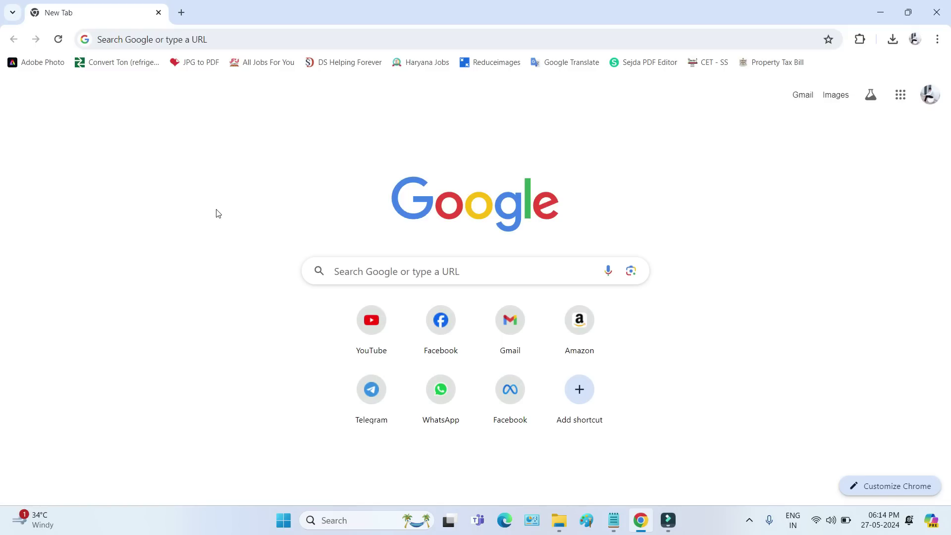
Search Google for gcas and open the gcas.gujgov.edu.in website from the results.
{"action": "left_click", "coordinate": [342, 271]}
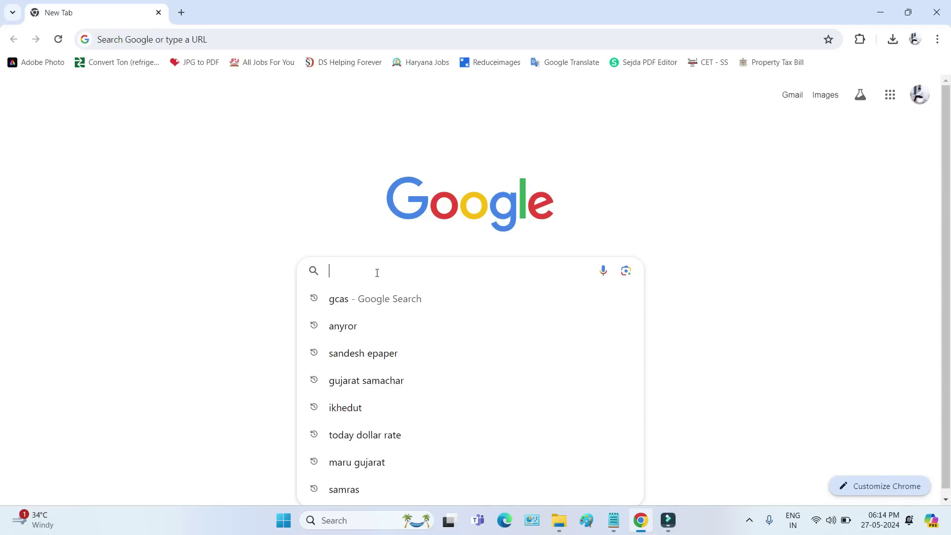
{"action": "left_click", "coordinate": [349, 302]}
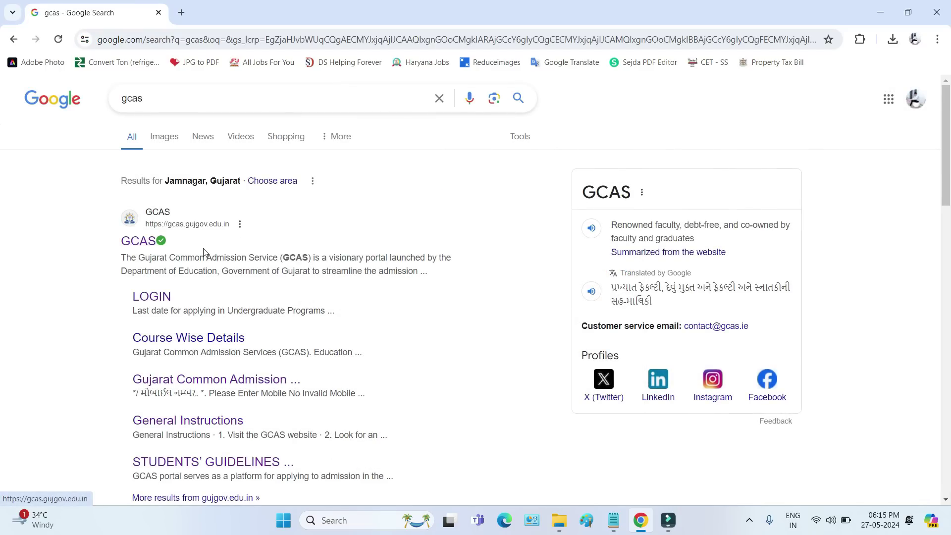
{"action": "left_click_drag", "start_coordinate": [168, 257], "coordinate": [280, 256]}
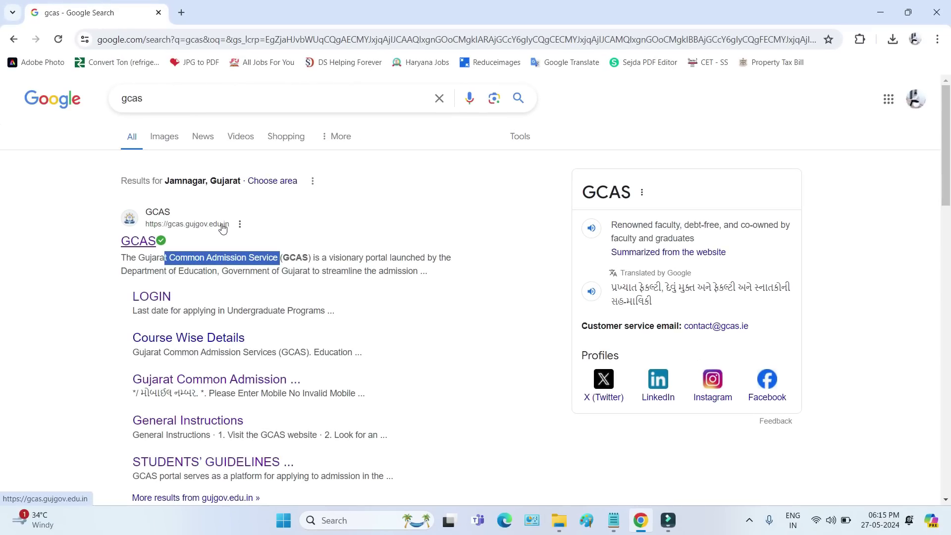
{"action": "left_click", "coordinate": [223, 228]}
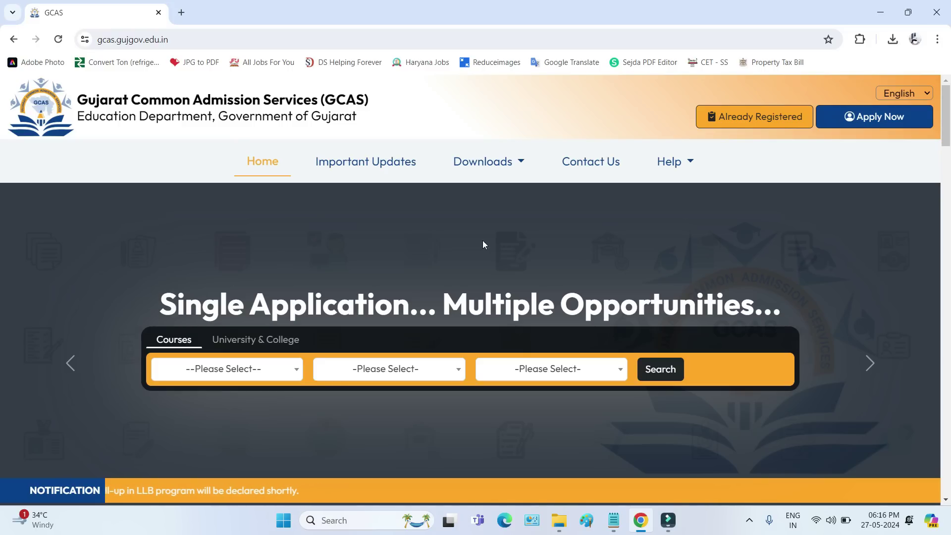
Open the GCAS new applicant registration form and look through the available course type options.
{"action": "left_click", "coordinate": [879, 129]}
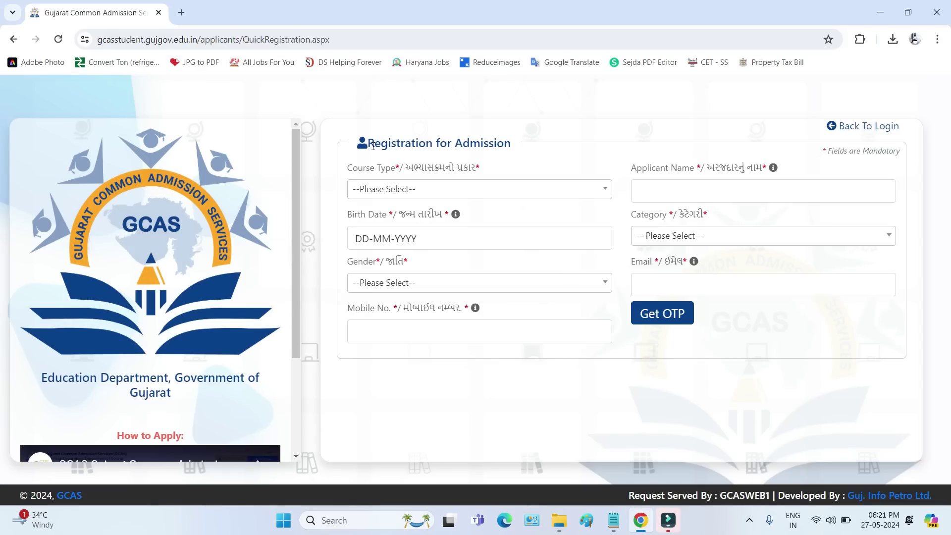
{"action": "left_click_drag", "start_coordinate": [375, 142], "coordinate": [514, 153]}
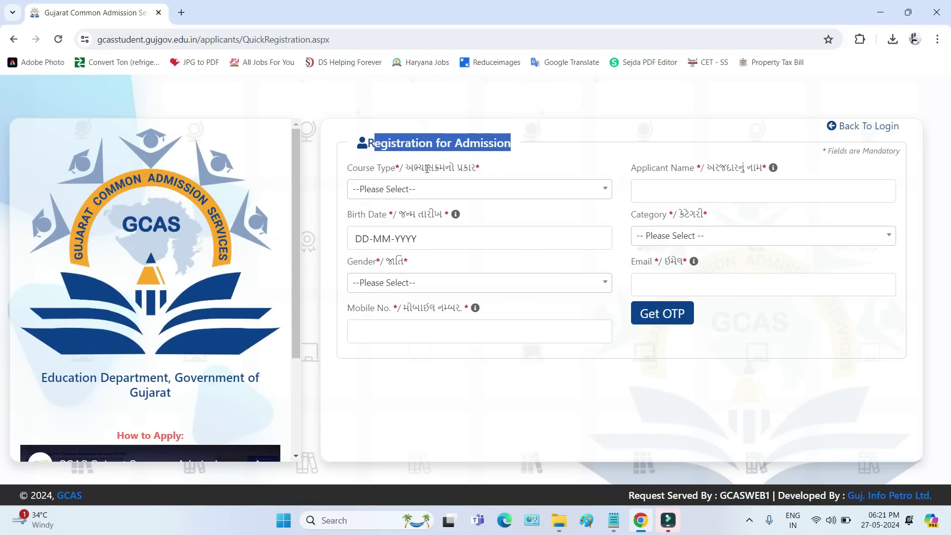
{"action": "left_click_drag", "start_coordinate": [407, 168], "coordinate": [478, 182]}
{"action": "left_click", "coordinate": [474, 194]}
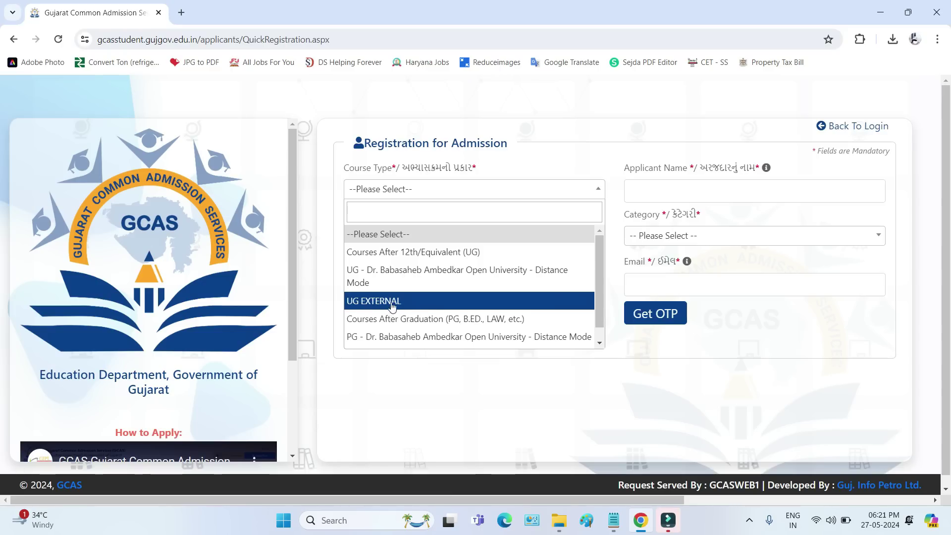
{"action": "scroll", "coordinate": [418, 306], "scroll_direction": "down", "scroll_amount": 1}
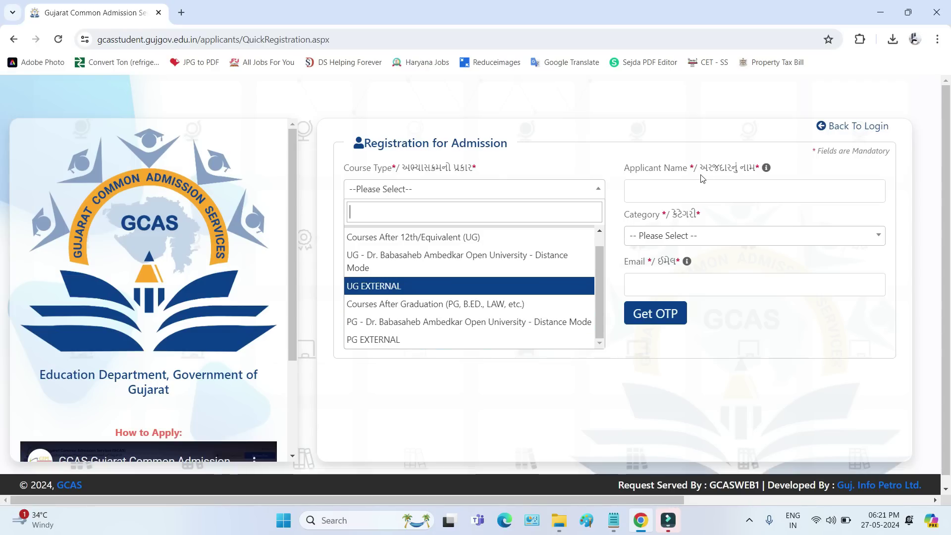
Examine the registration form's applicant name, birth date, category, gender, email and mobile number fields, including the category and gender options.
{"action": "left_click_drag", "start_coordinate": [700, 169], "coordinate": [776, 170]}
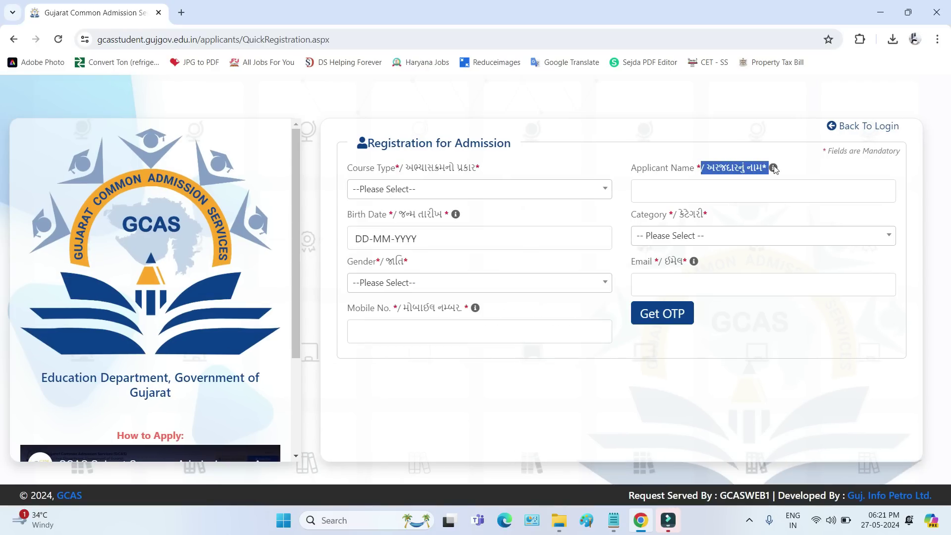
{"action": "left_click", "coordinate": [665, 191]}
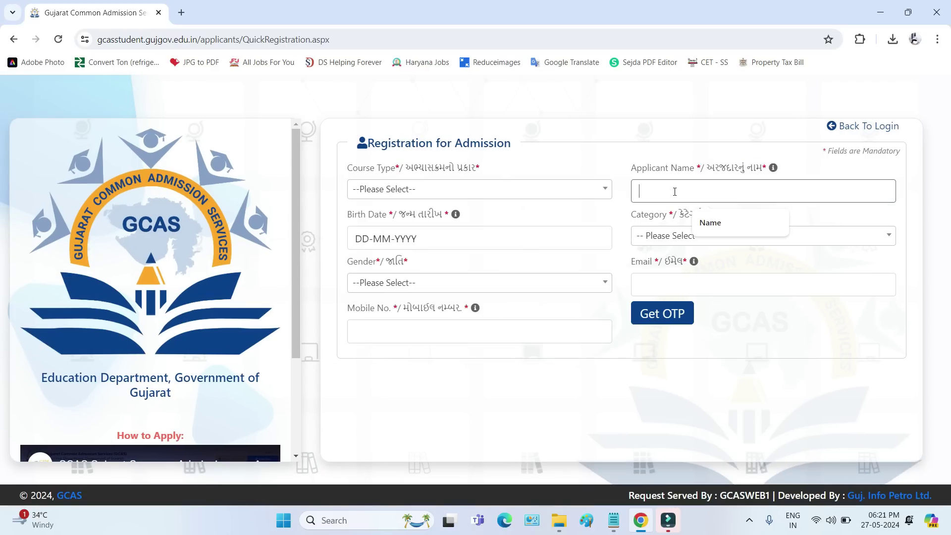
{"action": "left_click_drag", "start_coordinate": [354, 217], "coordinate": [451, 216]}
{"action": "left_click", "coordinate": [367, 239]}
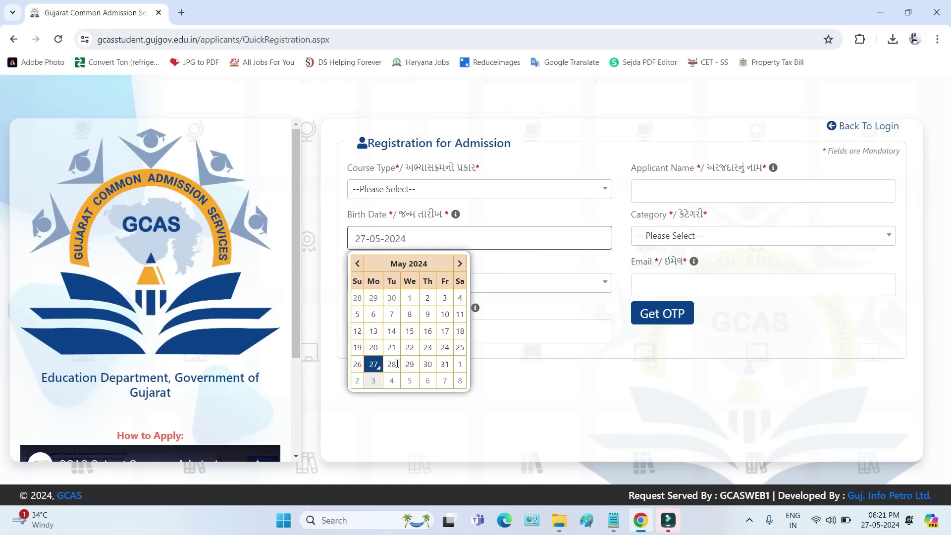
{"action": "left_click", "coordinate": [734, 240]}
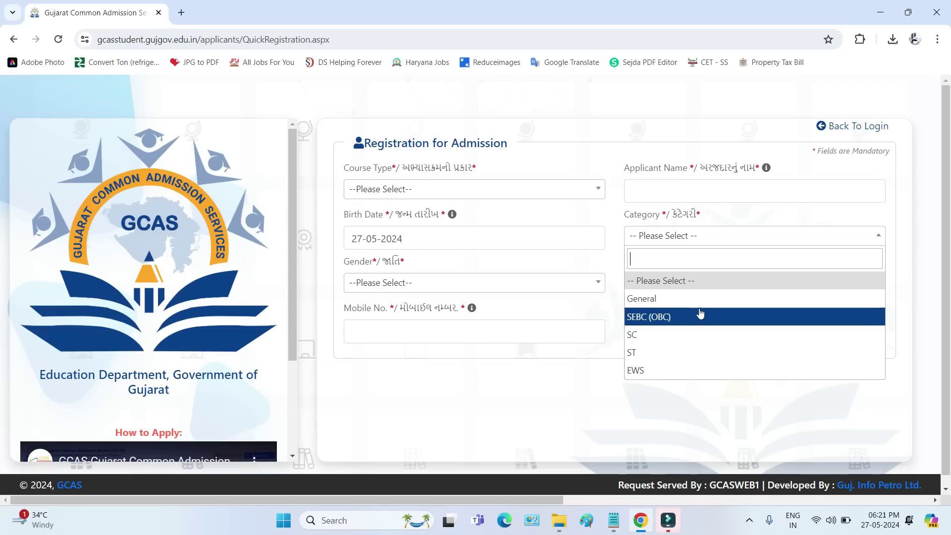
{"action": "left_click", "coordinate": [375, 285]}
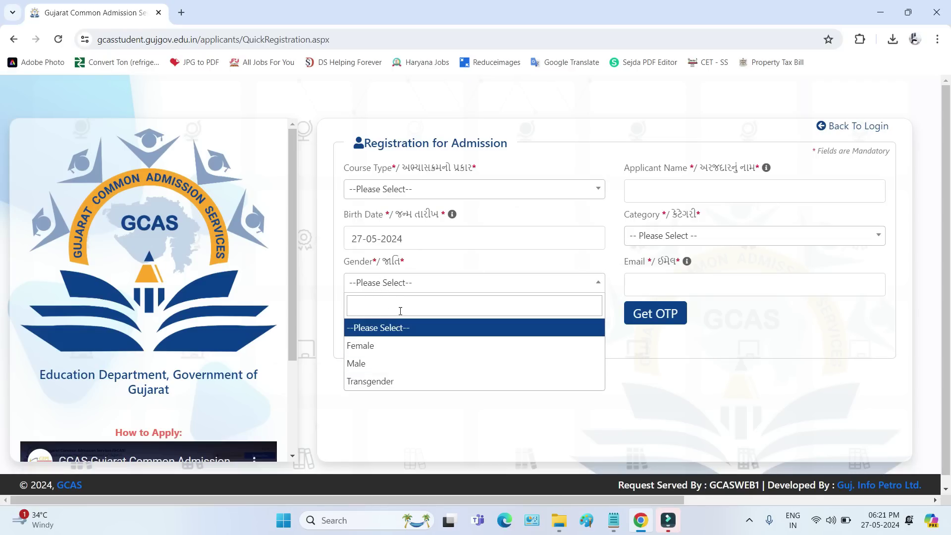
{"action": "left_click_drag", "start_coordinate": [627, 262], "coordinate": [681, 265]}
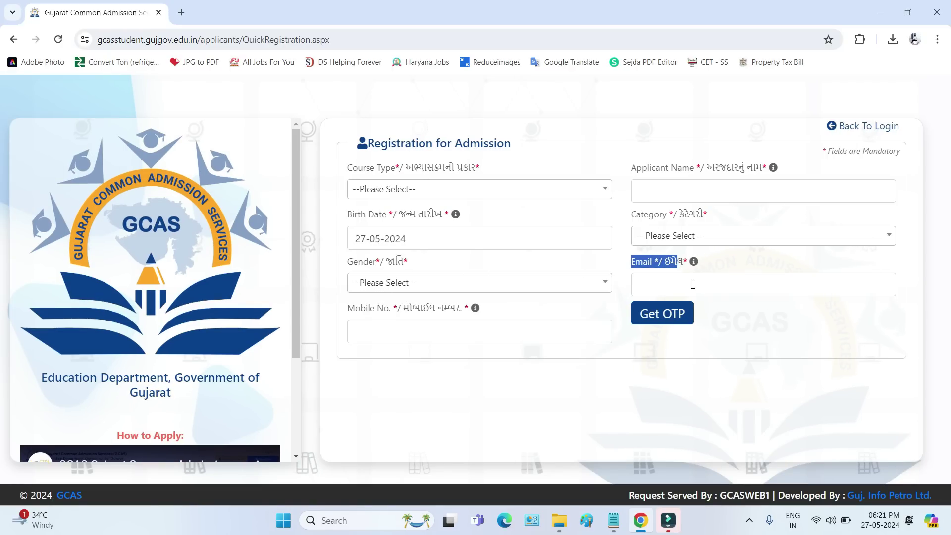
{"action": "left_click_drag", "start_coordinate": [354, 308], "coordinate": [392, 308]}
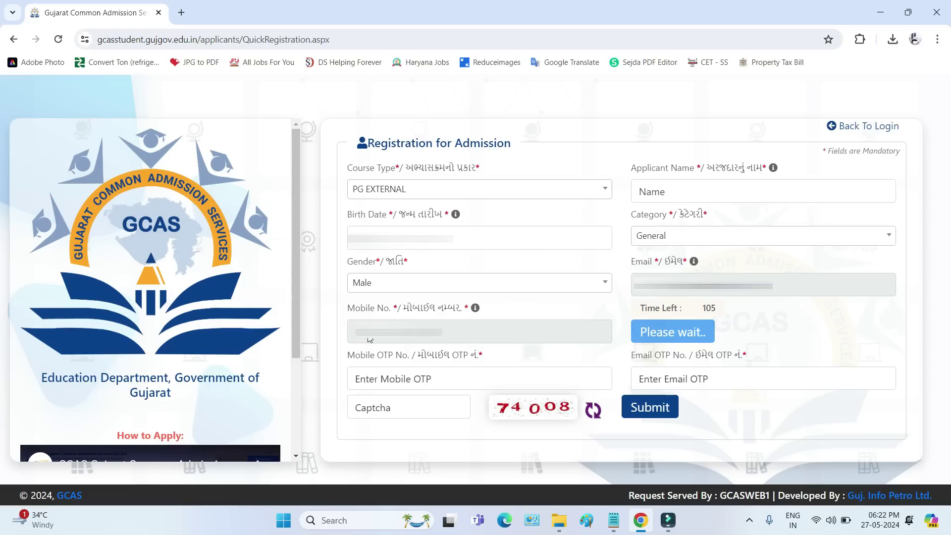
Examine the mobile number and email with their matching OTP fields, and the captcha field, on the registration form.
{"action": "double_click", "coordinate": [369, 340]}
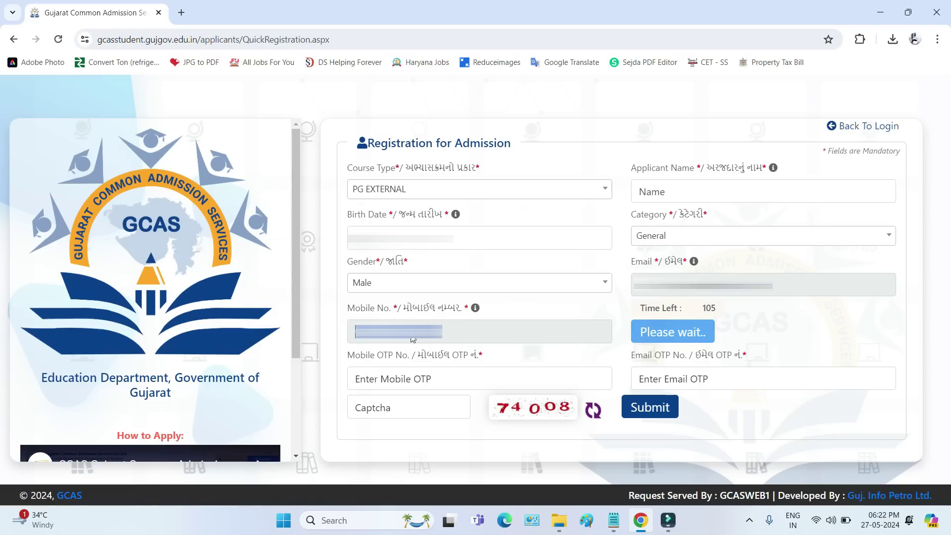
{"action": "double_click", "coordinate": [381, 355]}
{"action": "left_click", "coordinate": [391, 378]}
{"action": "left_click", "coordinate": [335, 395]}
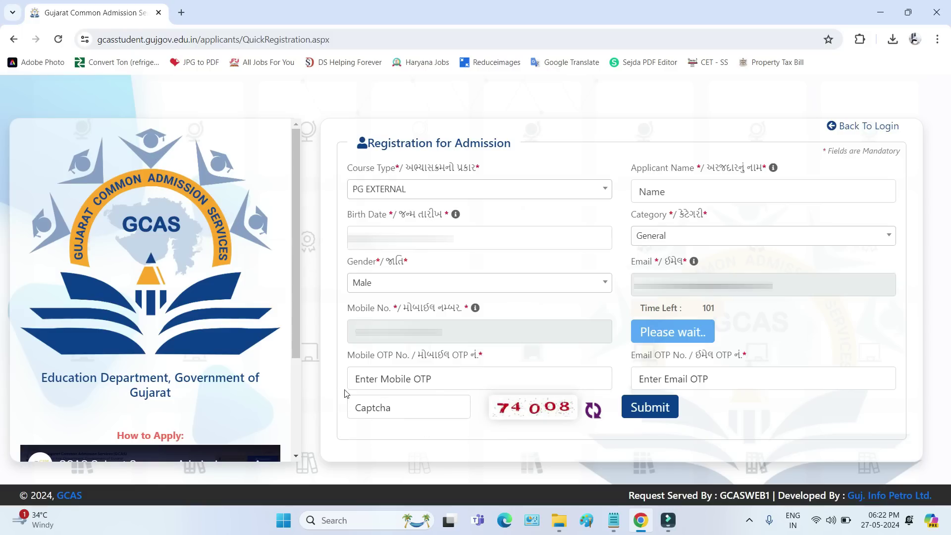
{"action": "double_click", "coordinate": [642, 291]}
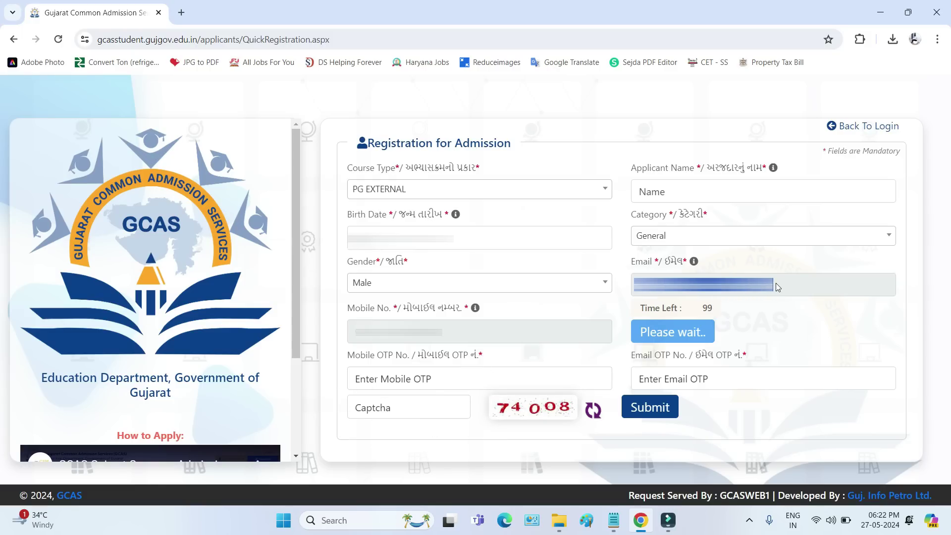
{"action": "left_click_drag", "start_coordinate": [632, 359], "coordinate": [691, 359]}
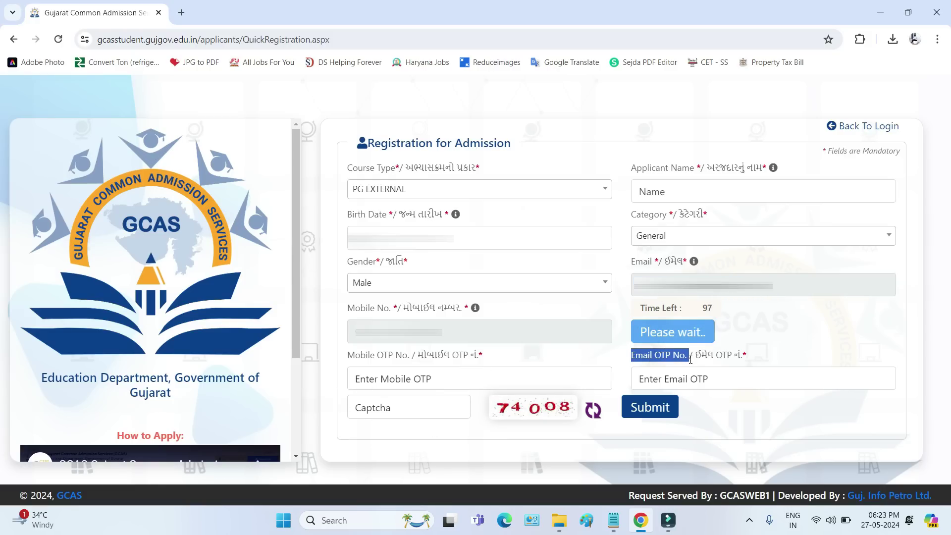
{"action": "left_click", "coordinate": [651, 379]}
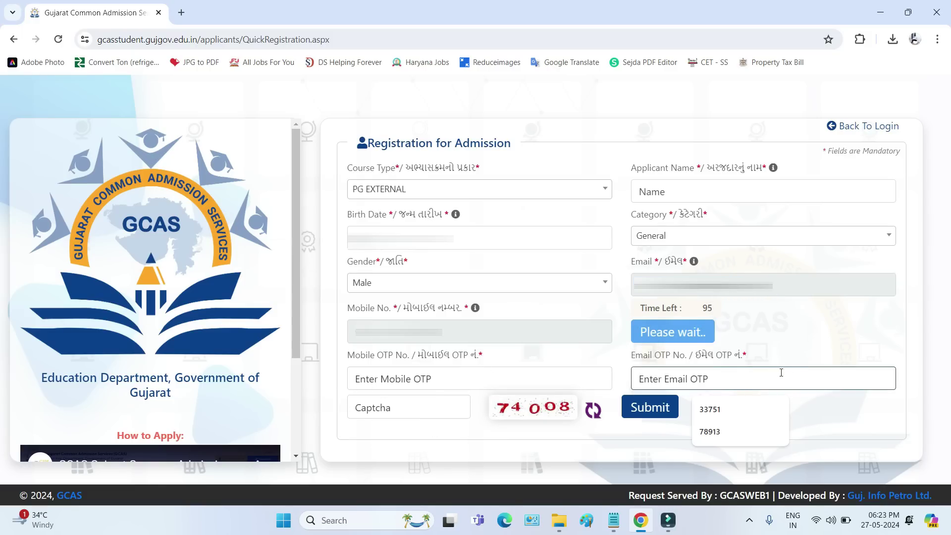
{"action": "left_click", "coordinate": [516, 441]}
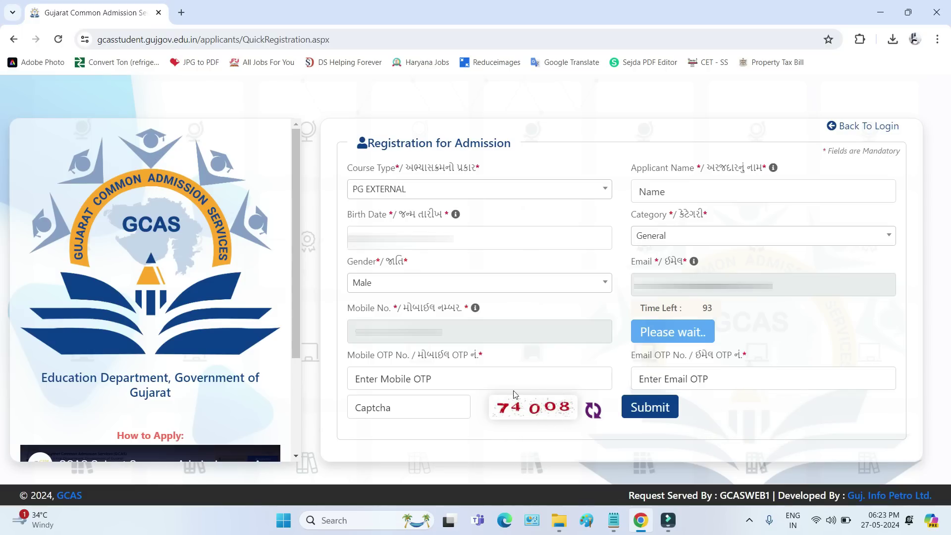
{"action": "left_click", "coordinate": [399, 411]}
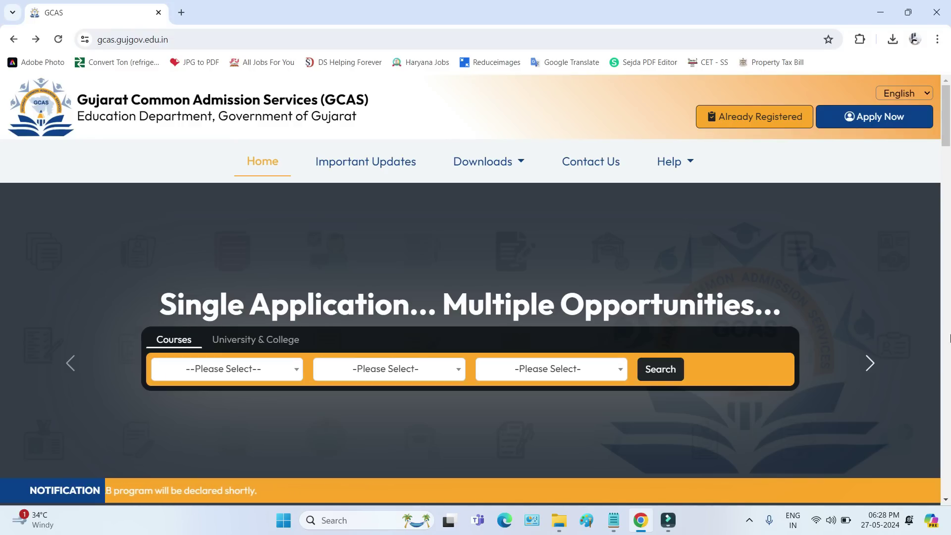
Open the login page for already registered applicants and dismiss the important notice.
{"action": "left_click", "coordinate": [778, 123]}
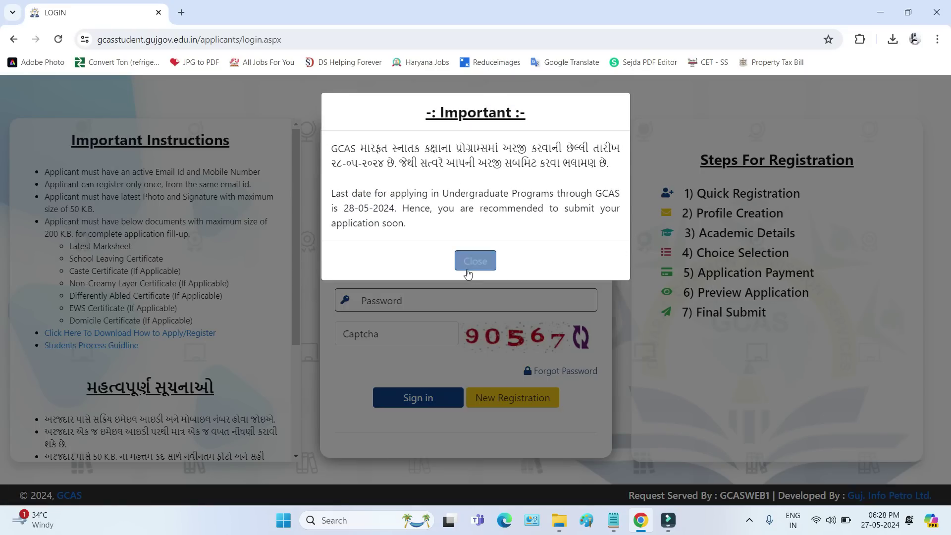
{"action": "left_click", "coordinate": [468, 272]}
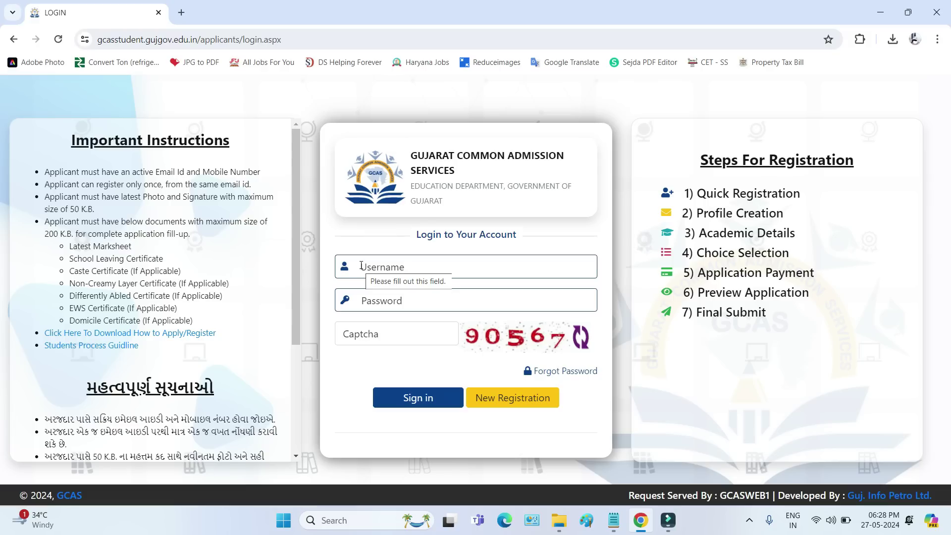
Sign in to the applicant account with the username, account password and captcha.
{"action": "left_click", "coordinate": [361, 266]}
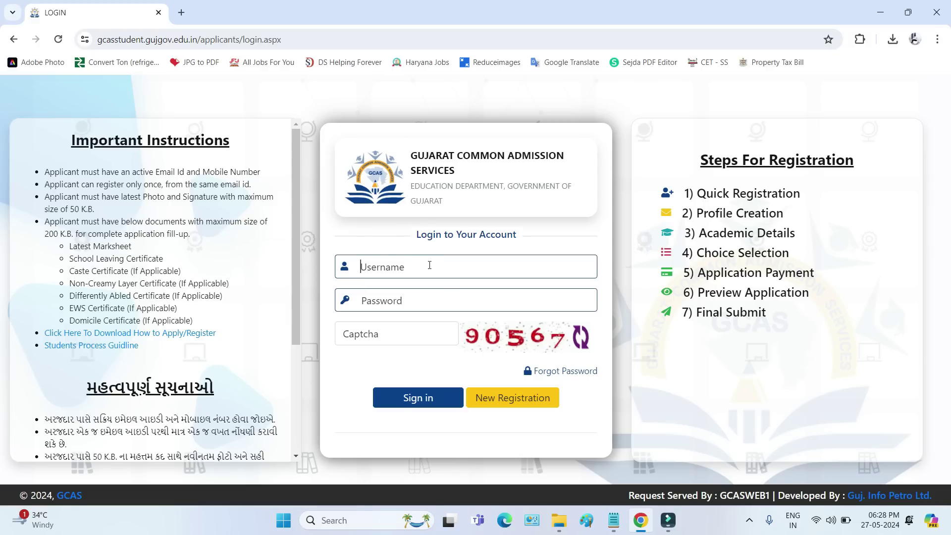
{"action": "left_click", "coordinate": [362, 301]}
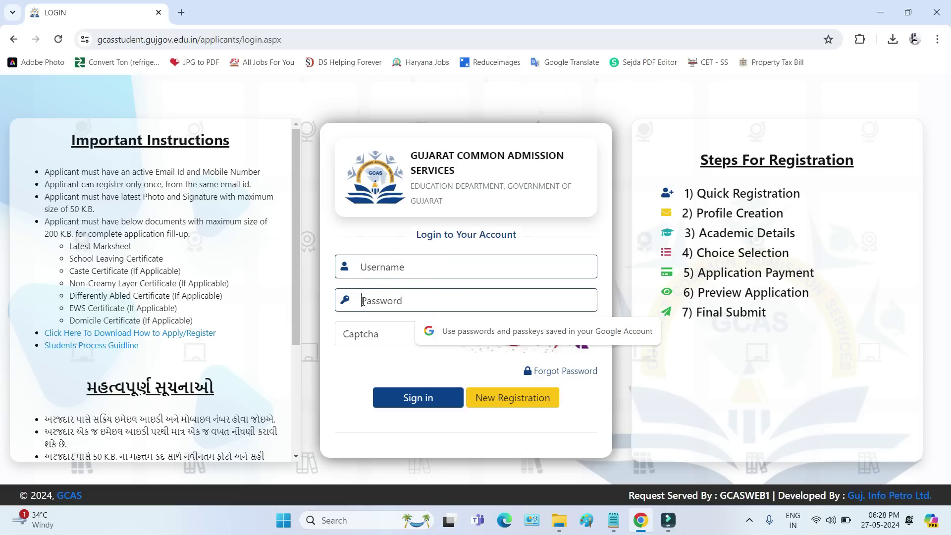
{"action": "left_click", "coordinate": [329, 317]}
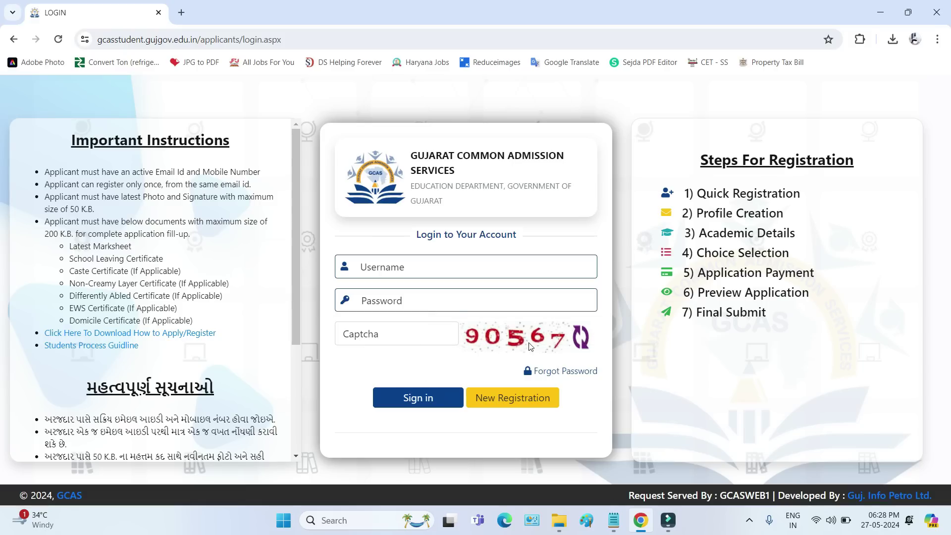
{"action": "left_click", "coordinate": [398, 340]}
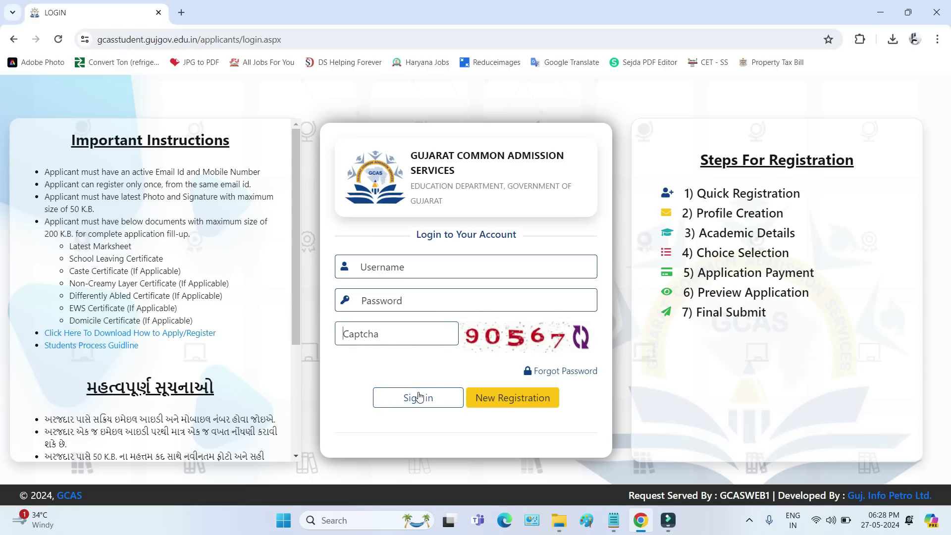
{"action": "left_click", "coordinate": [418, 398]}
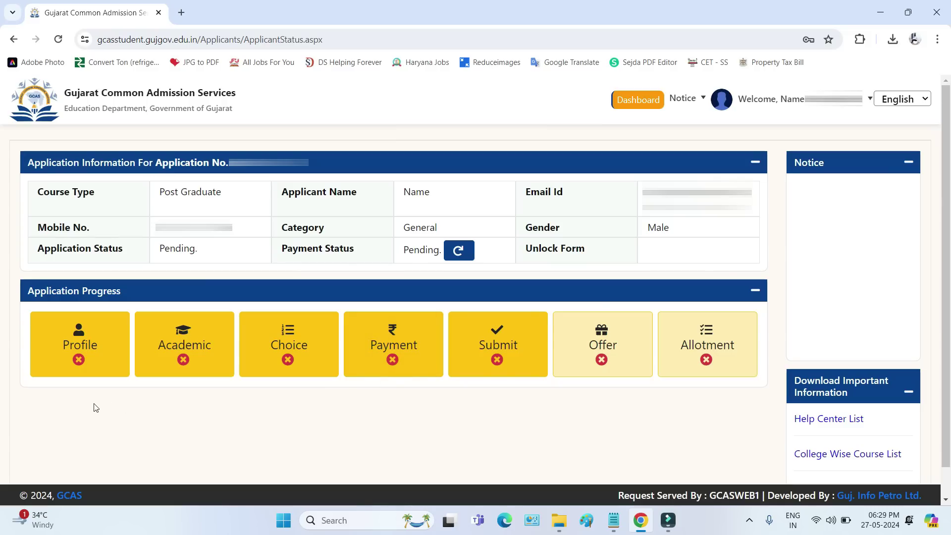
Open the applicant profile form and examine its course type, email, mobile number, applicant's name and birth date fields.
{"action": "left_click", "coordinate": [81, 347]}
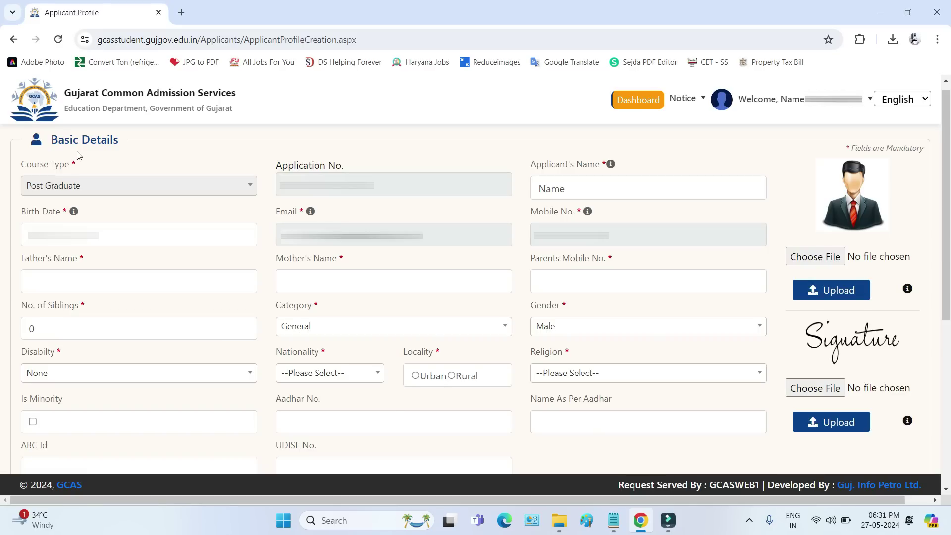
{"action": "left_click_drag", "start_coordinate": [55, 142], "coordinate": [121, 144]}
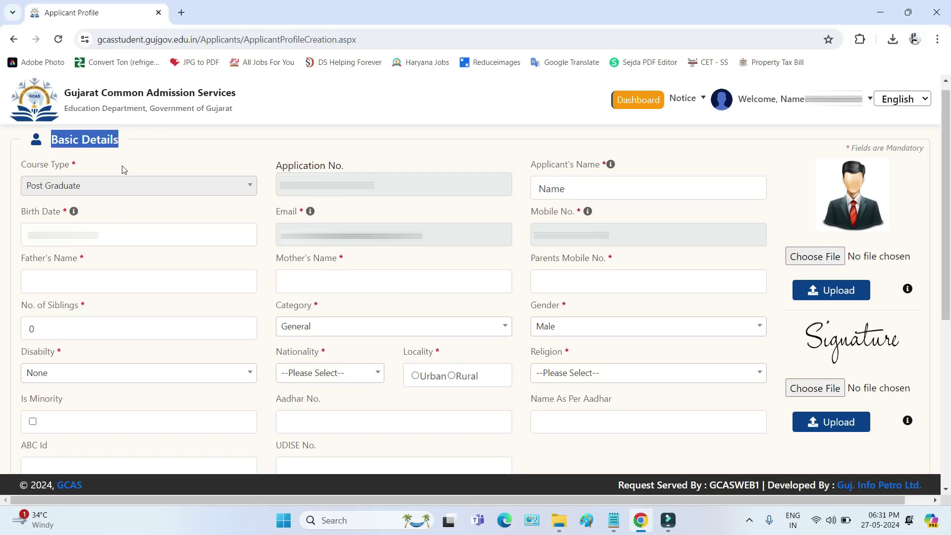
{"action": "left_click_drag", "start_coordinate": [28, 166], "coordinate": [66, 165]}
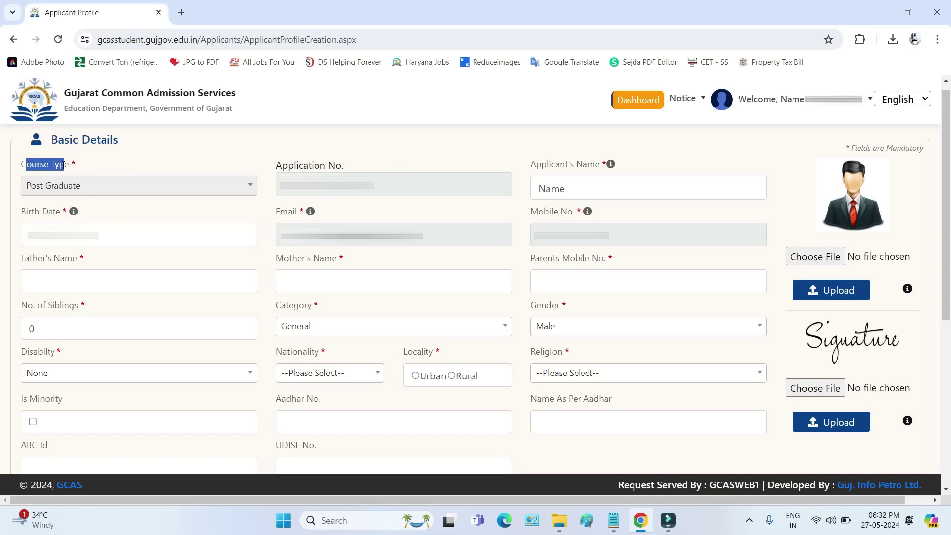
{"action": "left_click_drag", "start_coordinate": [276, 212], "coordinate": [327, 219]}
{"action": "left_click_drag", "start_coordinate": [531, 212], "coordinate": [570, 215]}
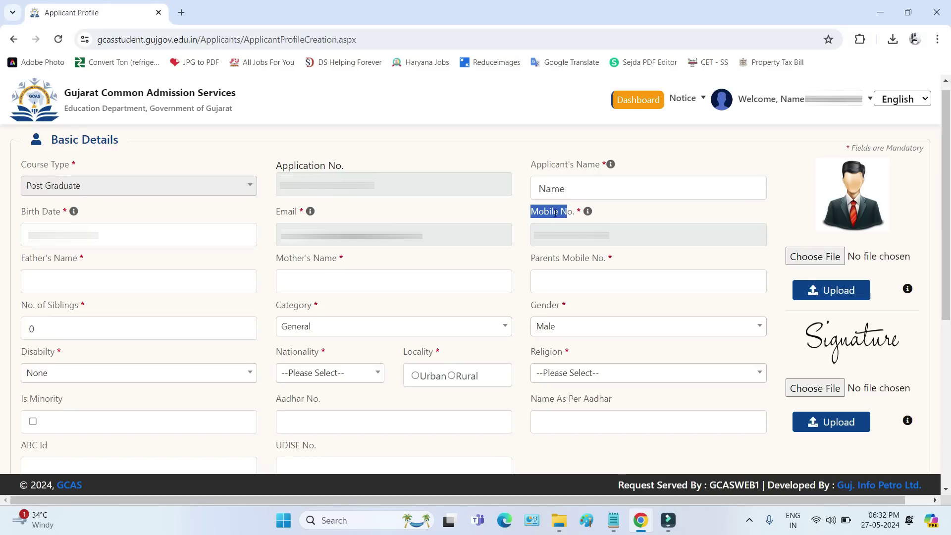
{"action": "left_click_drag", "start_coordinate": [575, 192], "coordinate": [532, 193]}
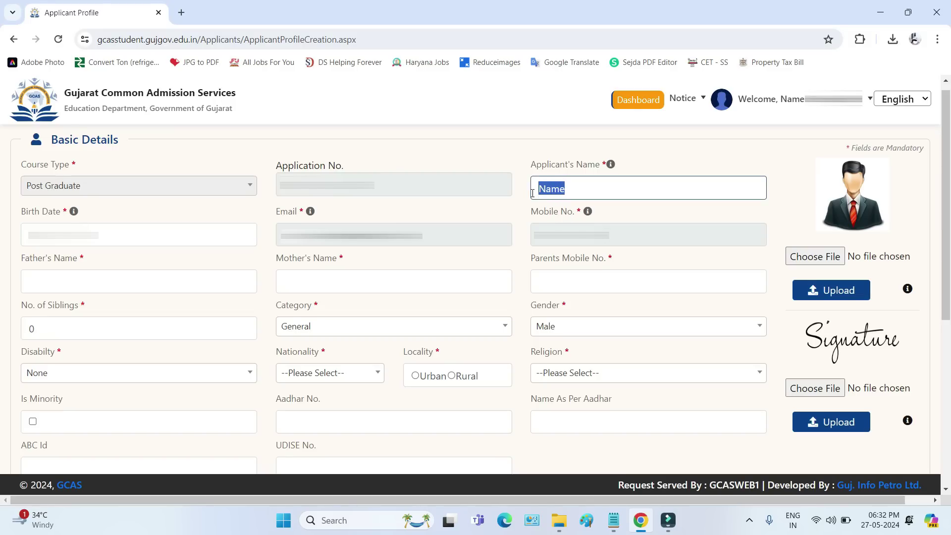
{"action": "left_click_drag", "start_coordinate": [24, 213], "coordinate": [66, 213]}
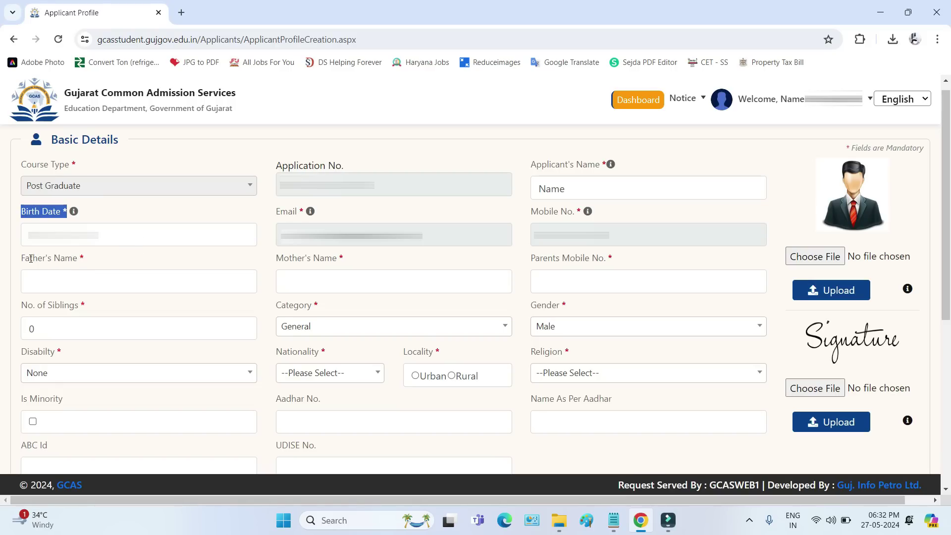
Examine the father's name, mother's name, parents' mobile number and siblings fields, and the category and gender options.
{"action": "left_click_drag", "start_coordinate": [31, 258], "coordinate": [49, 270]}
{"action": "left_click", "coordinate": [60, 282]}
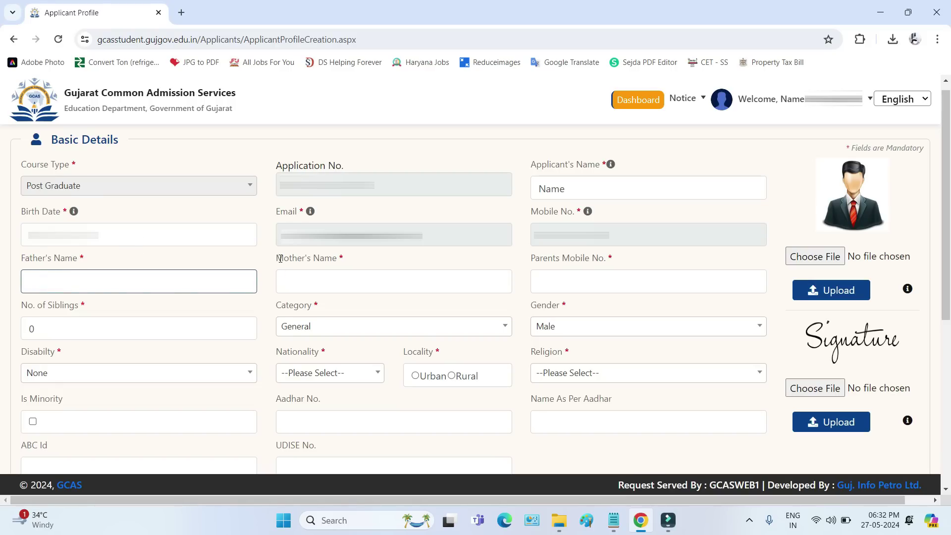
{"action": "left_click_drag", "start_coordinate": [280, 259], "coordinate": [316, 282]}
{"action": "left_click", "coordinate": [314, 286]}
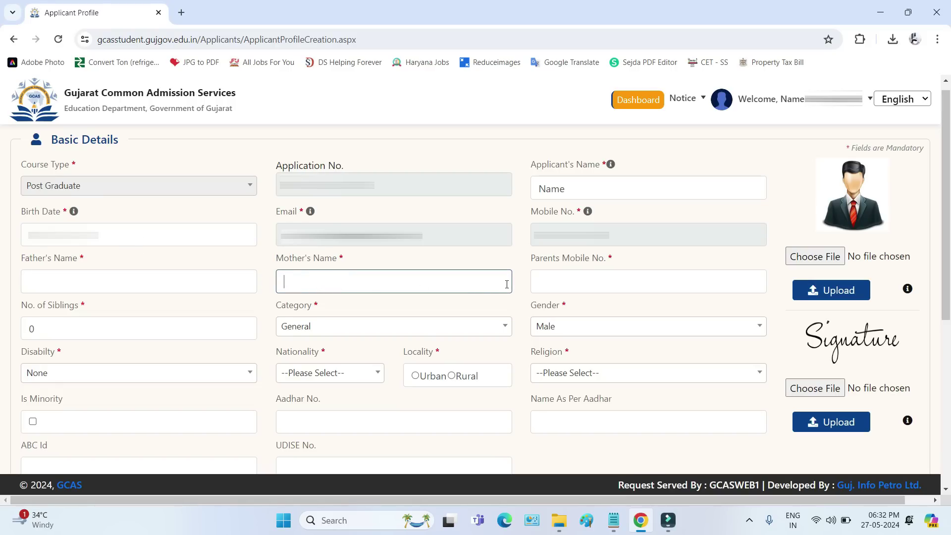
{"action": "left_click_drag", "start_coordinate": [536, 260], "coordinate": [592, 276]}
{"action": "left_click", "coordinate": [588, 278]}
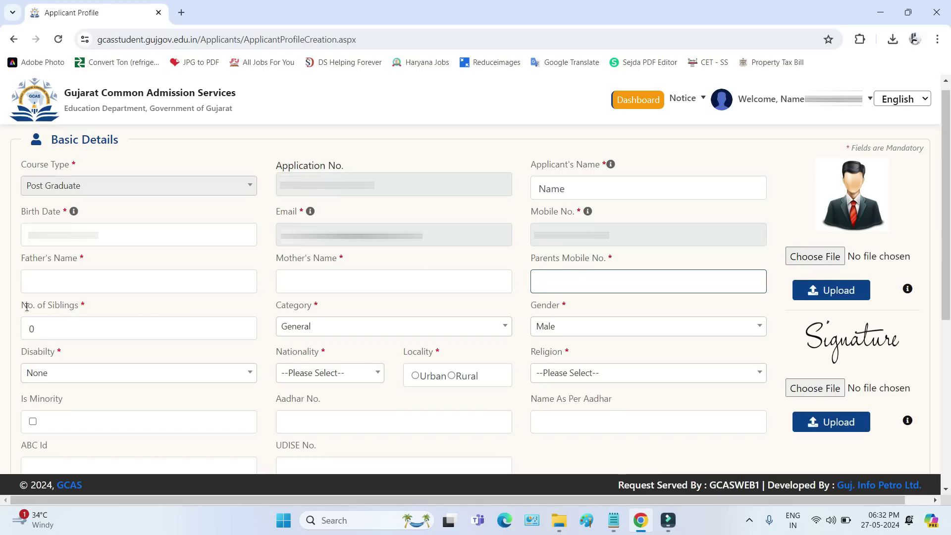
{"action": "left_click_drag", "start_coordinate": [26, 307], "coordinate": [23, 326]}
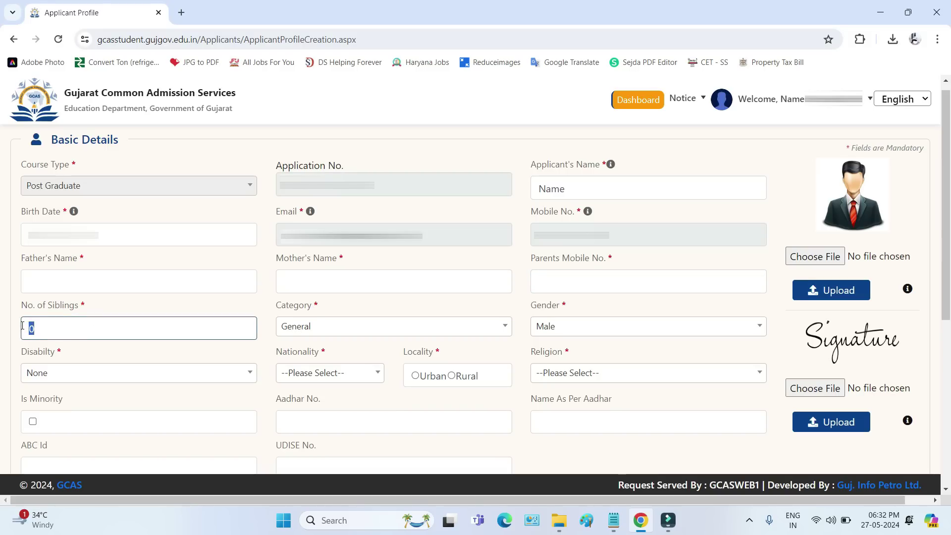
{"action": "left_click", "coordinate": [311, 336]}
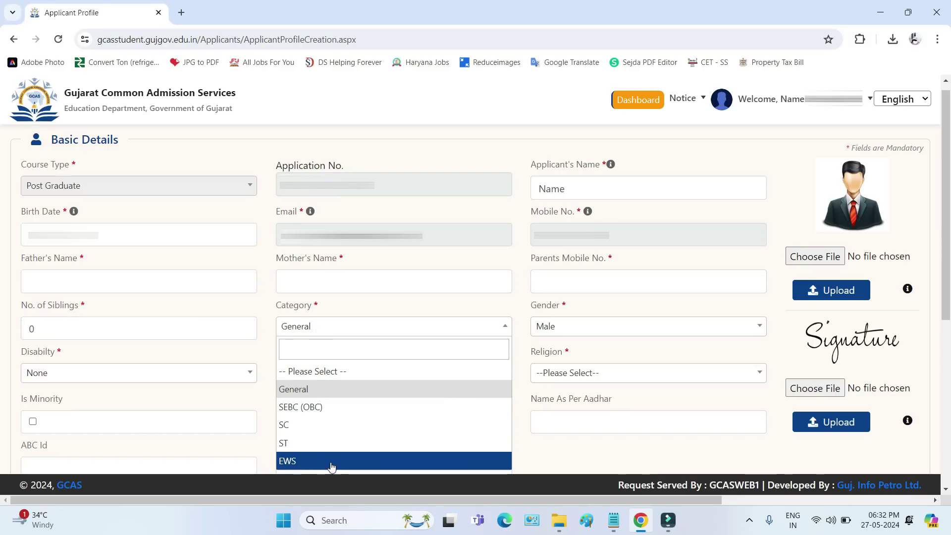
{"action": "left_click", "coordinate": [594, 329]}
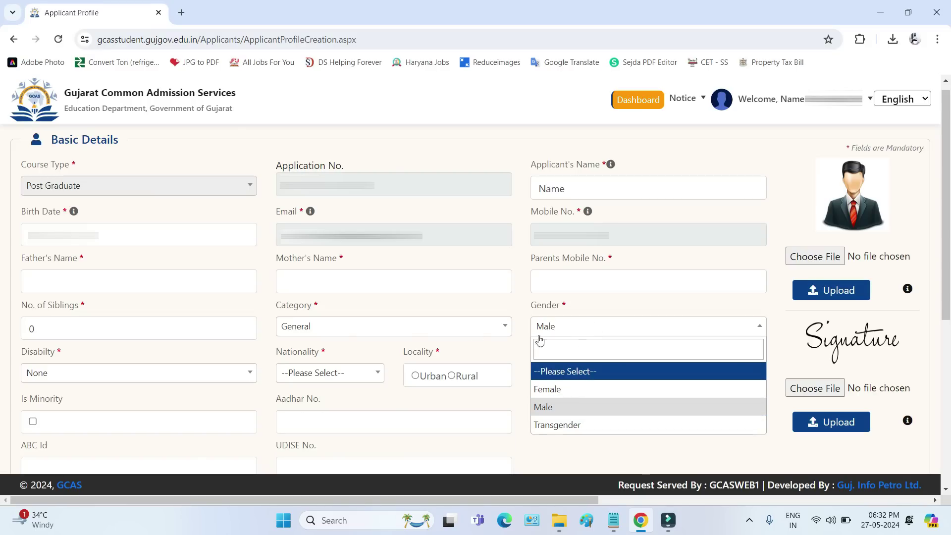
Set the applicant's disability to None and the nationality to Indian.
{"action": "left_click", "coordinate": [87, 373]}
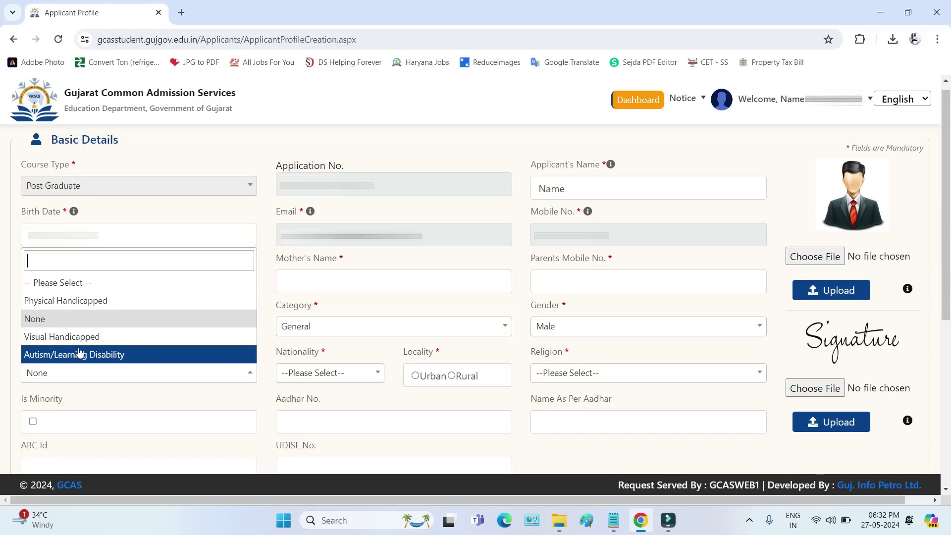
{"action": "left_click", "coordinate": [80, 323]}
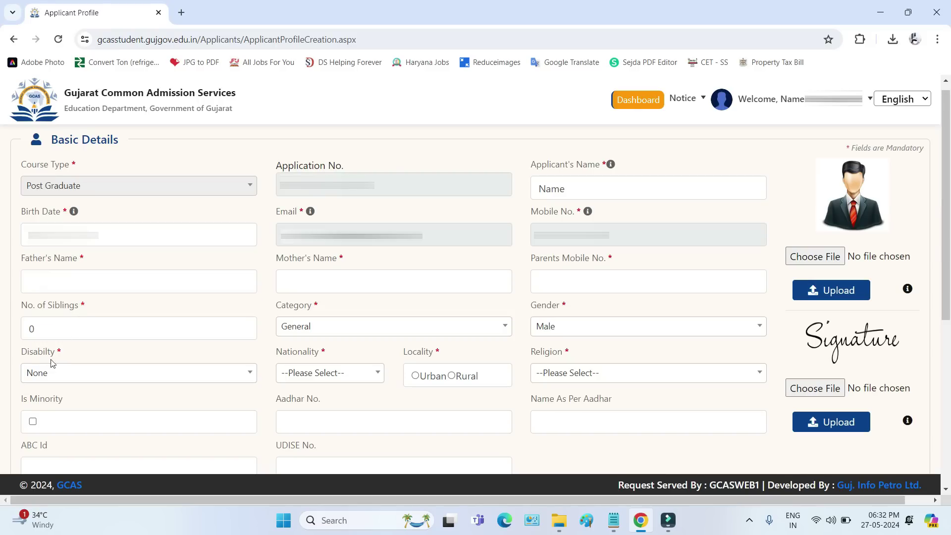
{"action": "left_click", "coordinate": [332, 384]}
{"action": "left_click", "coordinate": [311, 433]}
Examine the locality choices, the list of religions and the minority checkbox, leaving the minority option unchecked.
{"action": "left_click_drag", "start_coordinate": [407, 352], "coordinate": [425, 362]}
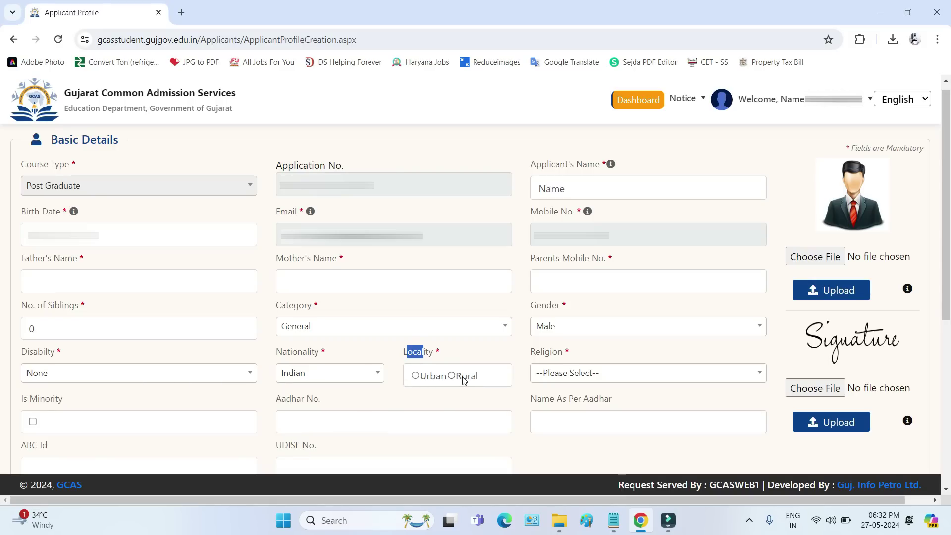
{"action": "left_click", "coordinate": [563, 376]}
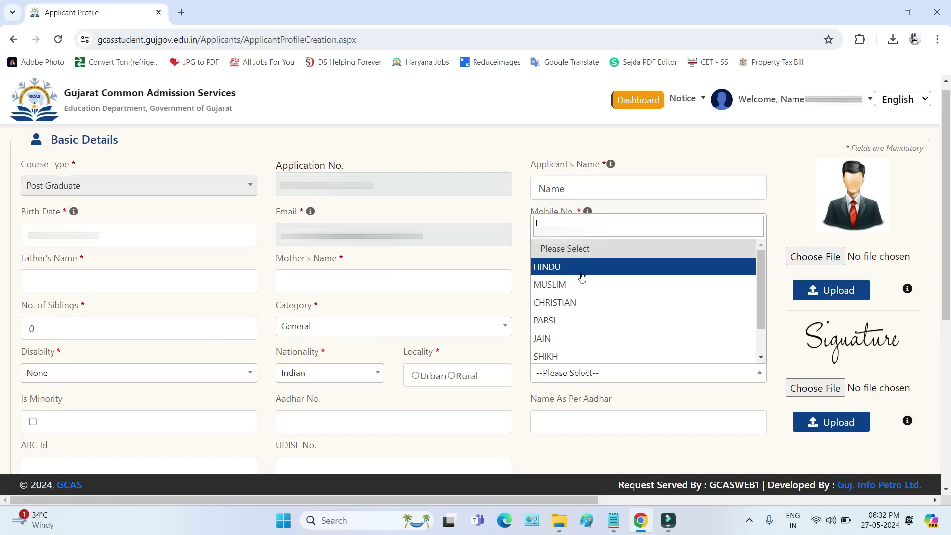
{"action": "scroll", "coordinate": [582, 277], "scroll_direction": "down", "scroll_amount": 1}
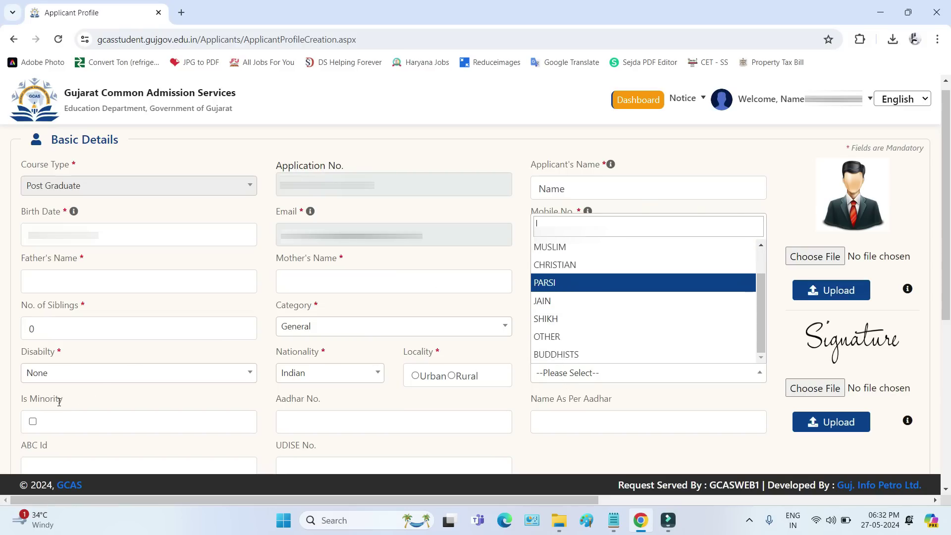
{"action": "left_click_drag", "start_coordinate": [70, 404], "coordinate": [16, 403]}
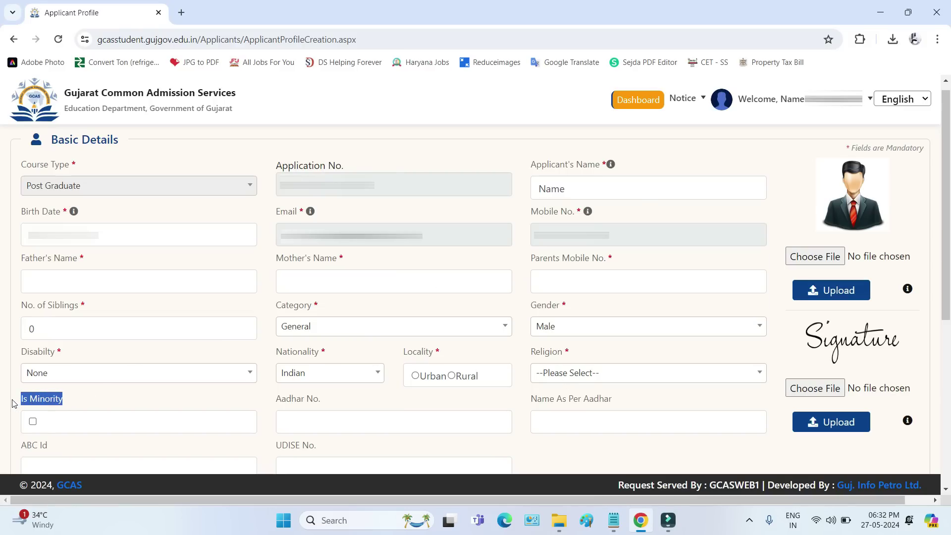
{"action": "left_click", "coordinate": [33, 421]}
{"action": "left_click", "coordinate": [33, 421]}
Examine the Aadhar number, name as per Aadhar, ABC Id and UDISE number fields.
{"action": "left_click_drag", "start_coordinate": [281, 404], "coordinate": [328, 403]}
{"action": "left_click", "coordinate": [297, 419]}
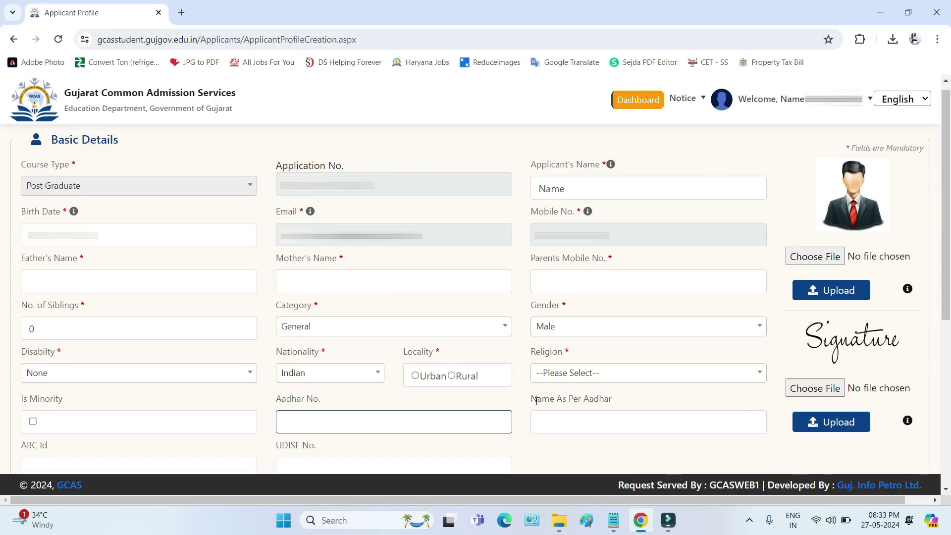
{"action": "left_click_drag", "start_coordinate": [537, 400], "coordinate": [610, 401]}
{"action": "left_click", "coordinate": [559, 417]}
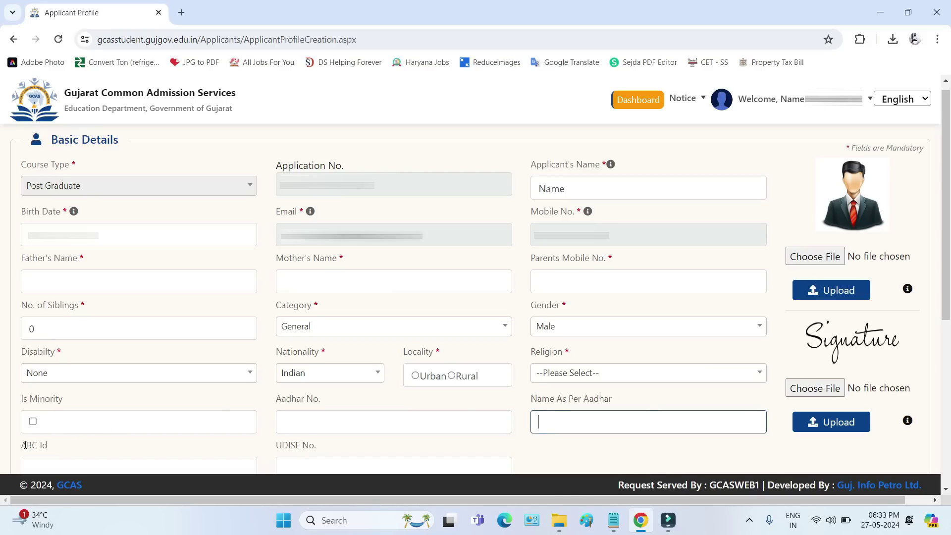
{"action": "left_click_drag", "start_coordinate": [22, 444], "coordinate": [60, 446]}
{"action": "left_click", "coordinate": [48, 463]}
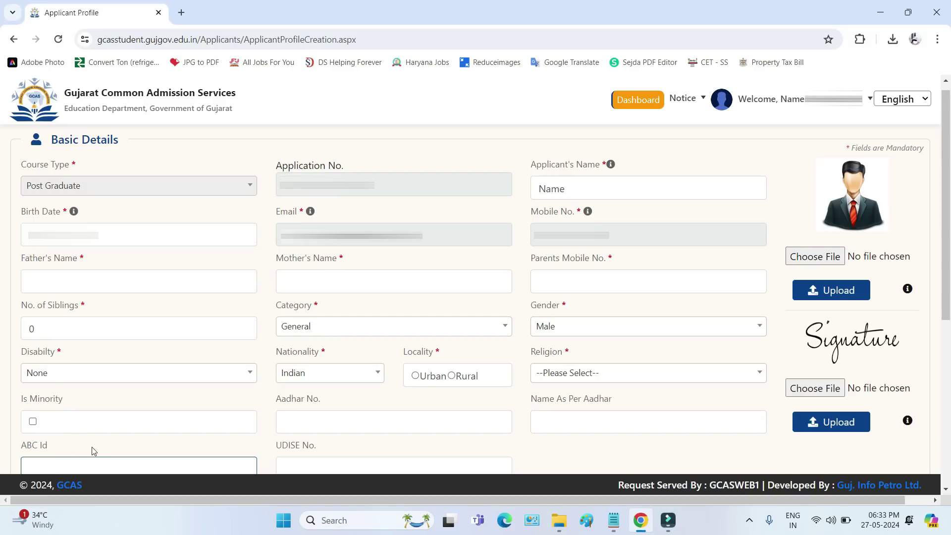
{"action": "left_click_drag", "start_coordinate": [272, 449], "coordinate": [325, 449]}
{"action": "left_click", "coordinate": [304, 461]}
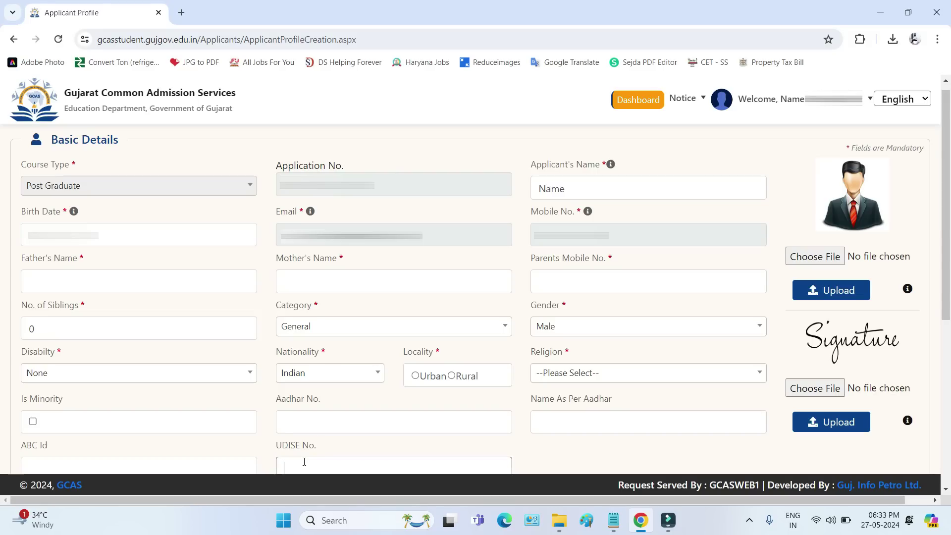
{"action": "left_click", "coordinate": [345, 444]}
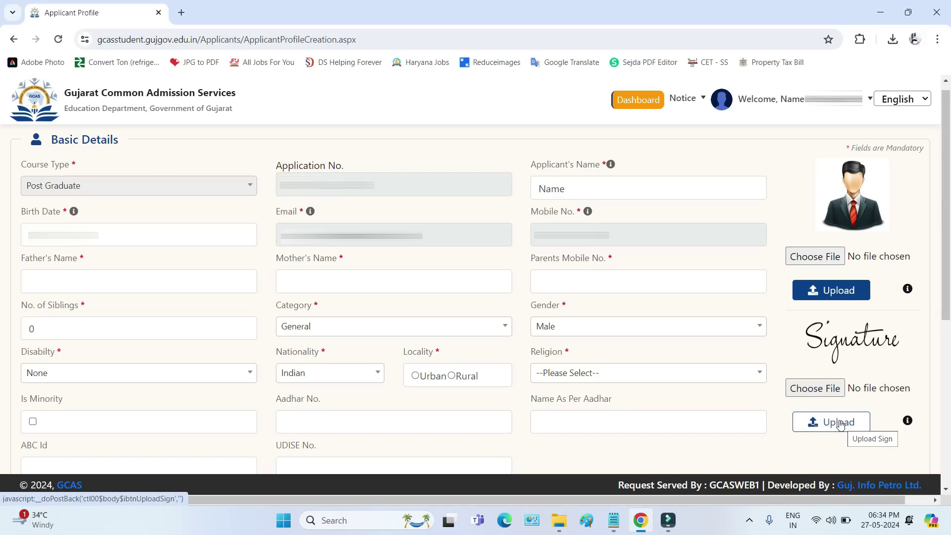
Examine the present address section's address, state, district, taluka and pin code fields, including the district and taluka options.
{"action": "scroll", "coordinate": [79, 230], "scroll_direction": "down", "scroll_amount": 6}
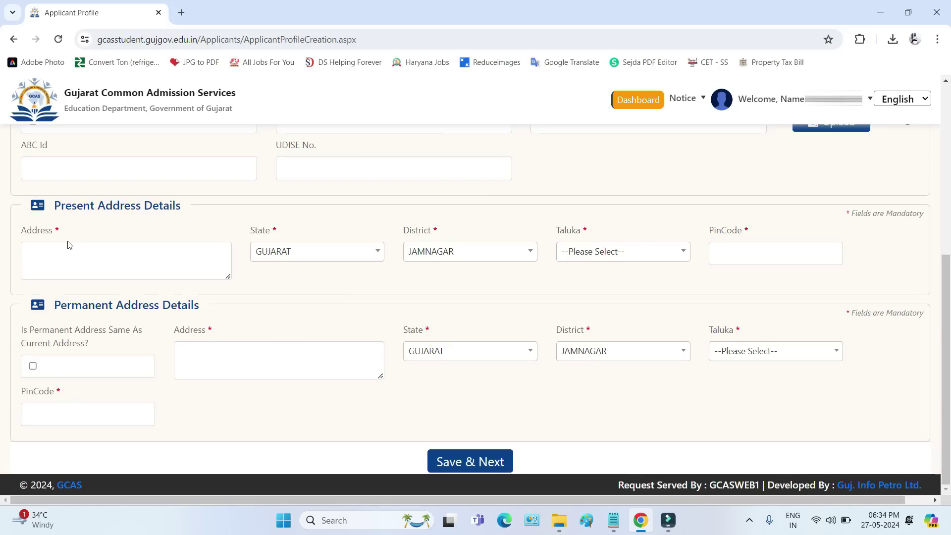
{"action": "left_click_drag", "start_coordinate": [55, 205], "coordinate": [102, 210]}
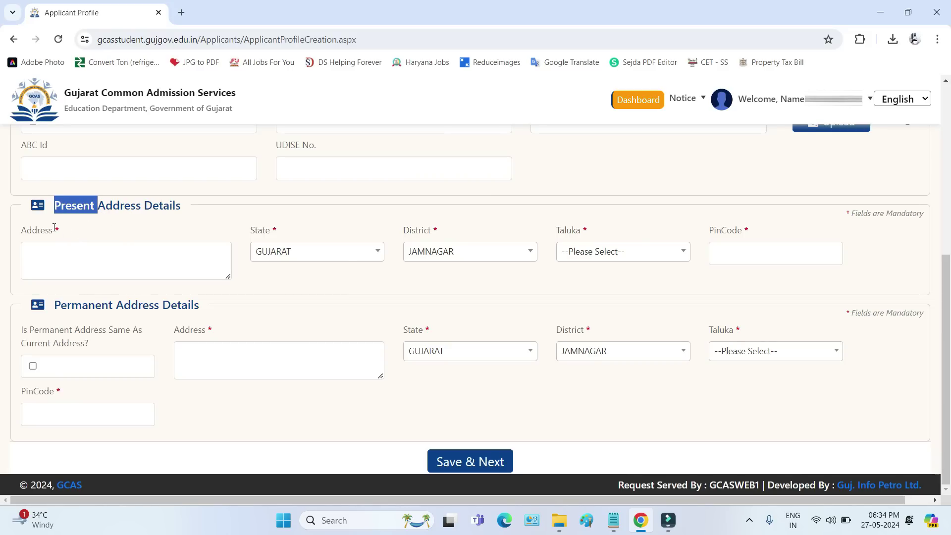
{"action": "left_click", "coordinate": [26, 228]}
{"action": "left_click", "coordinate": [62, 258]}
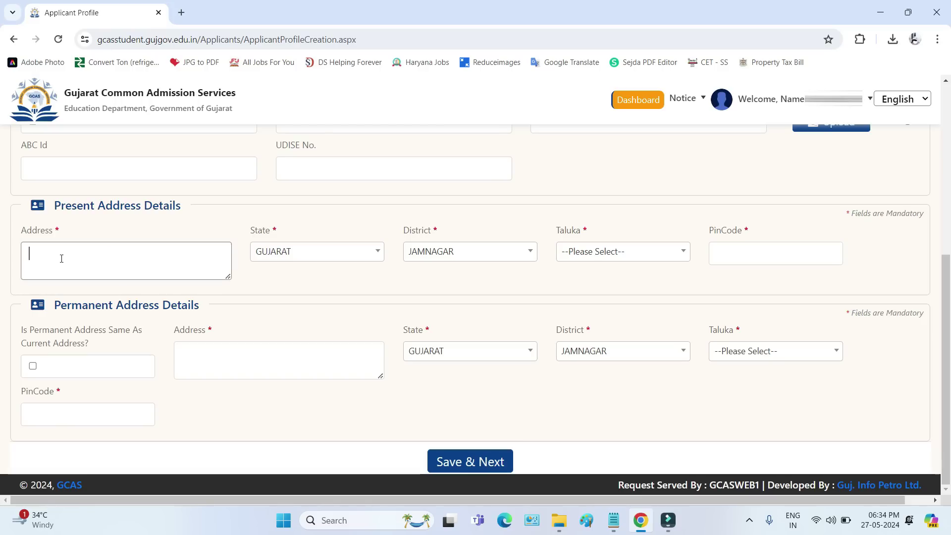
{"action": "left_click", "coordinate": [283, 258]}
{"action": "left_click", "coordinate": [449, 258]}
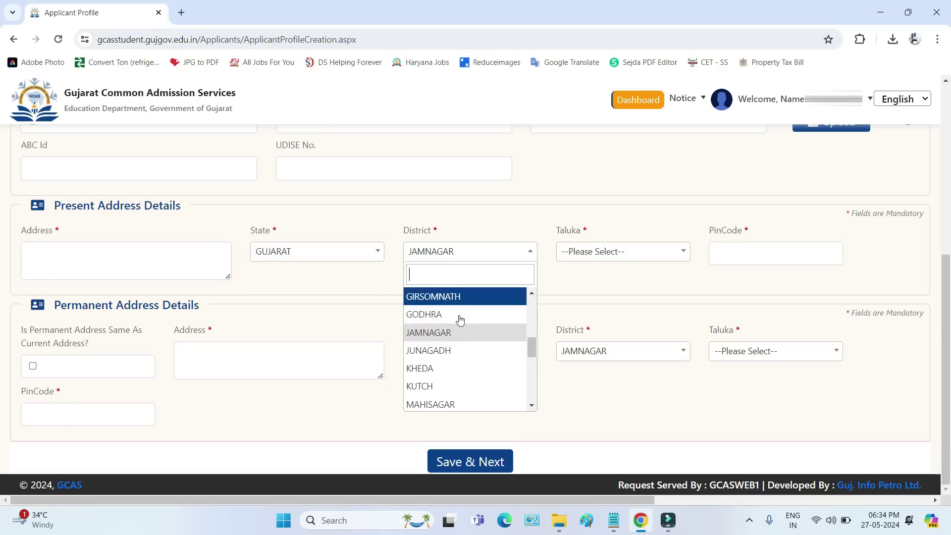
{"action": "left_click", "coordinate": [635, 258]}
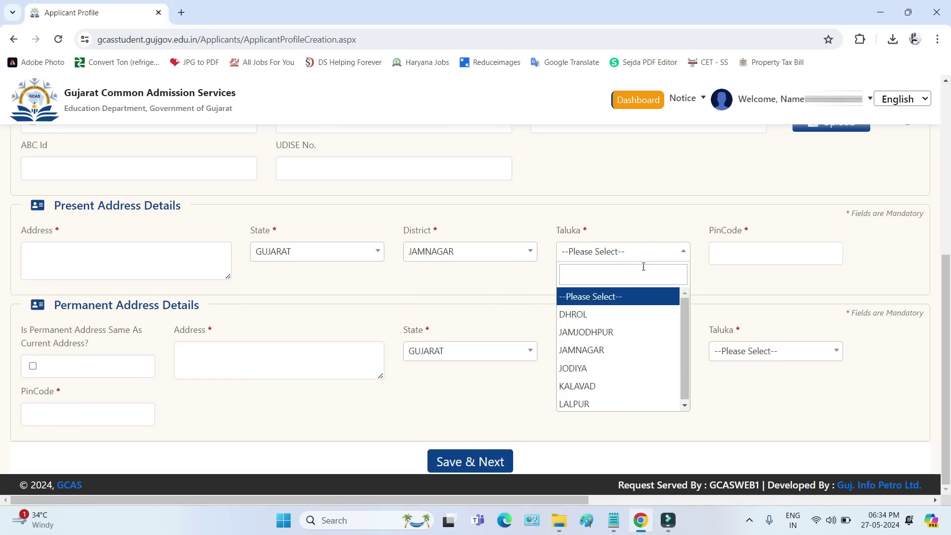
{"action": "left_click", "coordinate": [718, 232]}
{"action": "left_click", "coordinate": [734, 252]}
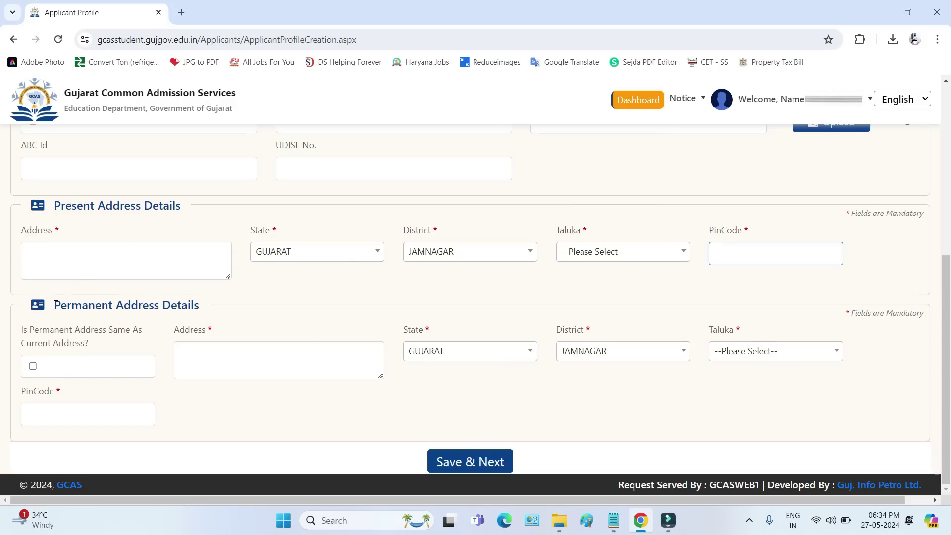
Compare the present and permanent address sections and try the same-as-current-address checkbox, leaving it unchecked.
{"action": "left_click_drag", "start_coordinate": [56, 304], "coordinate": [125, 310]}
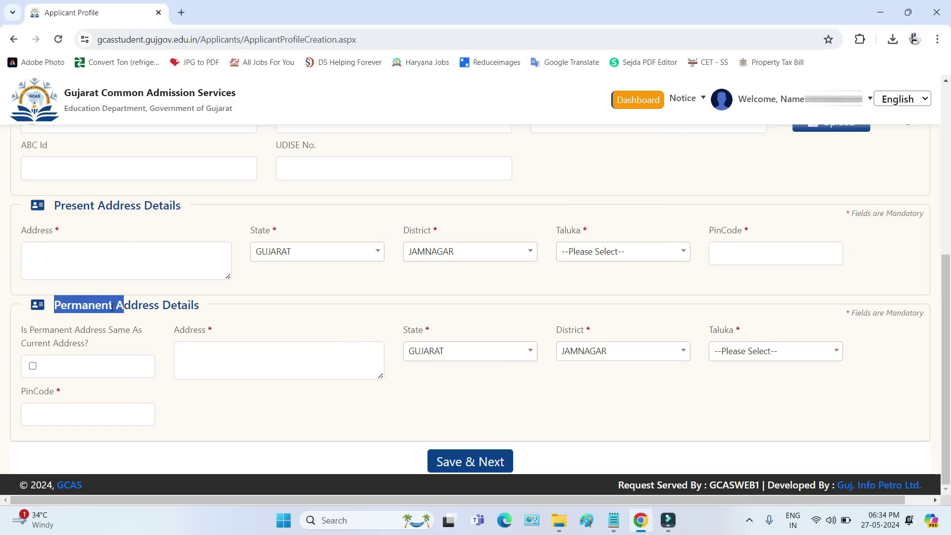
{"action": "left_click_drag", "start_coordinate": [54, 205], "coordinate": [83, 206]}
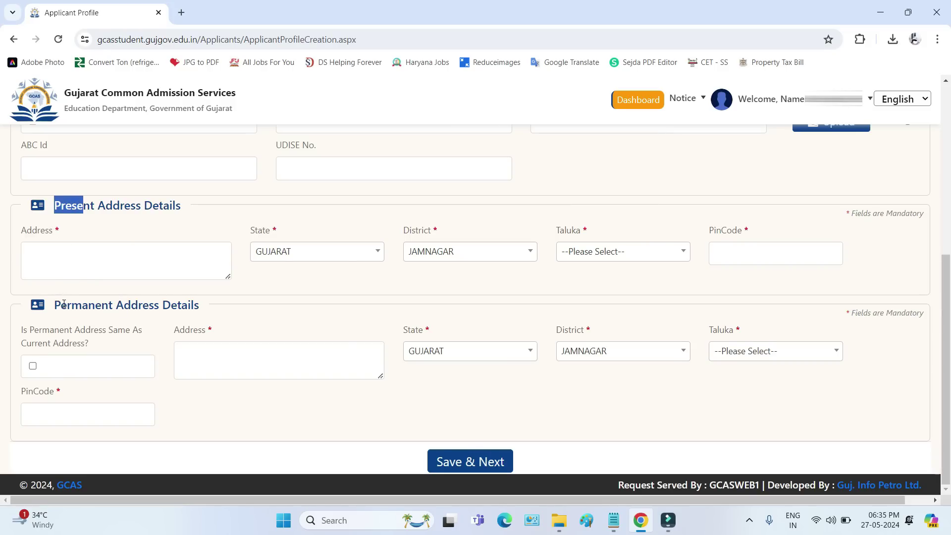
{"action": "left_click_drag", "start_coordinate": [61, 305], "coordinate": [108, 306]}
{"action": "left_click", "coordinate": [33, 366]}
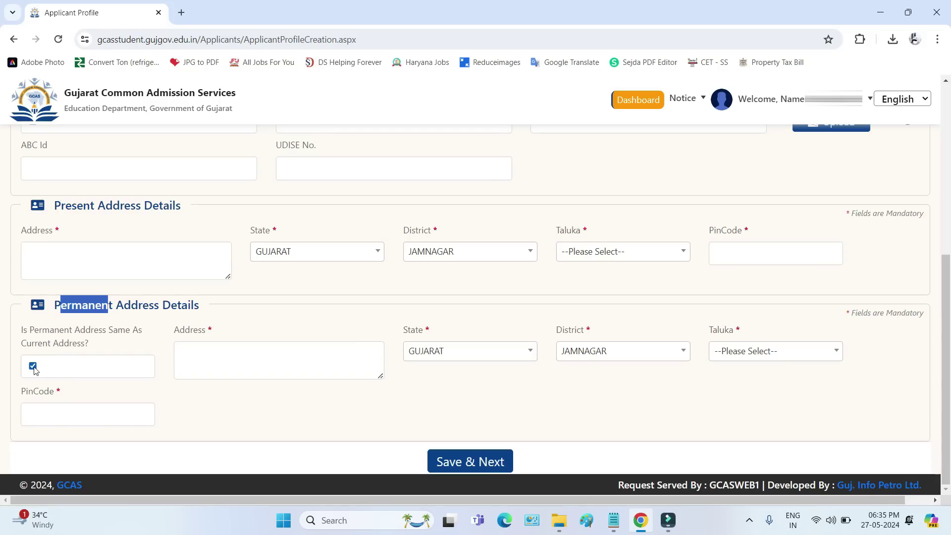
{"action": "left_click", "coordinate": [32, 367]}
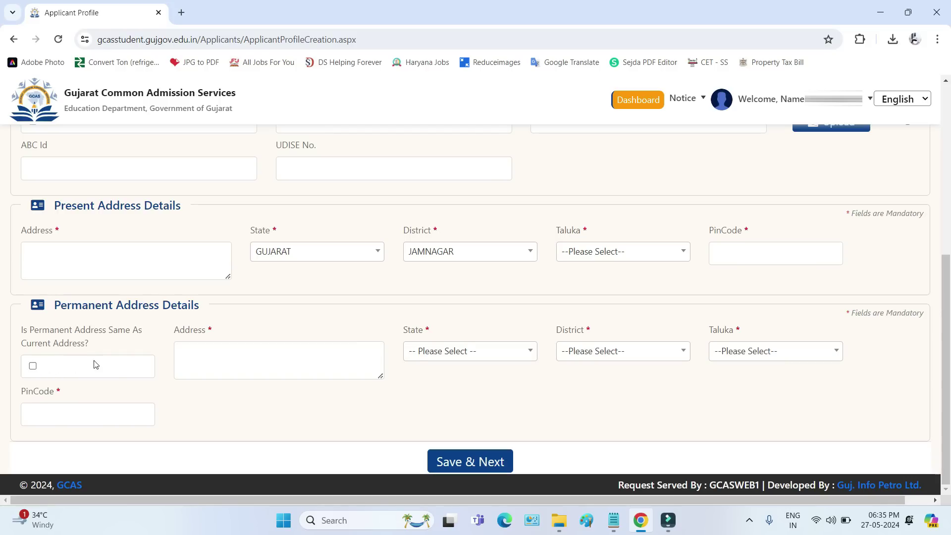
{"action": "left_click_drag", "start_coordinate": [61, 305], "coordinate": [99, 305]}
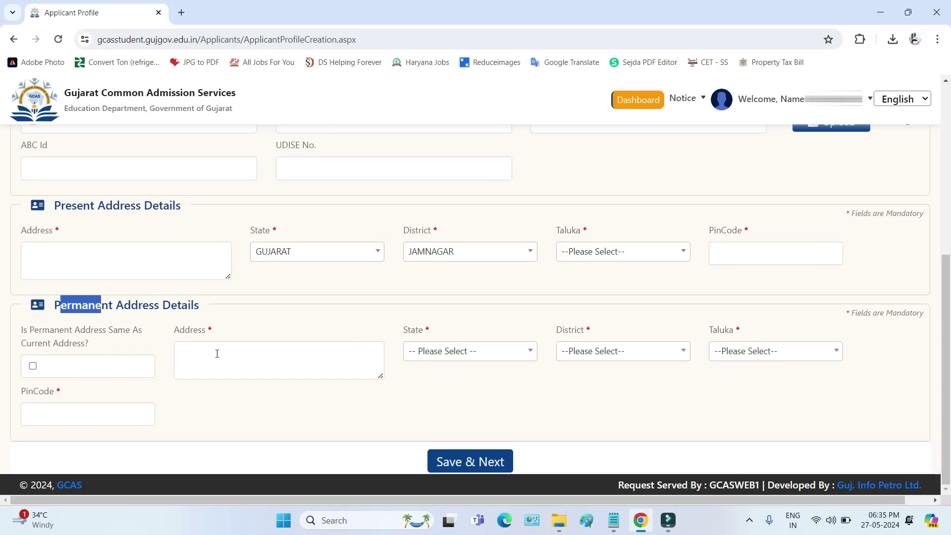
Examine the permanent address section's address, state, district, taluka and pin code fields, including the district and taluka options.
{"action": "left_click", "coordinate": [208, 351]}
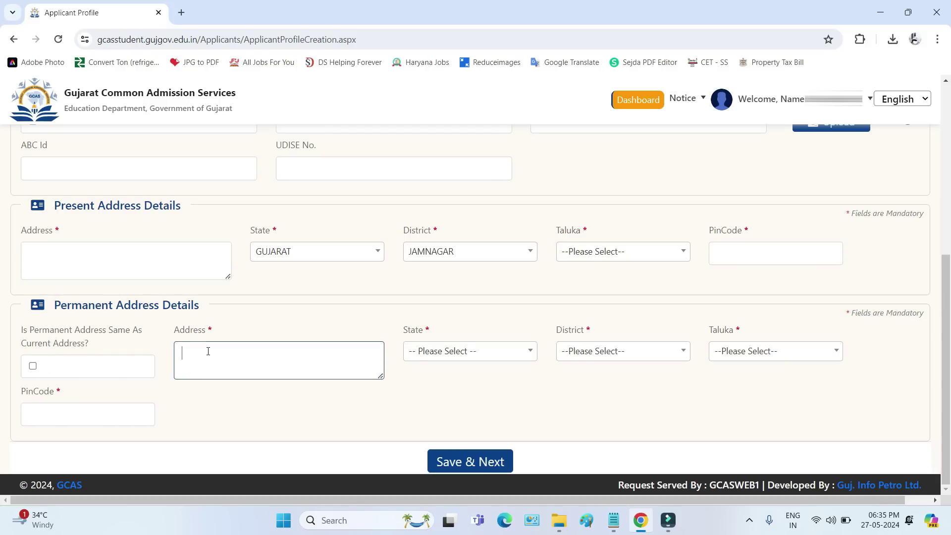
{"action": "left_click", "coordinate": [435, 351]}
{"action": "left_click", "coordinate": [585, 354]}
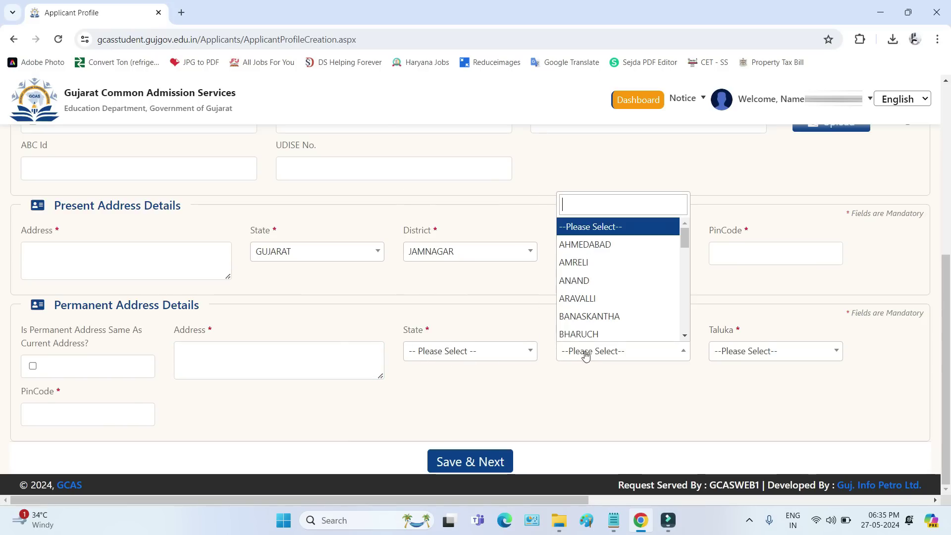
{"action": "left_click", "coordinate": [718, 357]}
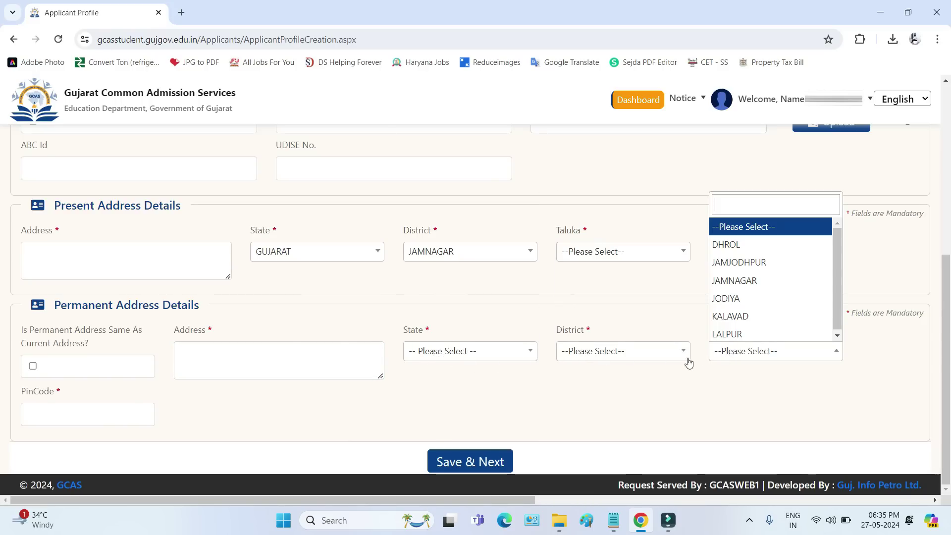
{"action": "double_click", "coordinate": [30, 392]}
{"action": "left_click", "coordinate": [90, 417]}
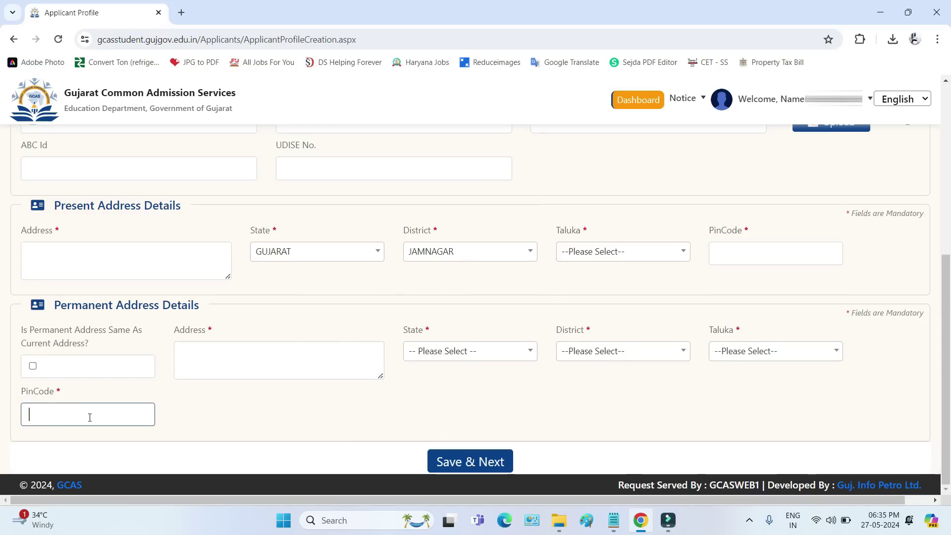
{"action": "left_click", "coordinate": [214, 421]}
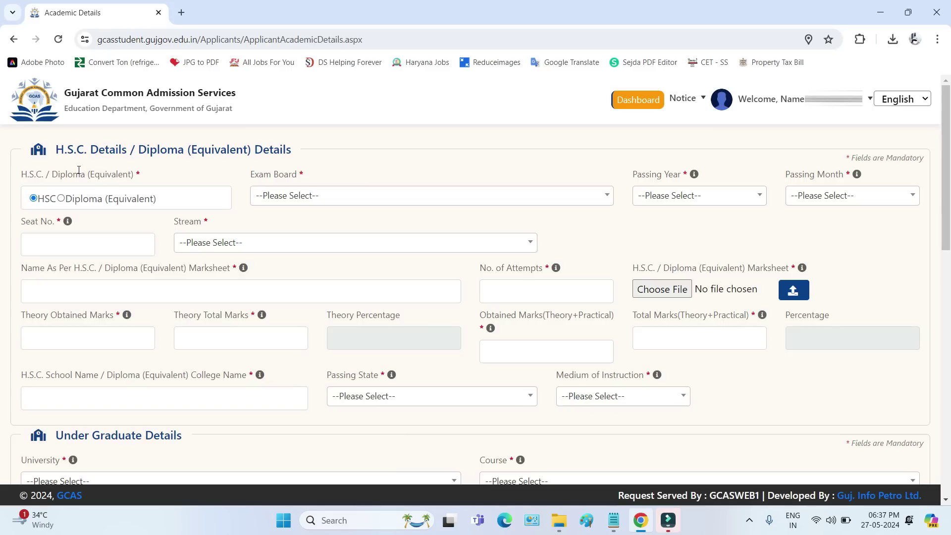
Examine the H.S.C. or Diploma (Equivalent) choice and the list of exam boards in the academic details.
{"action": "left_click_drag", "start_coordinate": [60, 150], "coordinate": [289, 153]}
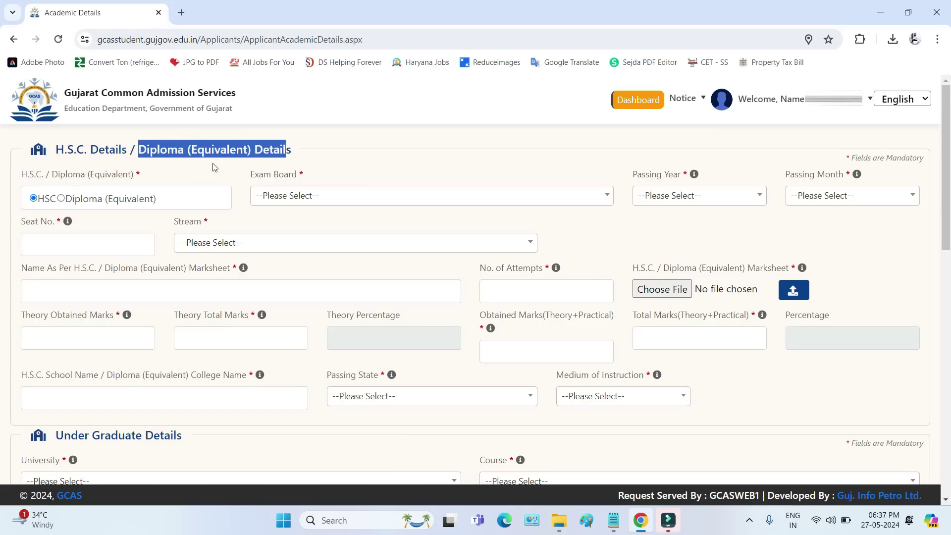
{"action": "left_click_drag", "start_coordinate": [43, 204], "coordinate": [119, 204]}
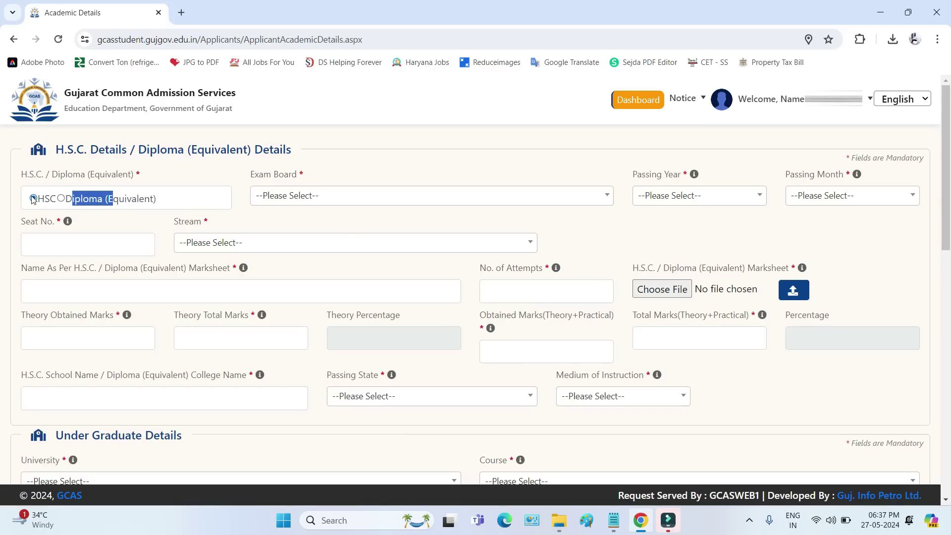
{"action": "left_click", "coordinate": [306, 197]}
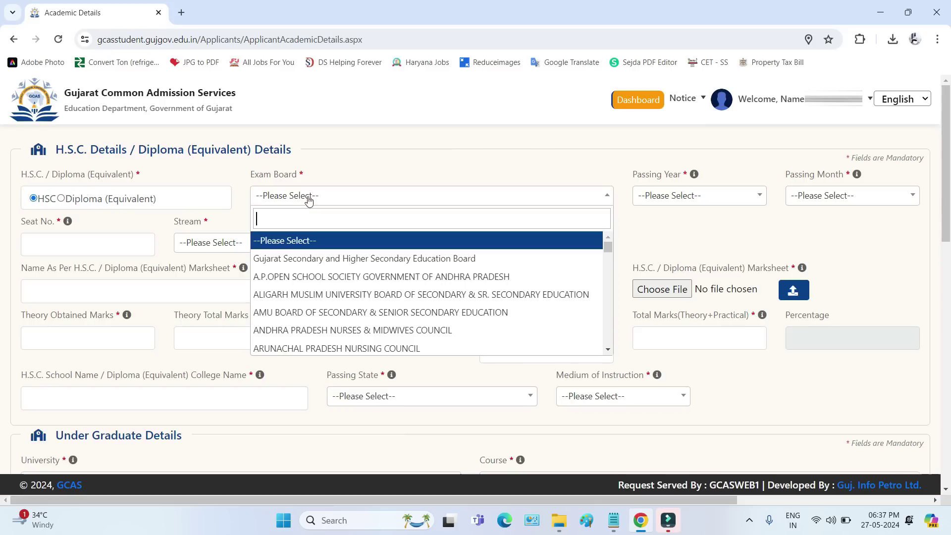
{"action": "scroll", "coordinate": [320, 311], "scroll_direction": "down", "scroll_amount": 3}
{"action": "scroll", "coordinate": [322, 313], "scroll_direction": "up", "scroll_amount": 6}
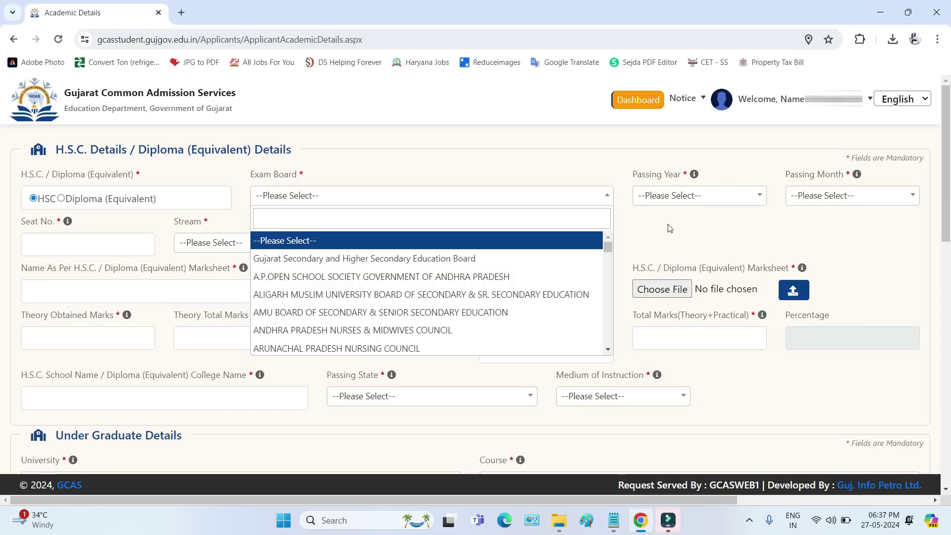
Examine the H.S.C. passing year, passing month, seat number and stream fields, including the month and stream options.
{"action": "left_click", "coordinate": [709, 196]}
{"action": "left_click", "coordinate": [836, 195]}
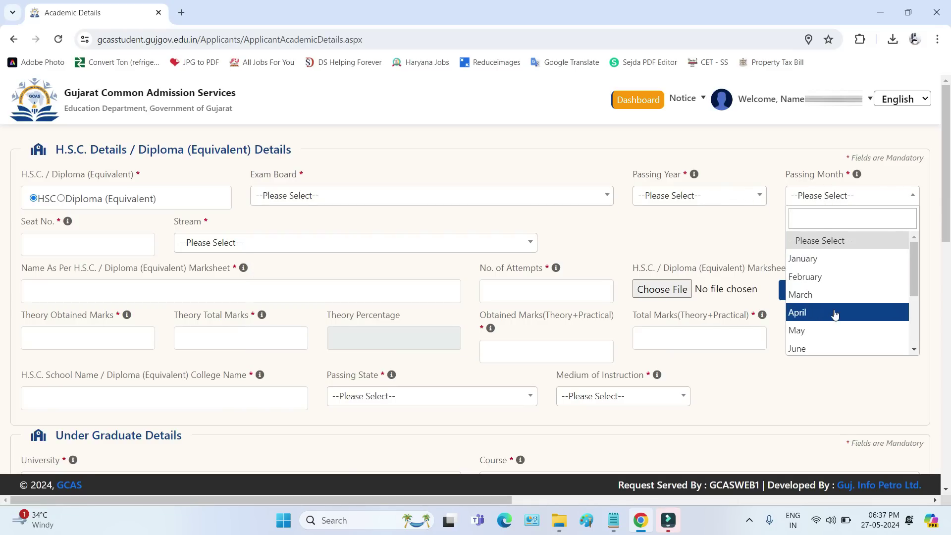
{"action": "left_click", "coordinate": [22, 229]}
{"action": "left_click_drag", "start_coordinate": [23, 221], "coordinate": [52, 246]}
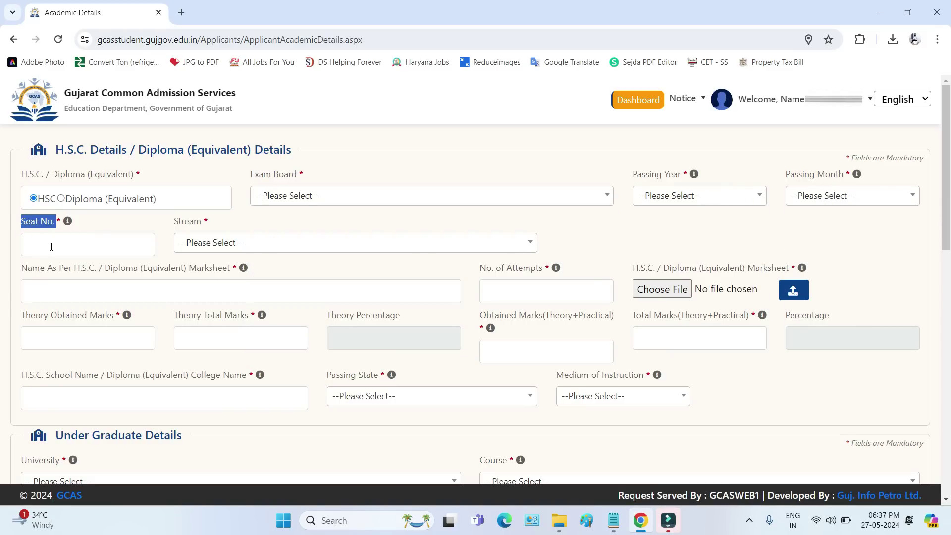
{"action": "left_click", "coordinate": [58, 245]}
{"action": "left_click", "coordinate": [216, 245]}
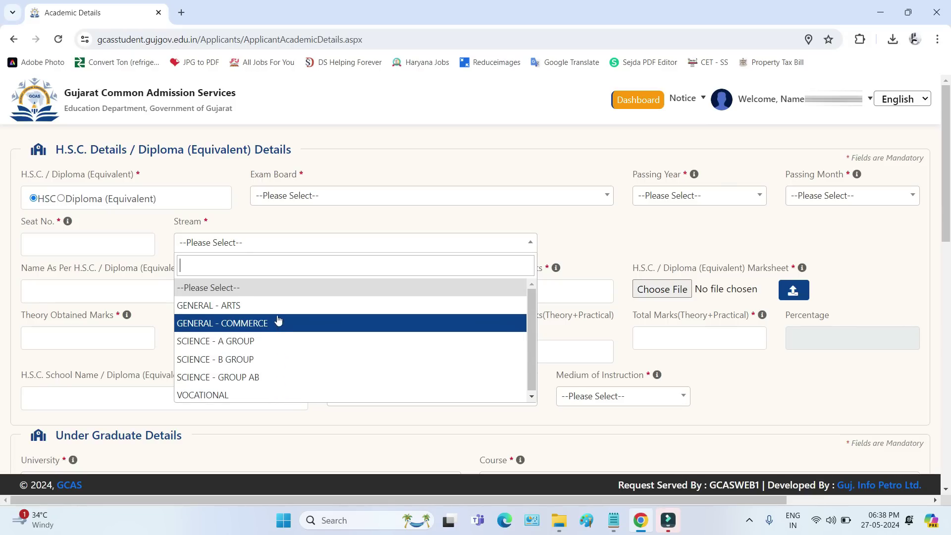
{"action": "left_click", "coordinate": [308, 225]}
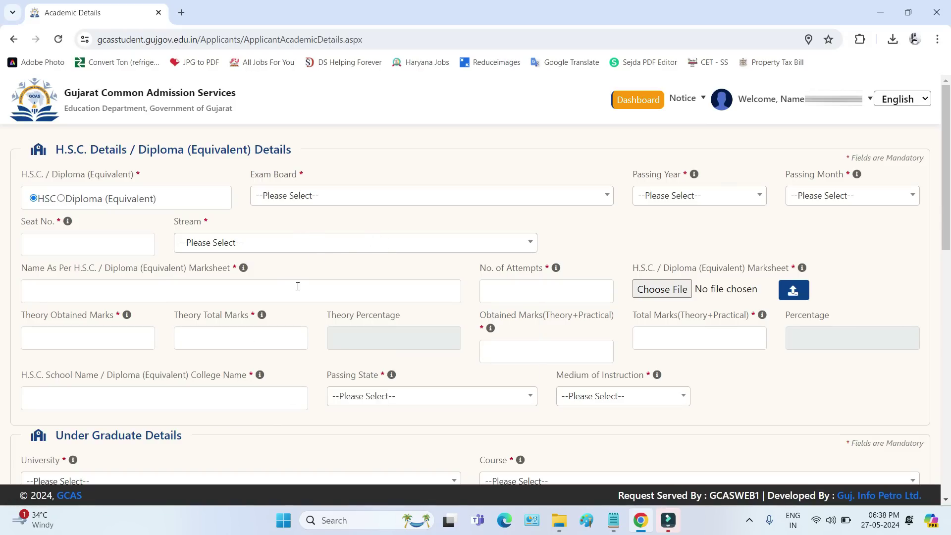
Examine the name as per H.S.C. marksheet, number of attempts and marksheet upload fields.
{"action": "left_click_drag", "start_coordinate": [30, 269], "coordinate": [182, 280]}
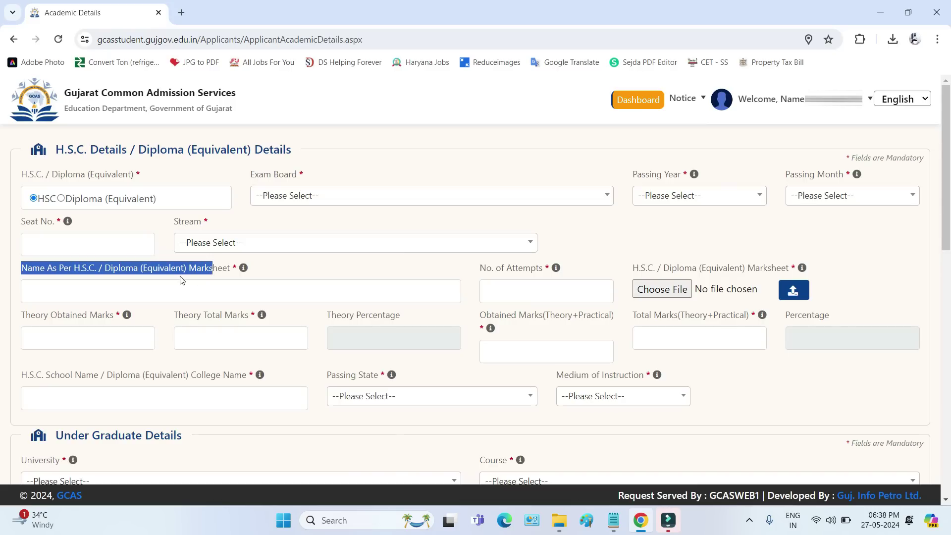
{"action": "left_click", "coordinate": [64, 290]}
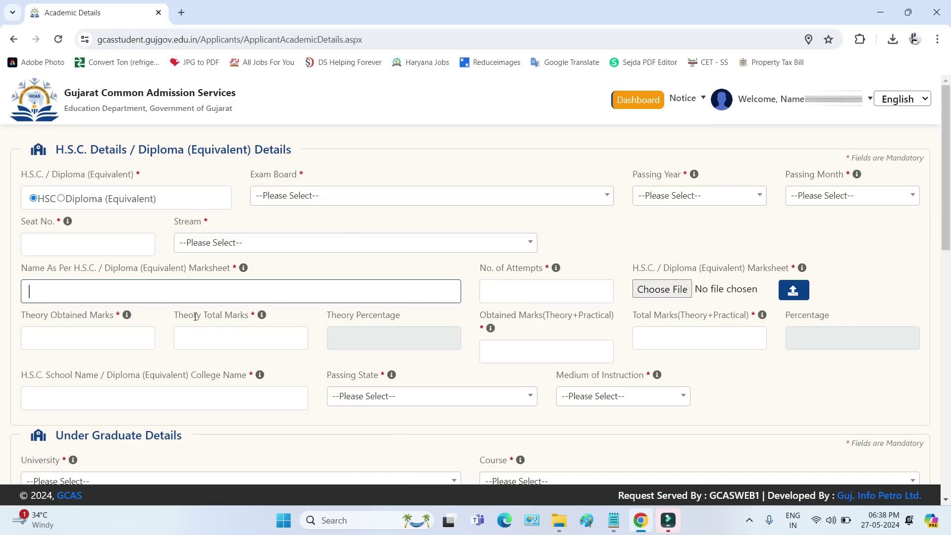
{"action": "left_click_drag", "start_coordinate": [483, 268], "coordinate": [532, 269]}
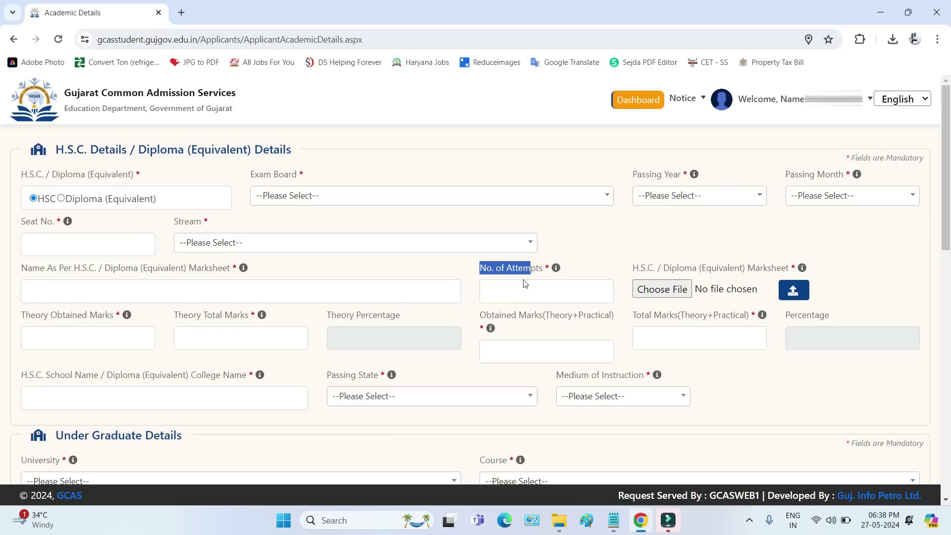
{"action": "left_click", "coordinate": [508, 292]}
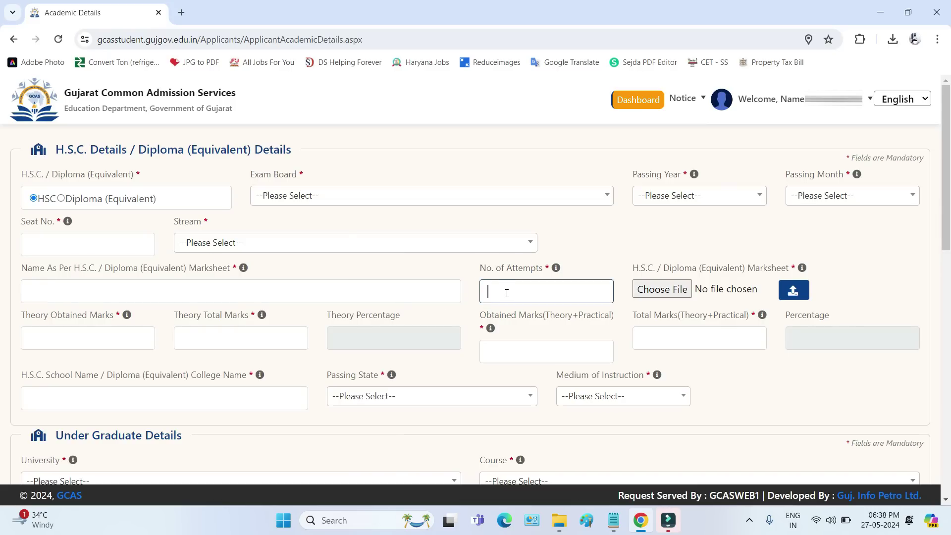
{"action": "left_click_drag", "start_coordinate": [634, 268], "coordinate": [749, 269]}
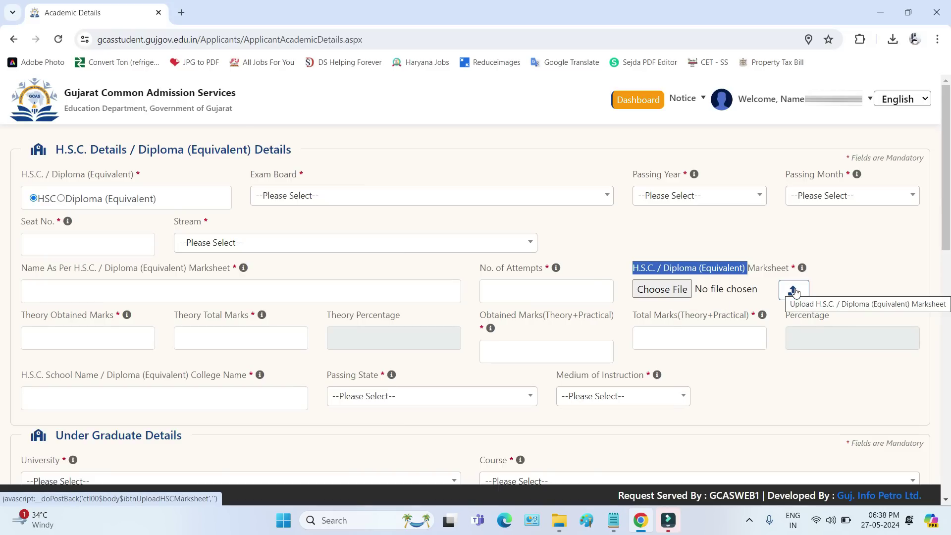
Examine the H.S.C. theory obtained marks, theory total marks and theory percentage fields.
{"action": "left_click_drag", "start_coordinate": [25, 315], "coordinate": [100, 319]}
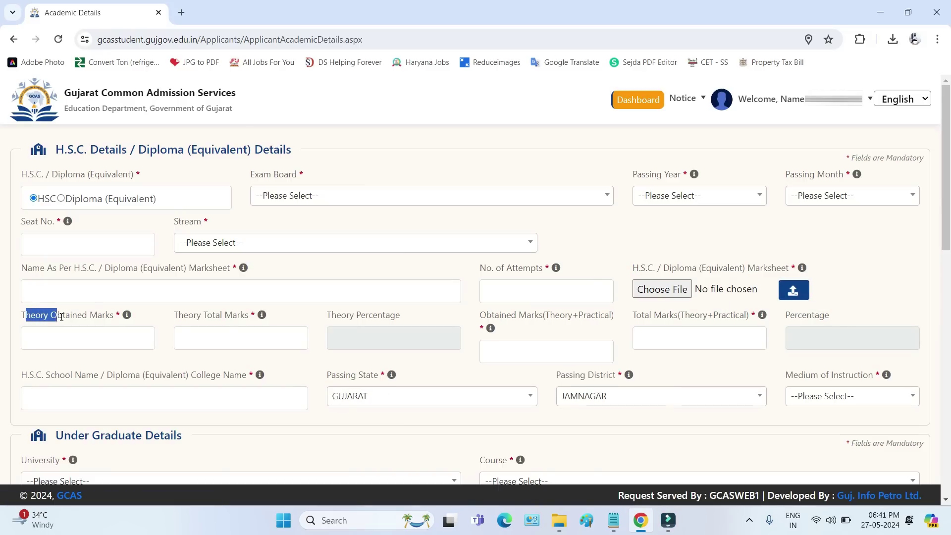
{"action": "left_click", "coordinate": [41, 335]}
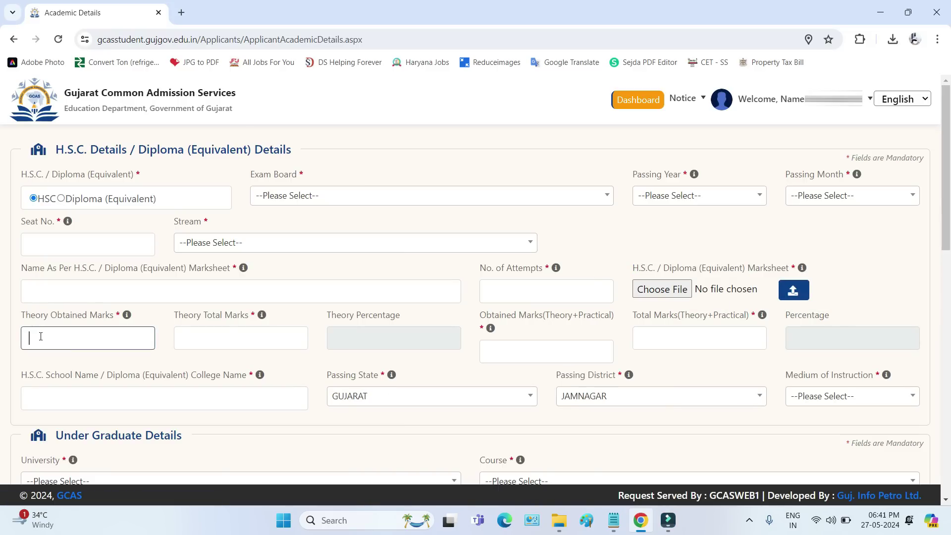
{"action": "left_click_drag", "start_coordinate": [186, 318], "coordinate": [219, 333]}
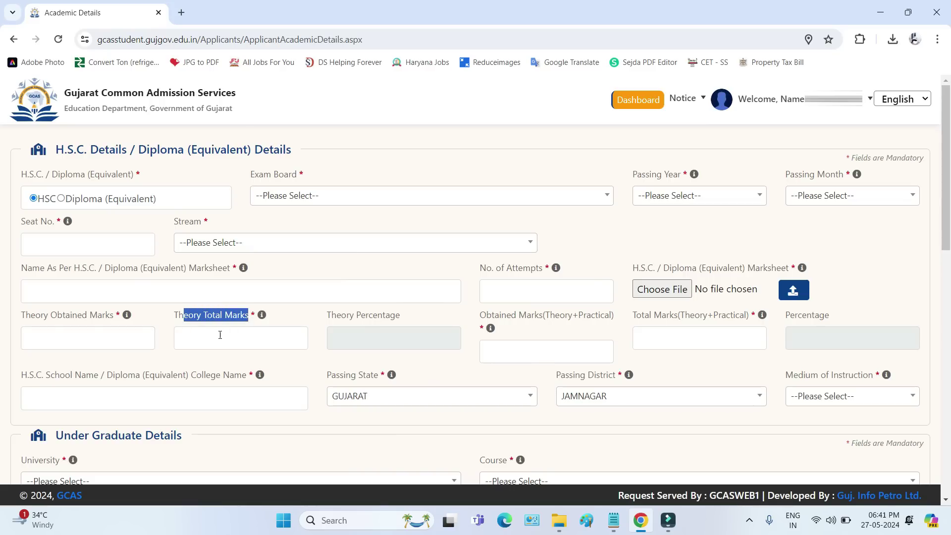
{"action": "left_click", "coordinate": [209, 343]}
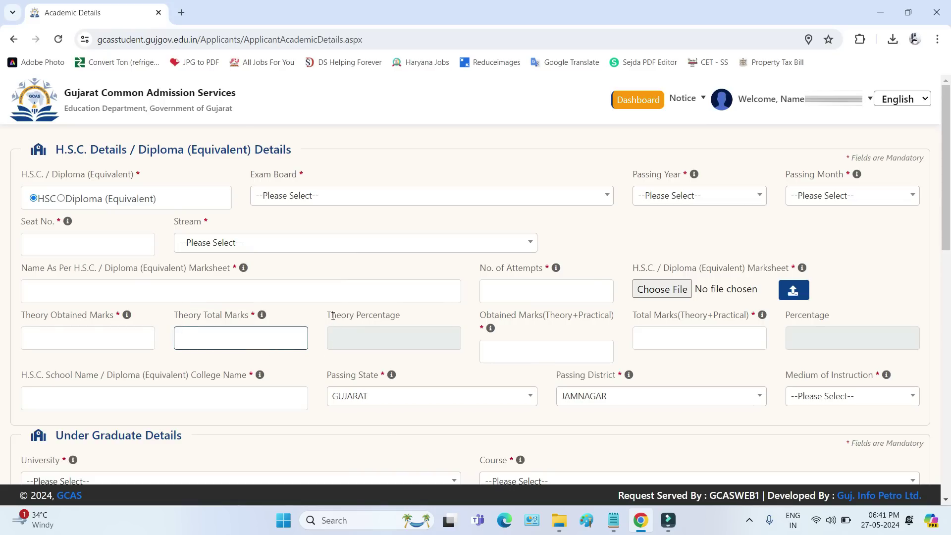
{"action": "left_click_drag", "start_coordinate": [333, 317], "coordinate": [391, 317]}
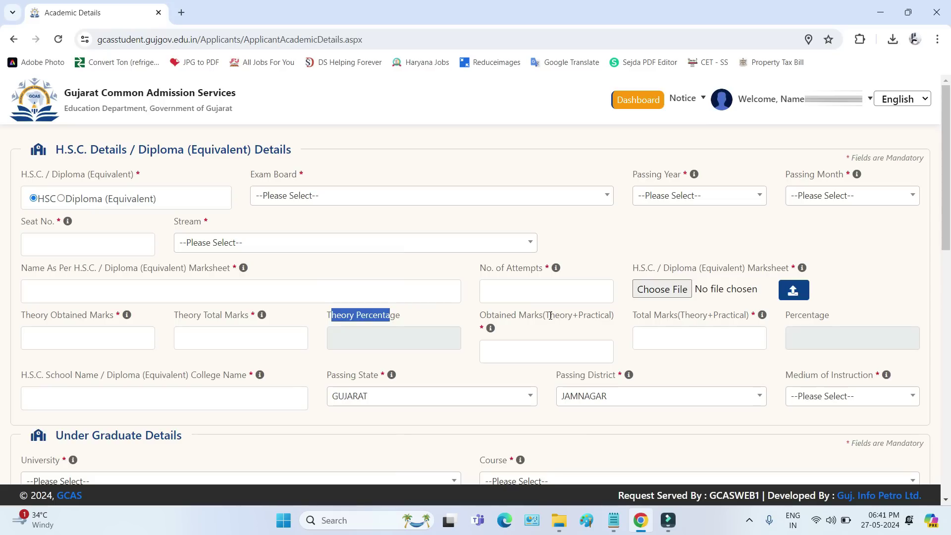
Examine the combined theory and practical obtained marks, total marks and percentage fields.
{"action": "left_click_drag", "start_coordinate": [550, 315], "coordinate": [616, 322]}
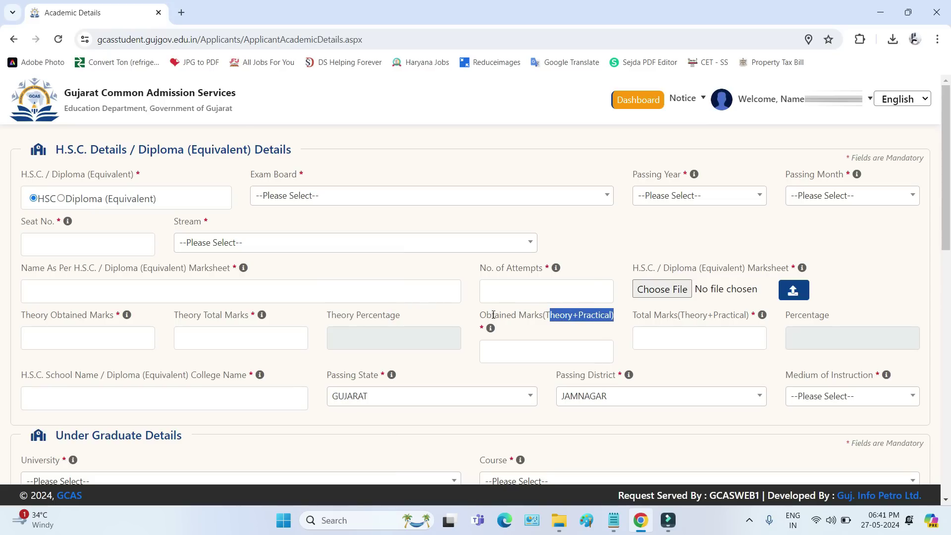
{"action": "left_click_drag", "start_coordinate": [487, 315], "coordinate": [535, 317]}
{"action": "left_click", "coordinate": [504, 349]}
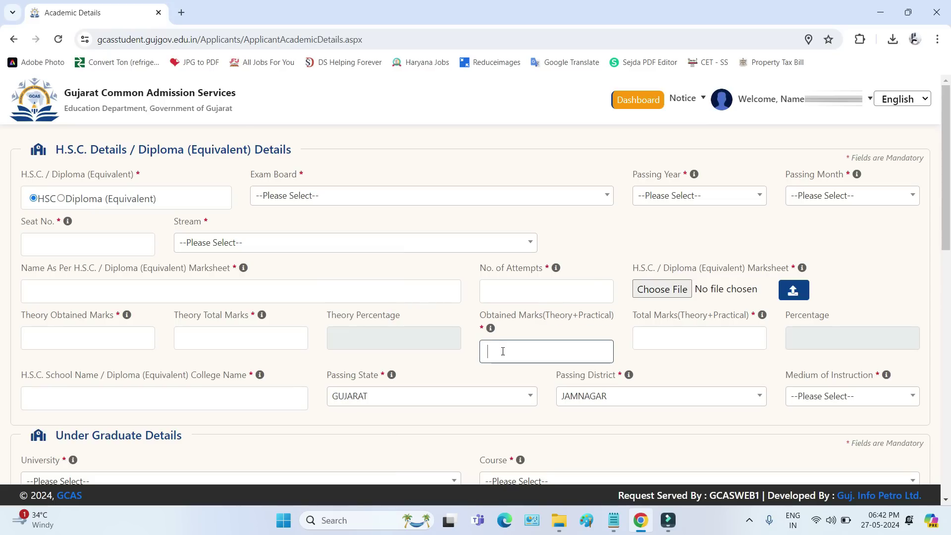
{"action": "left_click_drag", "start_coordinate": [644, 319], "coordinate": [672, 335]}
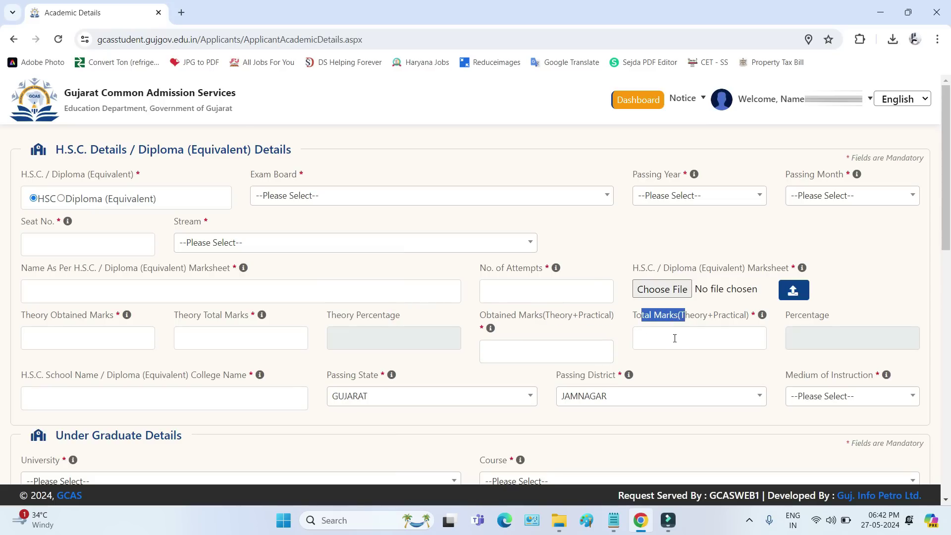
{"action": "left_click", "coordinate": [664, 339]}
{"action": "left_click_drag", "start_coordinate": [796, 319], "coordinate": [825, 318]}
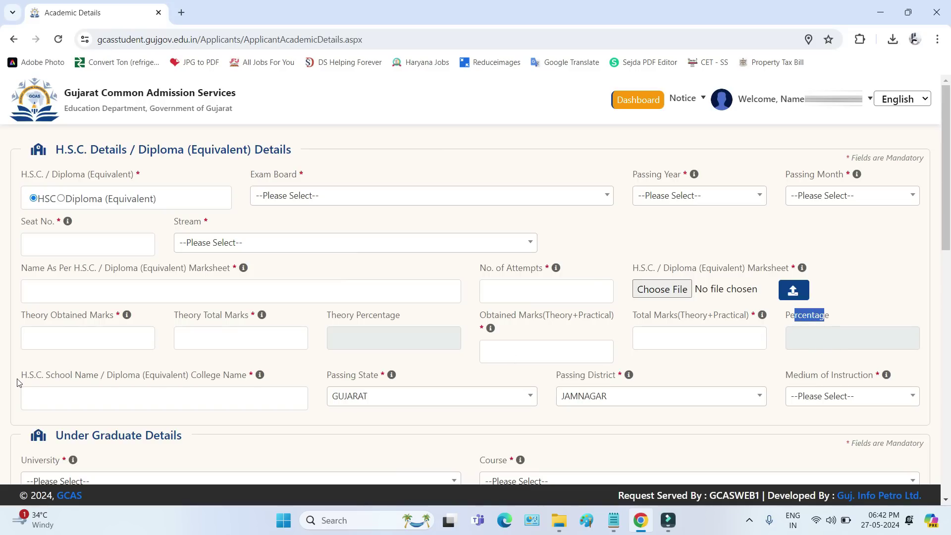
Examine the H.S.C. school name field and the lists of passing states and passing districts.
{"action": "left_click_drag", "start_coordinate": [31, 375], "coordinate": [136, 394]}
{"action": "left_click", "coordinate": [139, 395]}
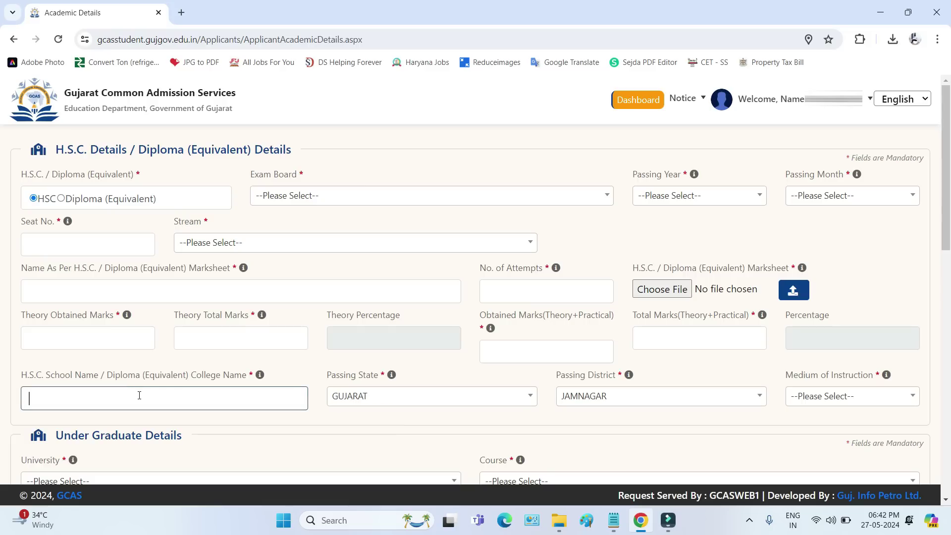
{"action": "left_click", "coordinate": [371, 403]}
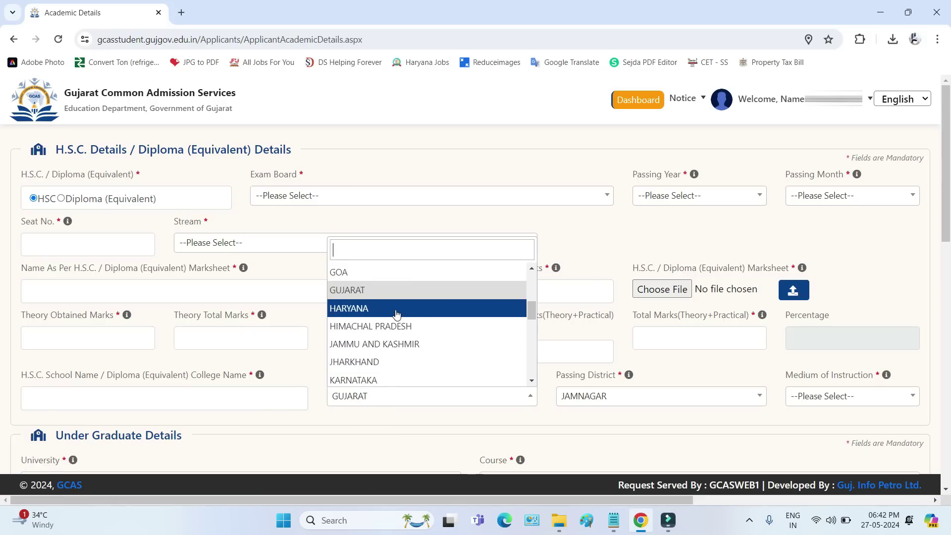
{"action": "scroll", "coordinate": [395, 337], "scroll_direction": "down", "scroll_amount": 3}
{"action": "left_click", "coordinate": [637, 399]}
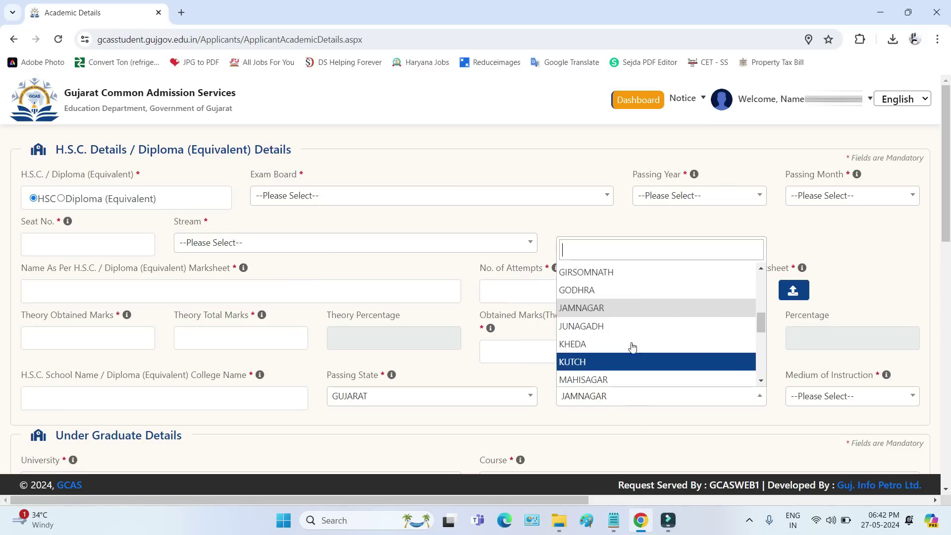
Examine the H.S.C. medium of instruction field and the list of universities in the Under Graduate Details.
{"action": "left_click", "coordinate": [831, 403]}
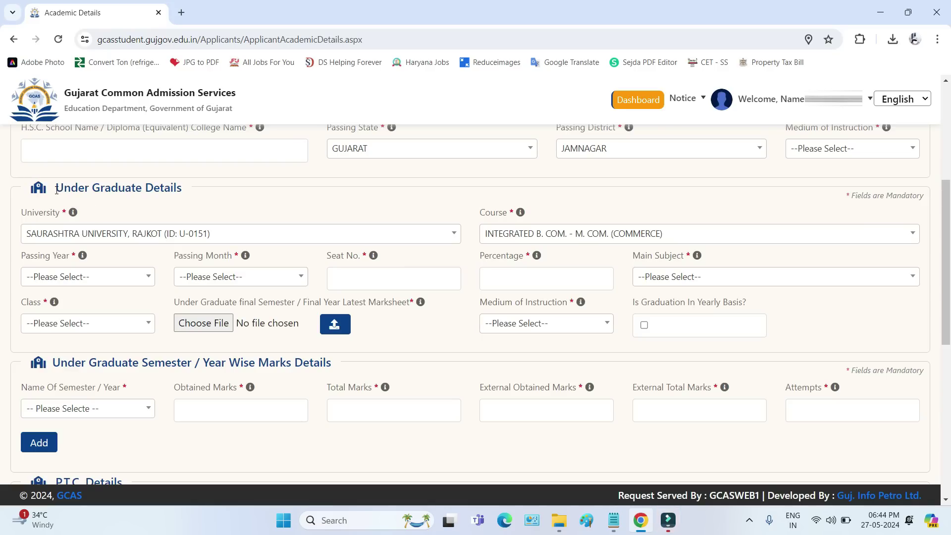
{"action": "left_click_drag", "start_coordinate": [56, 190], "coordinate": [164, 188]}
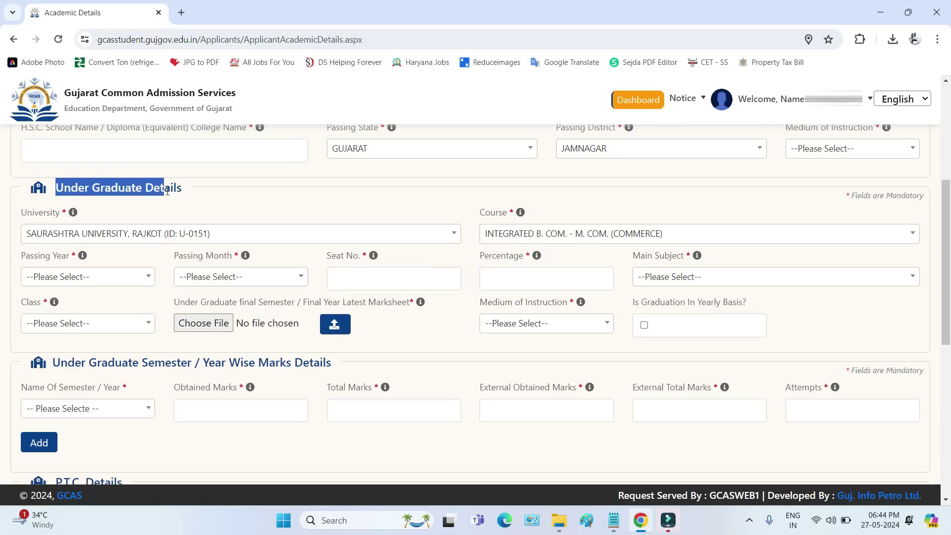
{"action": "left_click_drag", "start_coordinate": [27, 213], "coordinate": [51, 218]}
{"action": "left_click", "coordinate": [57, 237]}
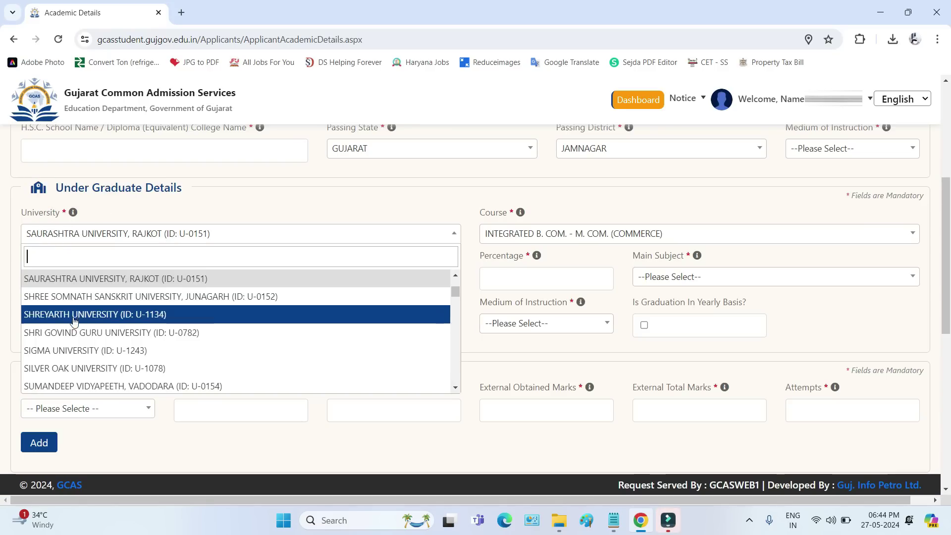
{"action": "scroll", "coordinate": [80, 342], "scroll_direction": "down", "scroll_amount": 5}
{"action": "scroll", "coordinate": [109, 287], "scroll_direction": "up", "scroll_amount": 8}
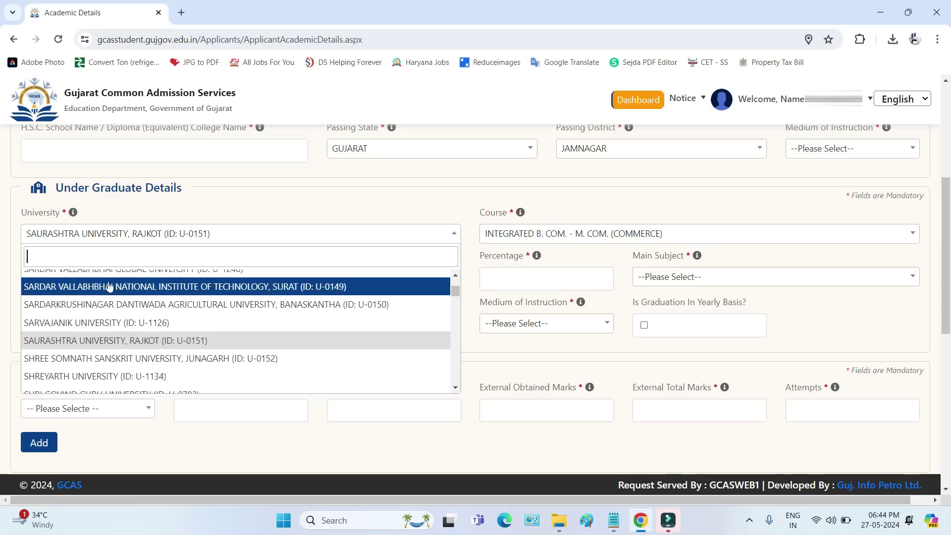
Examine the list of courses offered for the undergraduate degree.
{"action": "double_click", "coordinate": [496, 214]}
{"action": "left_click", "coordinate": [526, 237]}
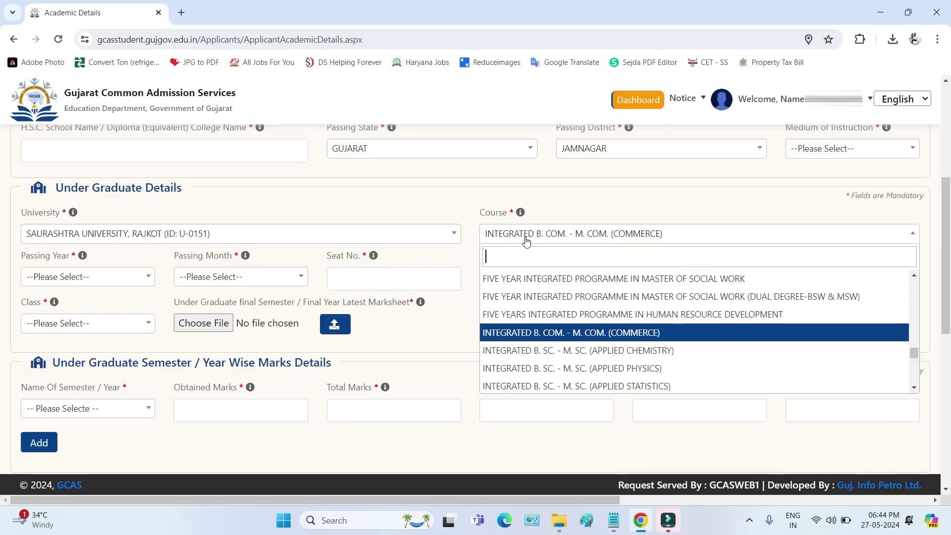
{"action": "scroll", "coordinate": [542, 361], "scroll_direction": "up", "scroll_amount": 5}
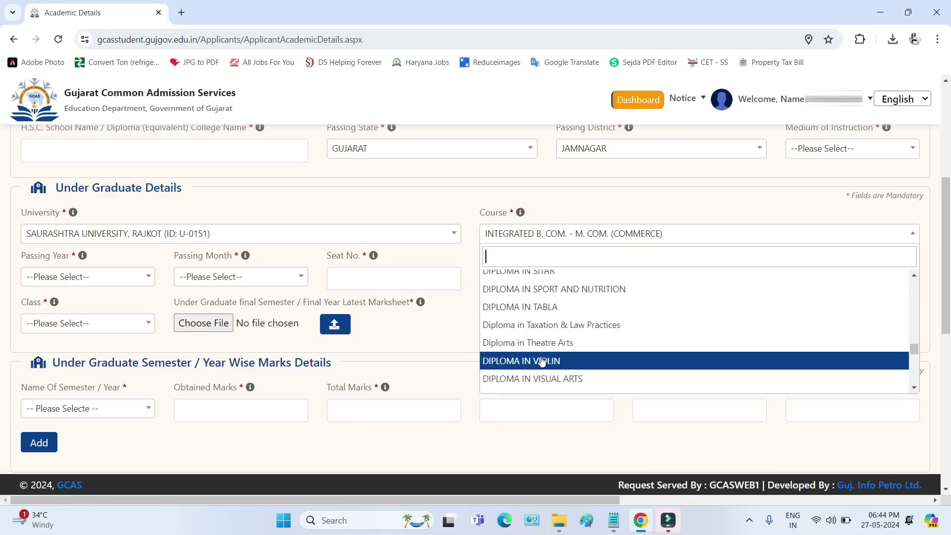
{"action": "scroll", "coordinate": [542, 361], "scroll_direction": "up", "scroll_amount": 10}
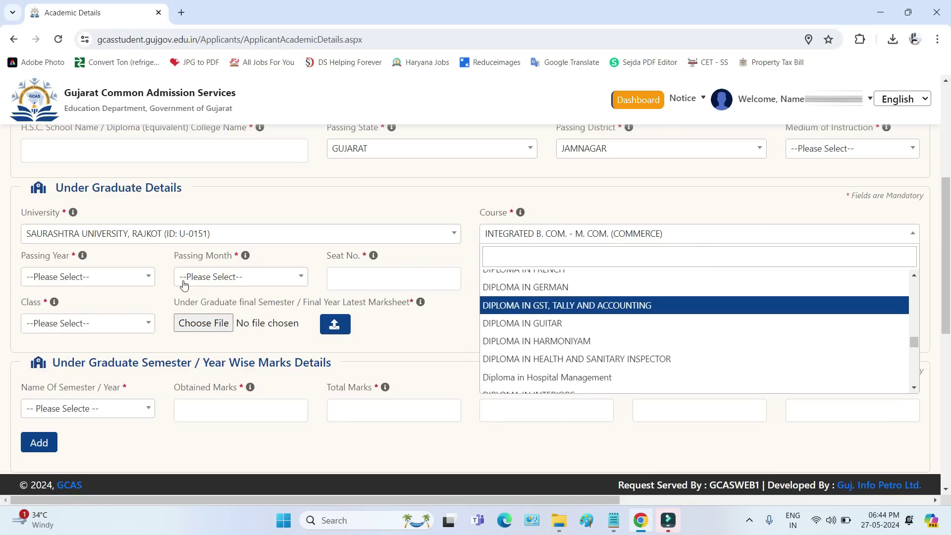
Examine the undergraduate passing year, passing month, seat number and percentage fields.
{"action": "left_click", "coordinate": [130, 279]}
{"action": "left_click", "coordinate": [221, 284]}
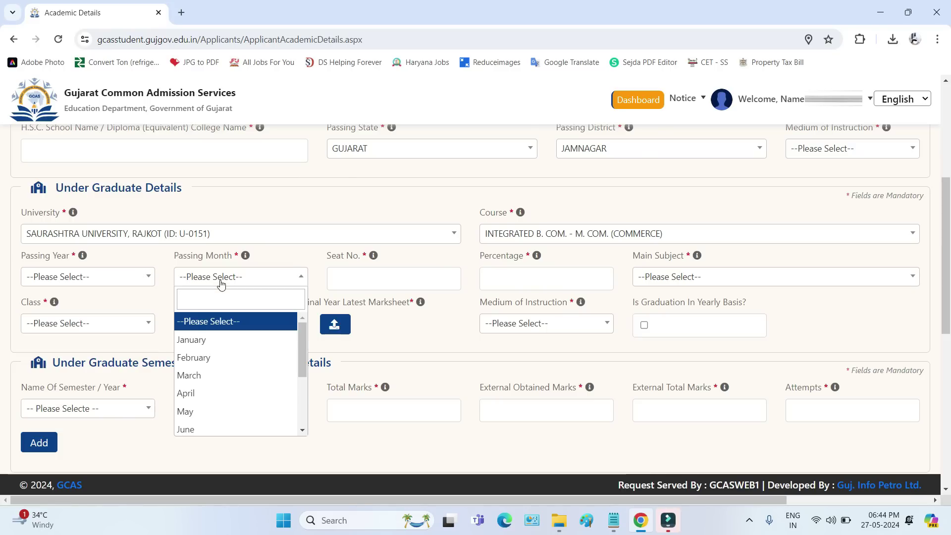
{"action": "left_click", "coordinate": [339, 258]}
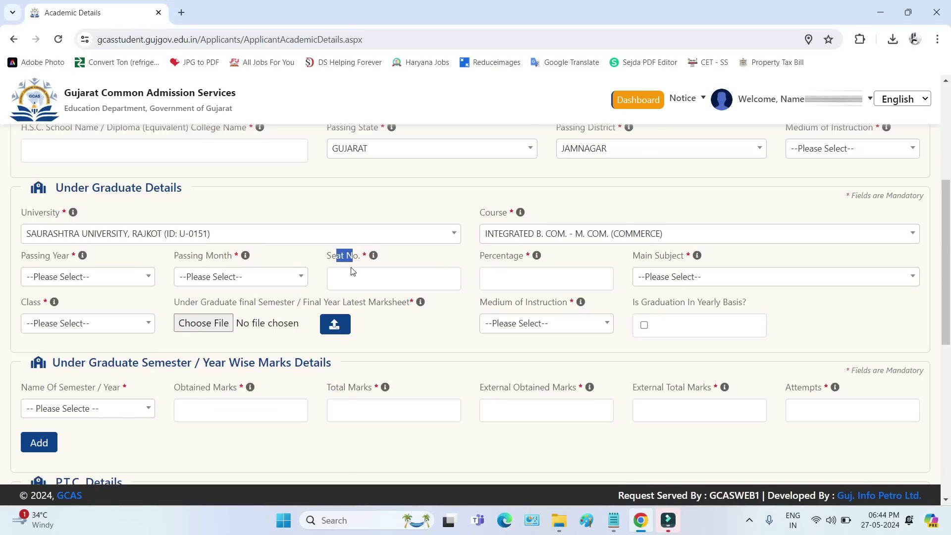
{"action": "left_click", "coordinate": [350, 275]}
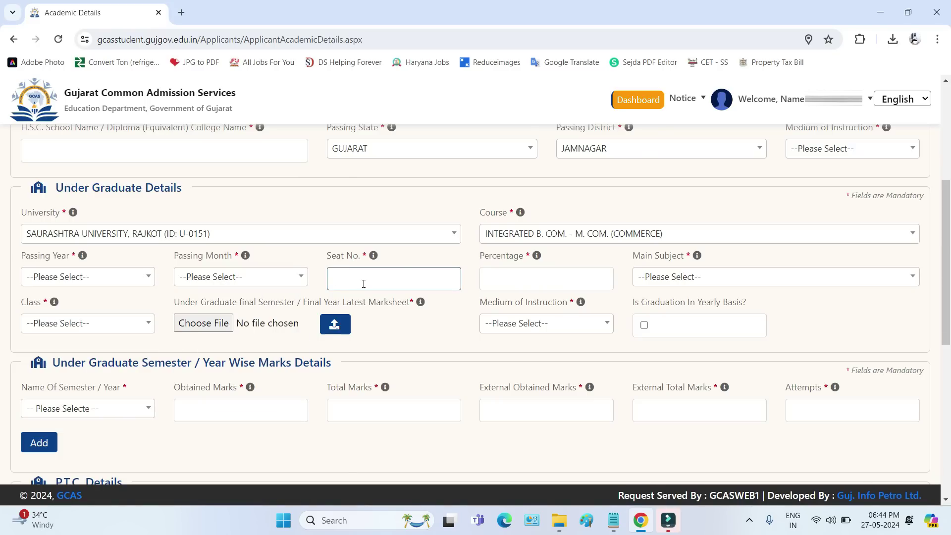
{"action": "double_click", "coordinate": [484, 260]}
{"action": "left_click", "coordinate": [507, 280]}
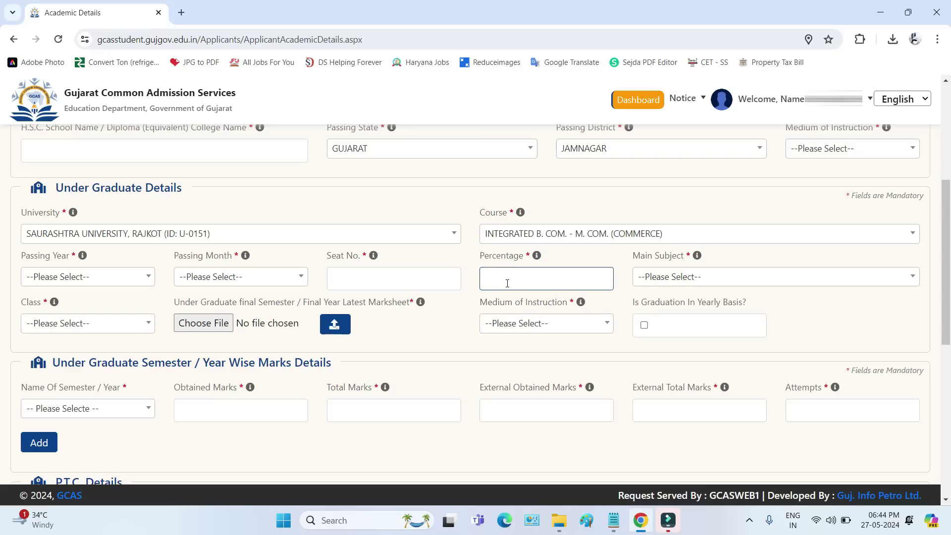
Examine the undergraduate main subject options and the class options.
{"action": "left_click", "coordinate": [669, 282]}
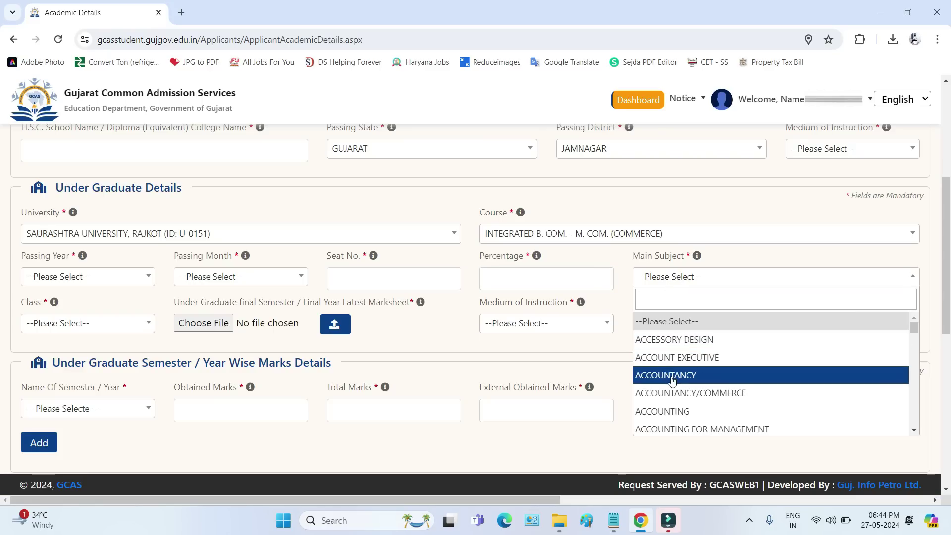
{"action": "scroll", "coordinate": [671, 386], "scroll_direction": "down", "scroll_amount": 15}
{"action": "scroll", "coordinate": [672, 386], "scroll_direction": "up", "scroll_amount": 15}
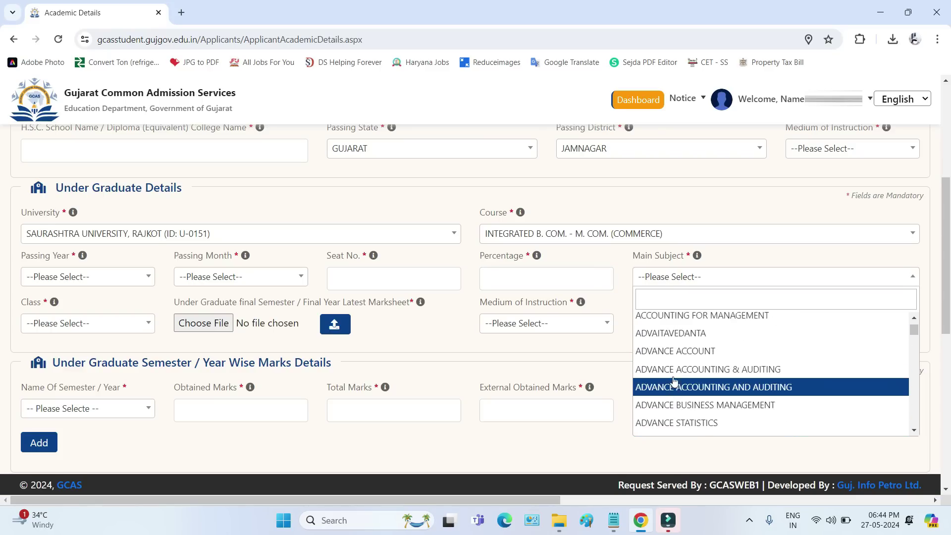
{"action": "left_click", "coordinate": [94, 327]}
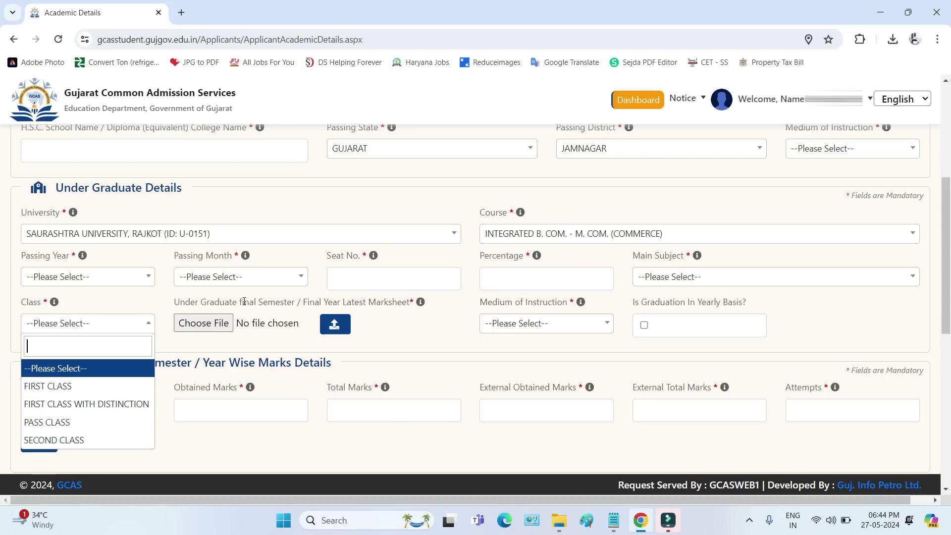
Examine the undergraduate final marksheet upload, medium of instruction and yearly-basis graduation fields.
{"action": "left_click_drag", "start_coordinate": [270, 304], "coordinate": [245, 303]}
{"action": "left_click_drag", "start_coordinate": [315, 302], "coordinate": [407, 306]}
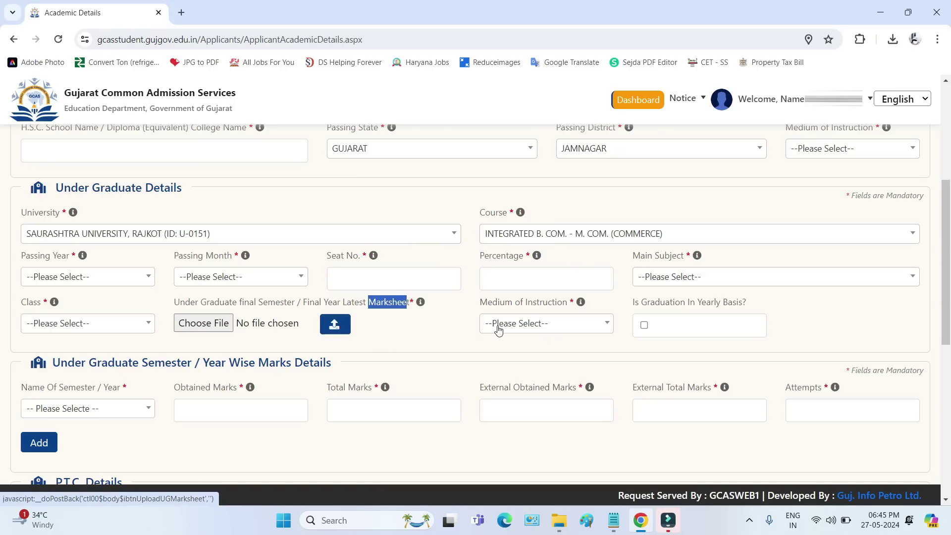
{"action": "left_click", "coordinate": [551, 325]}
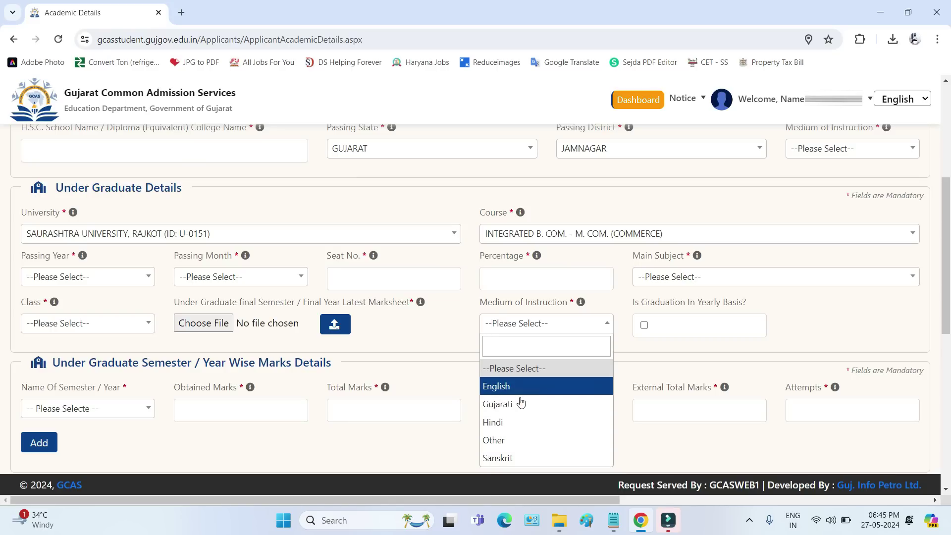
{"action": "left_click", "coordinate": [644, 347]}
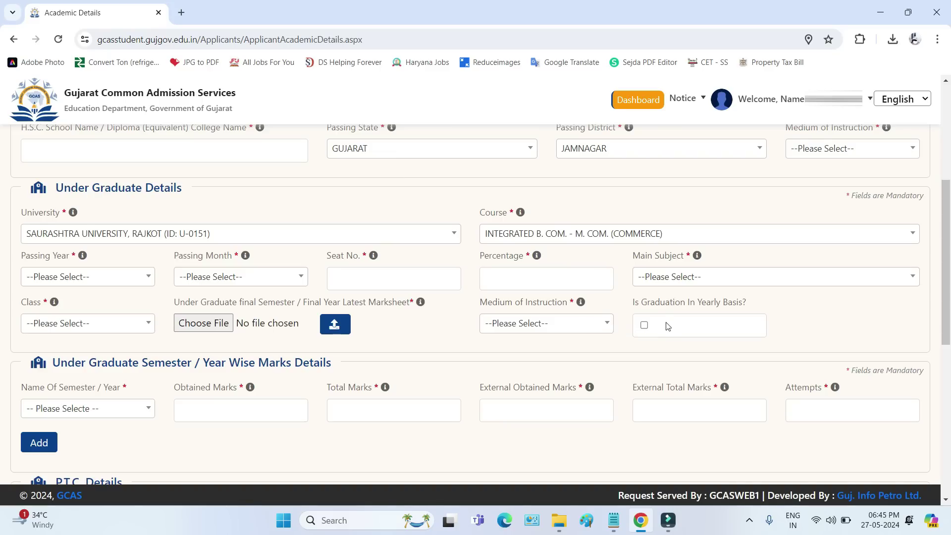
{"action": "left_click_drag", "start_coordinate": [643, 300], "coordinate": [744, 302]}
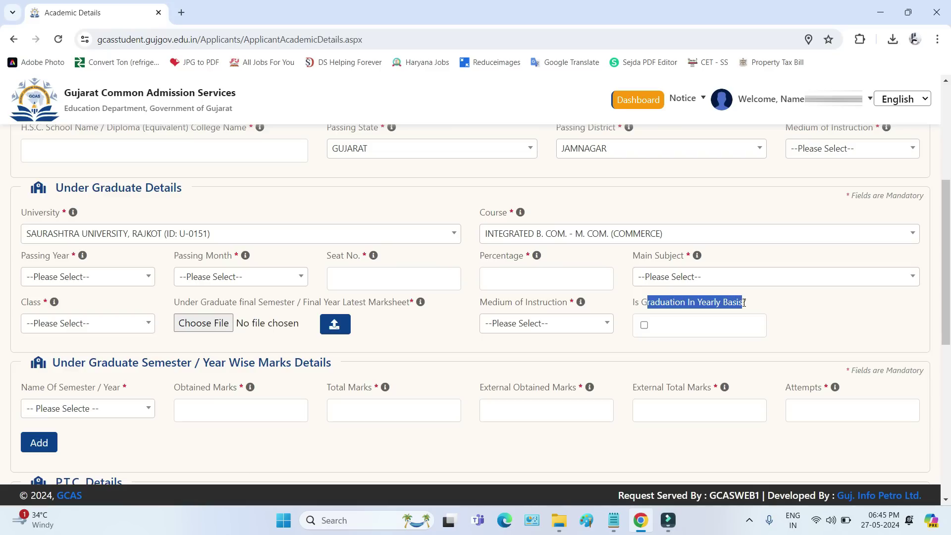
{"action": "left_click", "coordinate": [645, 326]}
Choose 1 as the semester in the Under Graduate Semester / Year Wise Marks Details.
{"action": "scroll", "coordinate": [309, 375], "scroll_direction": "down", "scroll_amount": 1}
{"action": "left_click_drag", "start_coordinate": [132, 304], "coordinate": [309, 300]}
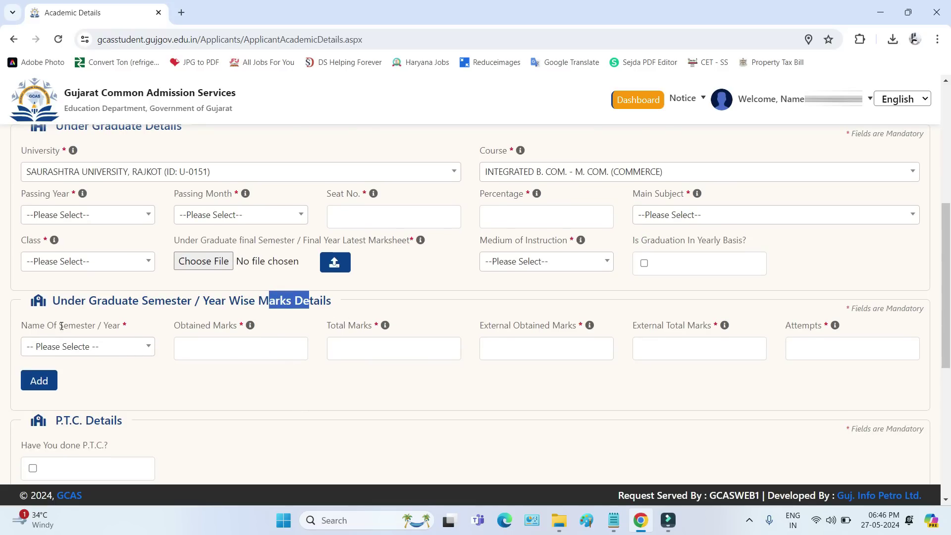
{"action": "left_click_drag", "start_coordinate": [61, 326], "coordinate": [123, 326]}
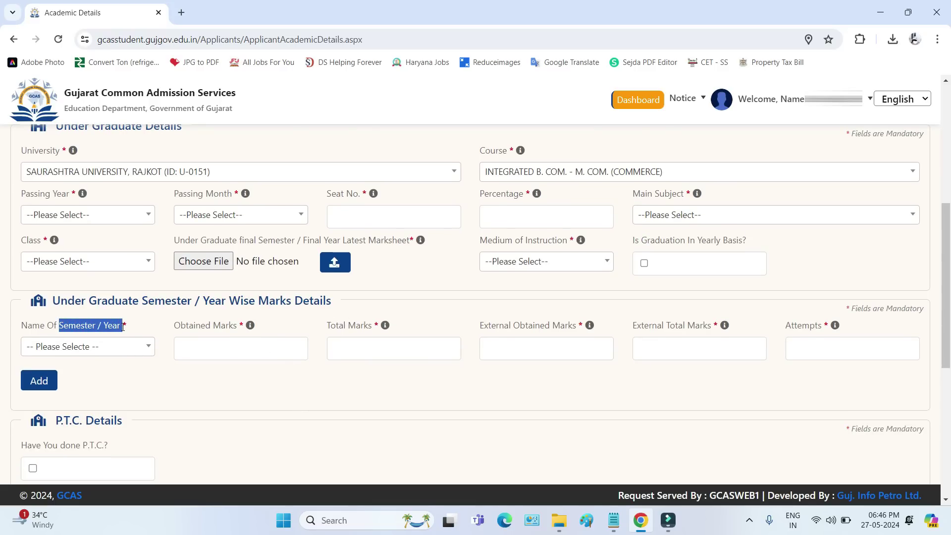
{"action": "left_click", "coordinate": [102, 350]}
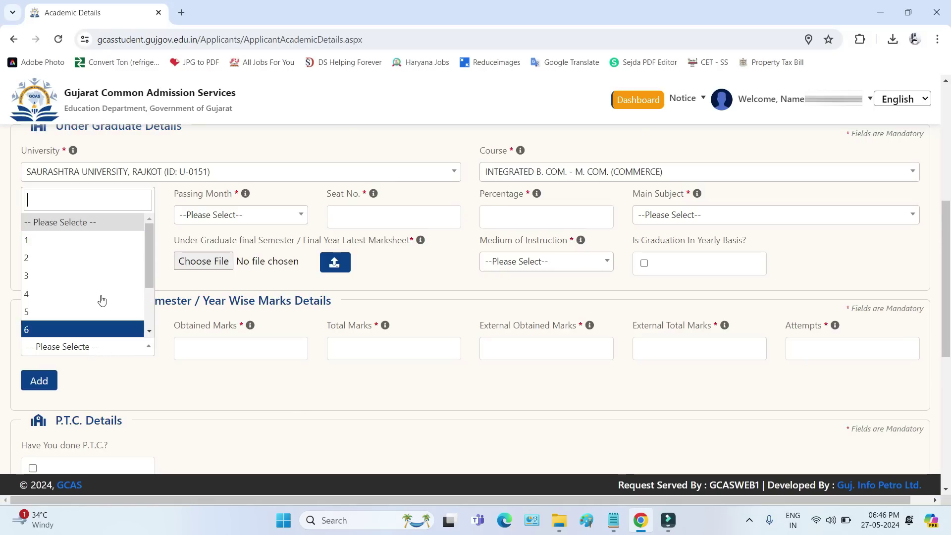
{"action": "left_click", "coordinate": [105, 242]}
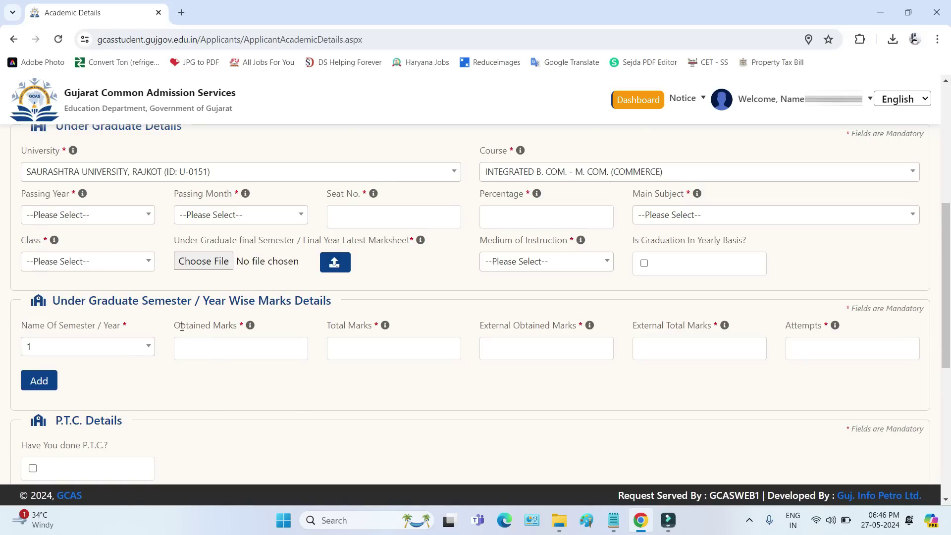
Add the semester entry with obtained marks 40, total marks 70, external obtained marks 20, external total marks 30 and 1 attempt.
{"action": "left_click_drag", "start_coordinate": [182, 327], "coordinate": [222, 327]}
{"action": "left_click", "coordinate": [200, 349]}
{"action": "left_click", "coordinate": [342, 326]}
{"action": "left_click", "coordinate": [346, 349]}
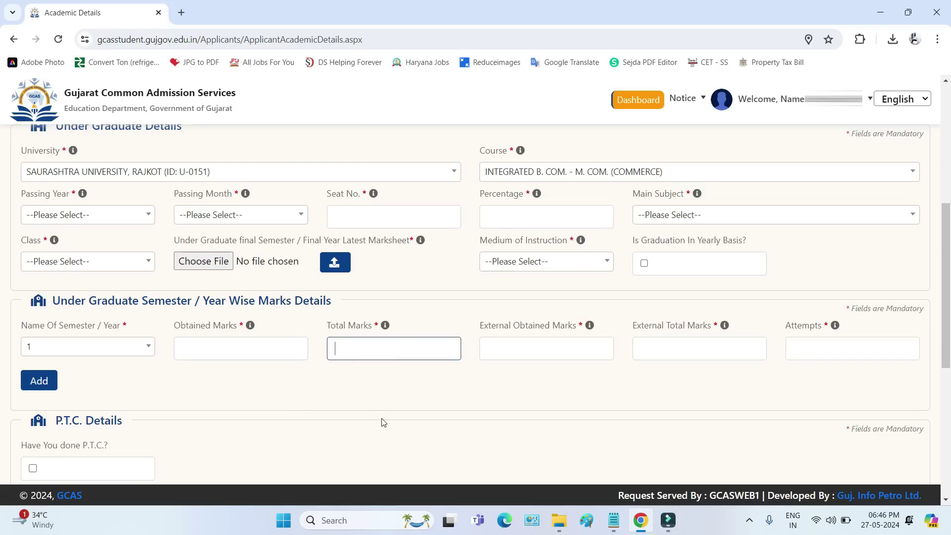
{"action": "left_click_drag", "start_coordinate": [479, 326], "coordinate": [569, 326]}
{"action": "left_click", "coordinate": [507, 350]}
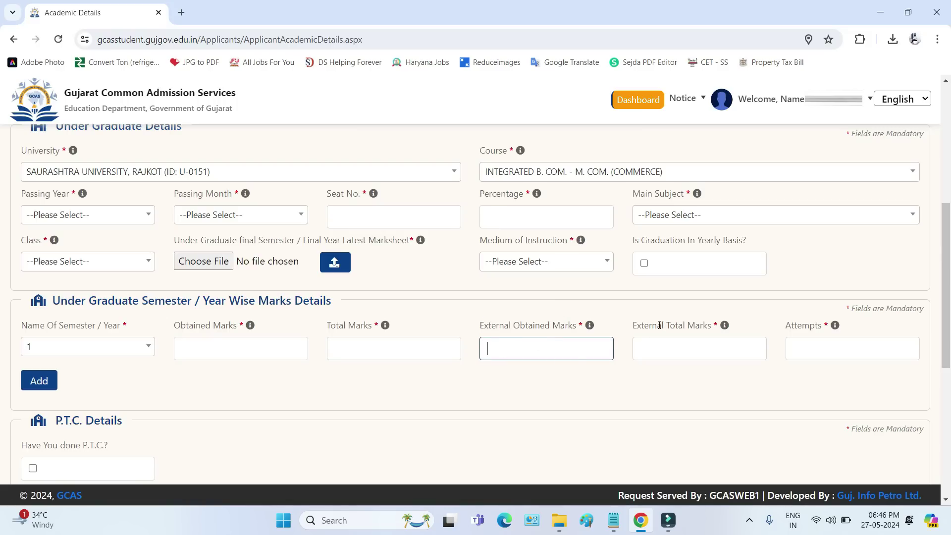
{"action": "left_click_drag", "start_coordinate": [641, 325], "coordinate": [691, 325]}
{"action": "left_click", "coordinate": [651, 349]}
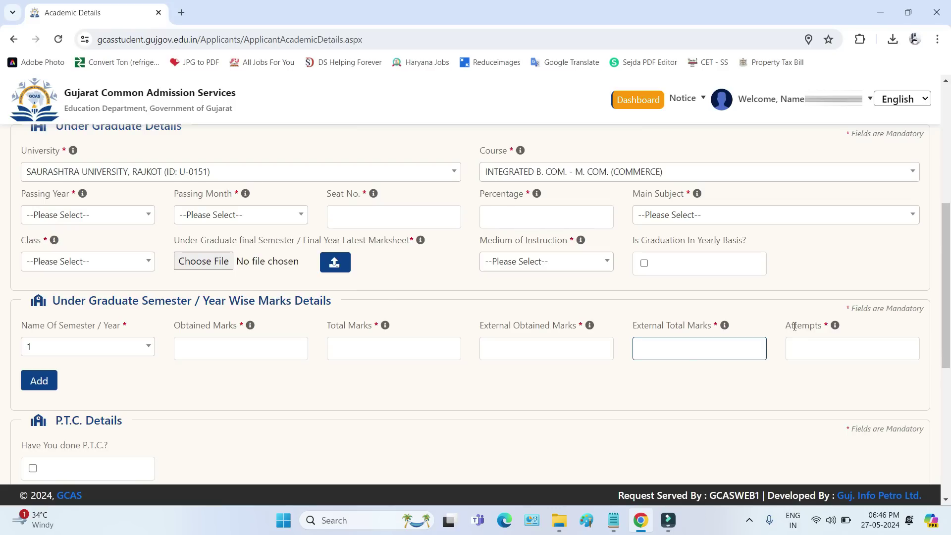
{"action": "left_click_drag", "start_coordinate": [793, 327], "coordinate": [815, 326]}
{"action": "left_click", "coordinate": [808, 347]}
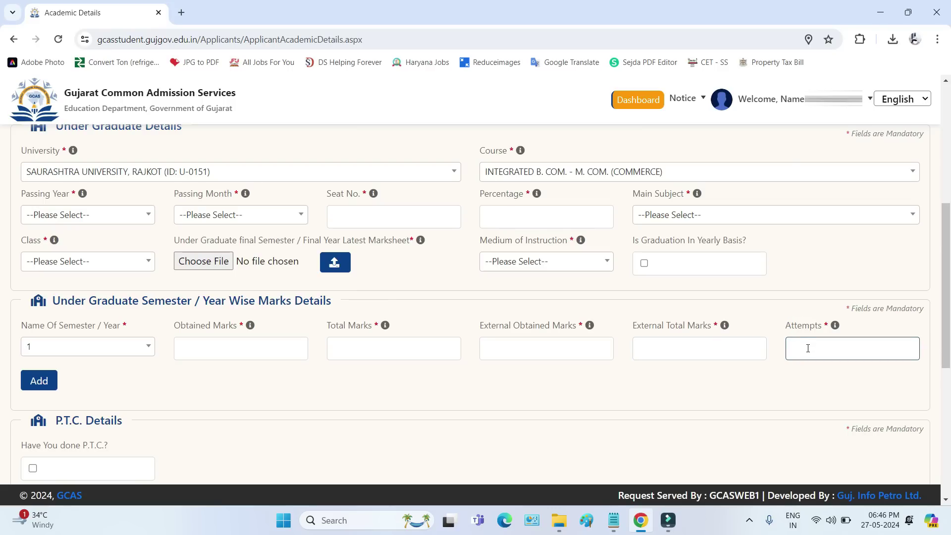
{"action": "left_click", "coordinate": [47, 386]}
Review the added entry in the semester marks table and the semester choices for another entry.
{"action": "scroll", "coordinate": [114, 421], "scroll_direction": "down", "scroll_amount": 1}
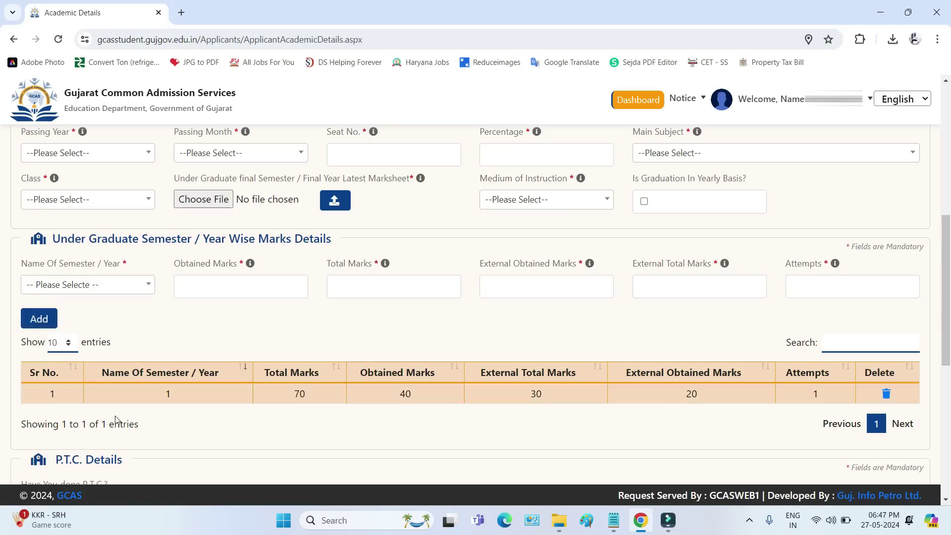
{"action": "left_click", "coordinate": [144, 377]}
{"action": "left_click", "coordinate": [130, 292]}
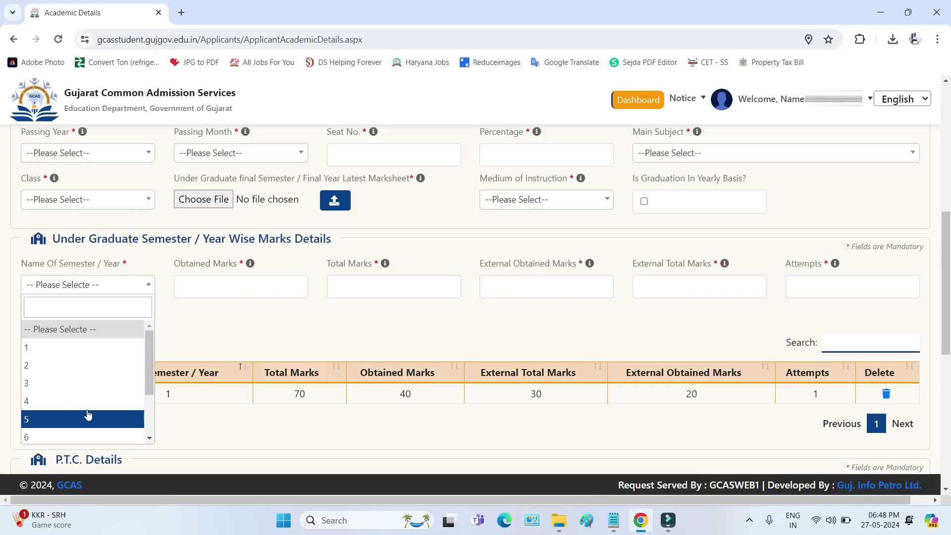
Mark P.T.C. as done in the P.T.C. Details.
{"action": "scroll", "coordinate": [224, 355], "scroll_direction": "down", "scroll_amount": 6}
{"action": "left_click_drag", "start_coordinate": [53, 152], "coordinate": [121, 150]}
{"action": "left_click_drag", "start_coordinate": [80, 177], "coordinate": [110, 179]}
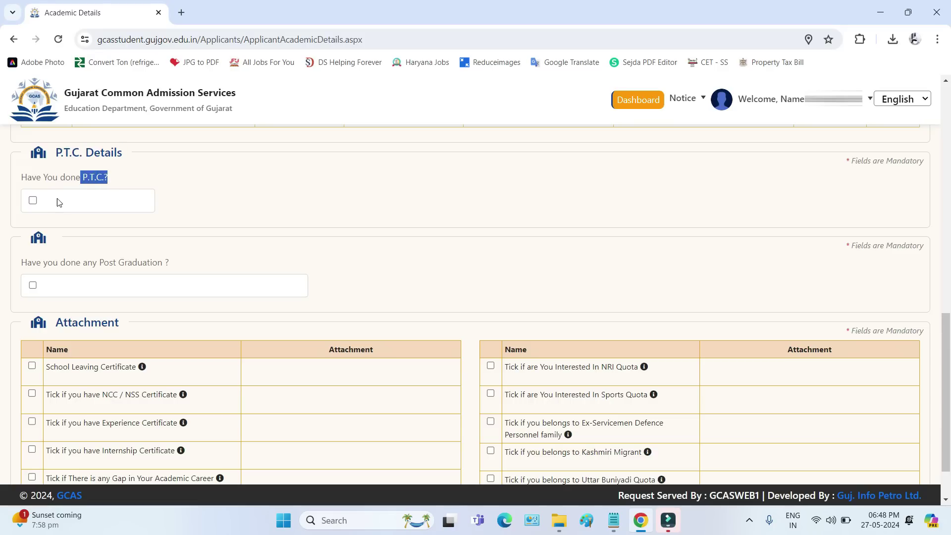
{"action": "left_click", "coordinate": [33, 201]}
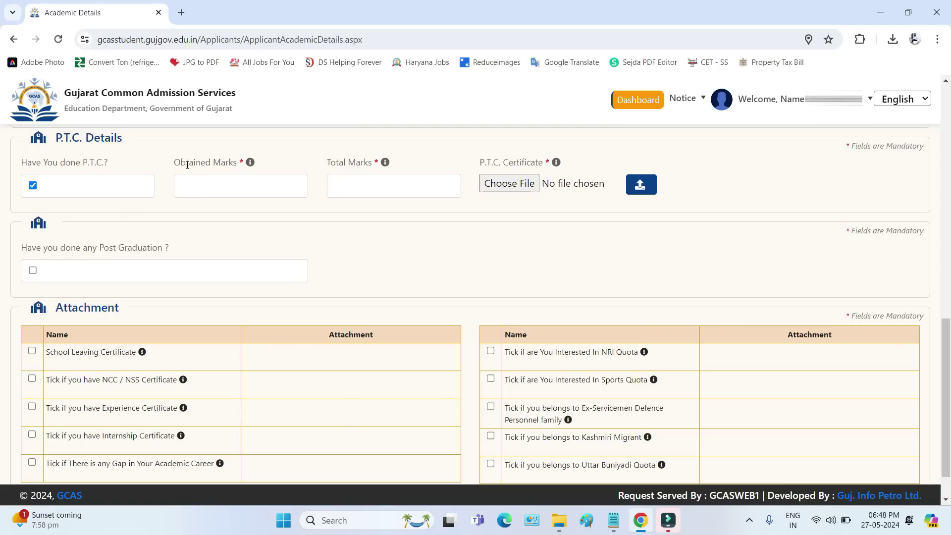
Examine the P.T.C. obtained marks, total marks and certificate upload fields.
{"action": "left_click_drag", "start_coordinate": [187, 165], "coordinate": [213, 173]}
{"action": "left_click", "coordinate": [198, 188]}
{"action": "left_click_drag", "start_coordinate": [328, 163], "coordinate": [374, 170]}
{"action": "left_click", "coordinate": [364, 185]}
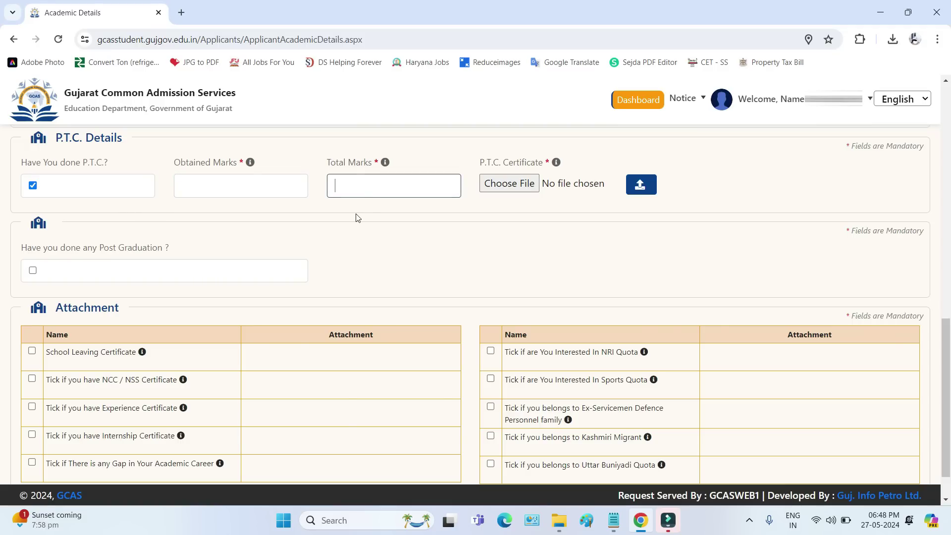
{"action": "left_click_drag", "start_coordinate": [484, 163], "coordinate": [533, 162]}
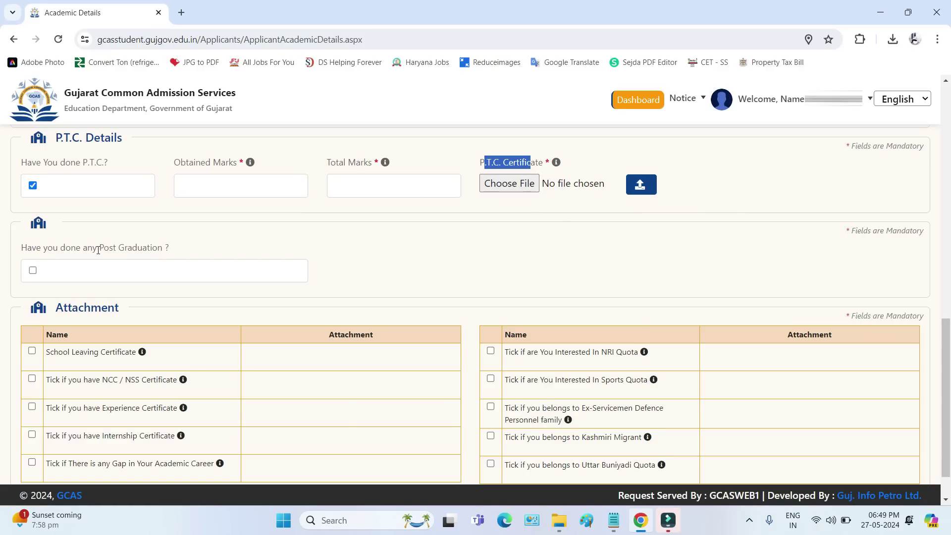
Indicate that a post graduation has been done so that the Post Graduate Details are requested.
{"action": "left_click_drag", "start_coordinate": [98, 250], "coordinate": [172, 251]}
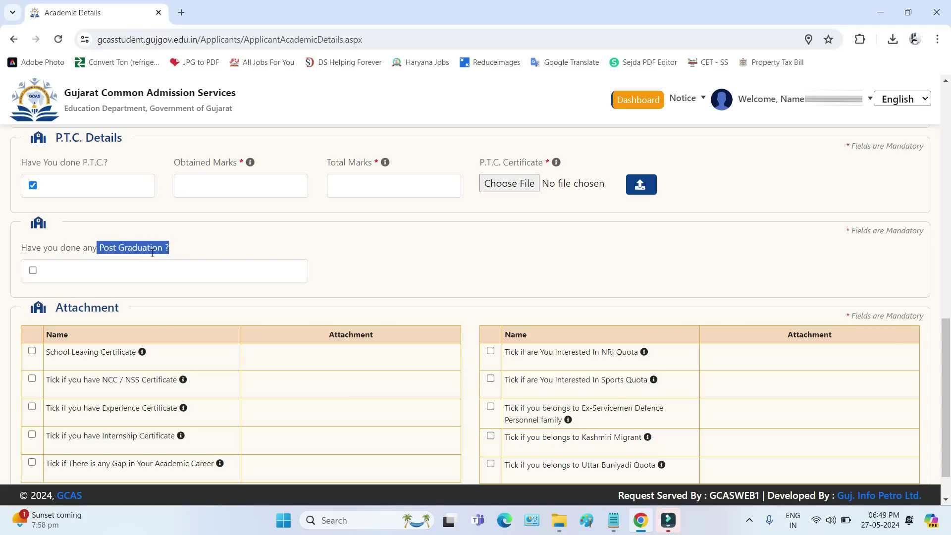
{"action": "left_click", "coordinate": [33, 270]}
{"action": "left_click_drag", "start_coordinate": [75, 310], "coordinate": [261, 300]}
Examine the university and course lists in the Post Graduate Details.
{"action": "scroll", "coordinate": [100, 286], "scroll_direction": "down", "scroll_amount": 1}
{"action": "left_click", "coordinate": [75, 302]}
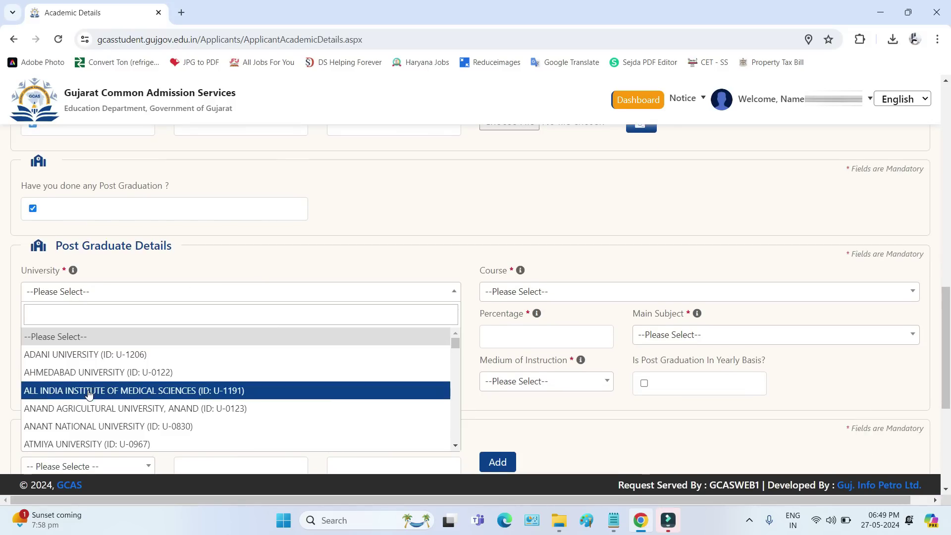
{"action": "left_click", "coordinate": [539, 293]}
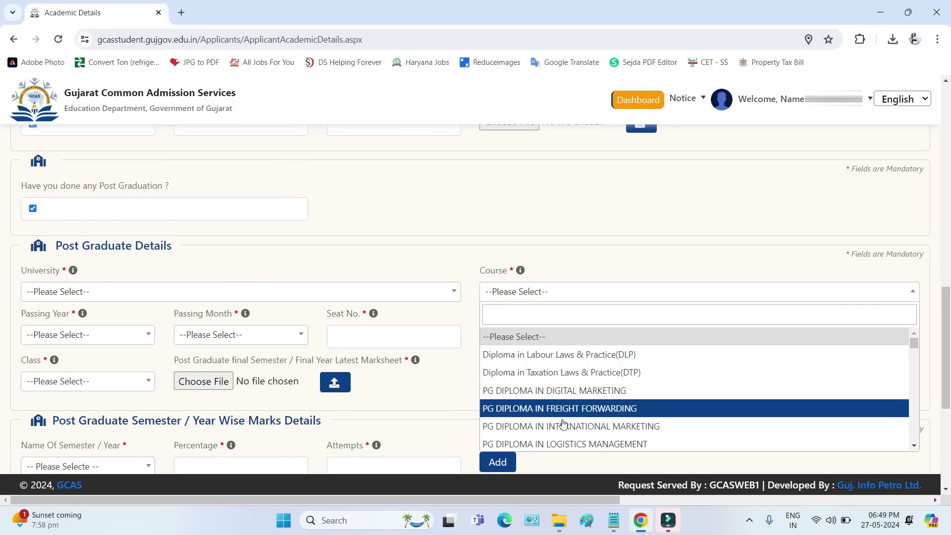
Examine the Post Graduate Details fields from passing year, month and seat number through marksheet, medium of instruction and yearly basis.
{"action": "left_click", "coordinate": [106, 335]}
{"action": "left_click", "coordinate": [214, 339]}
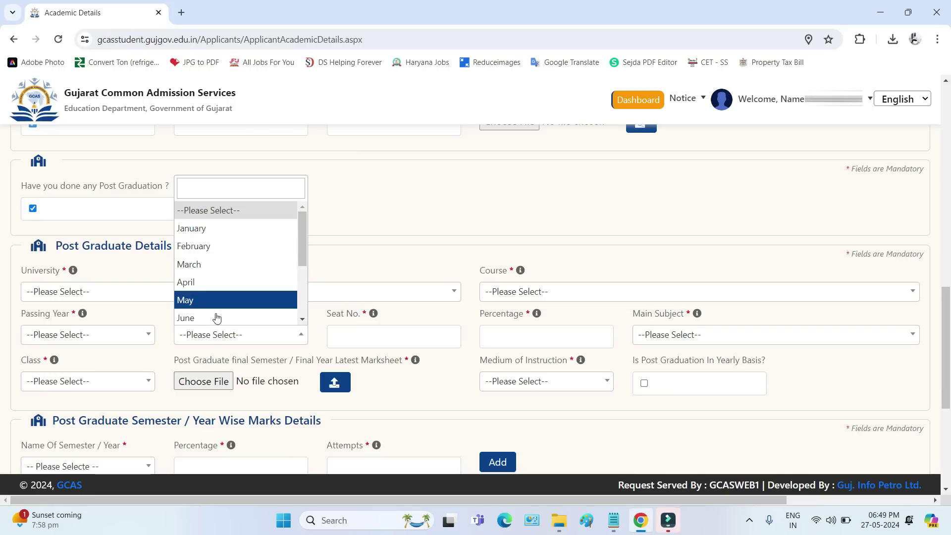
{"action": "left_click", "coordinate": [335, 316]}
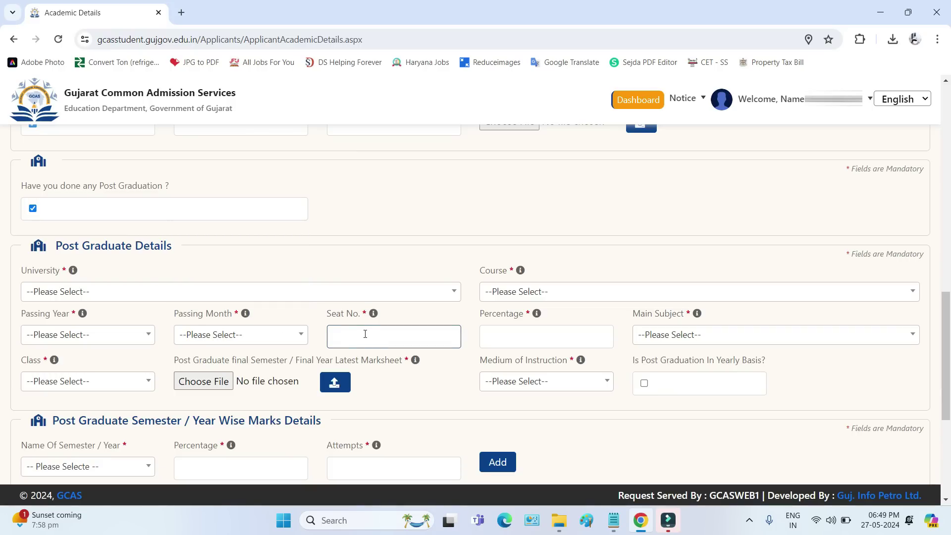
{"action": "left_click", "coordinate": [485, 328]}
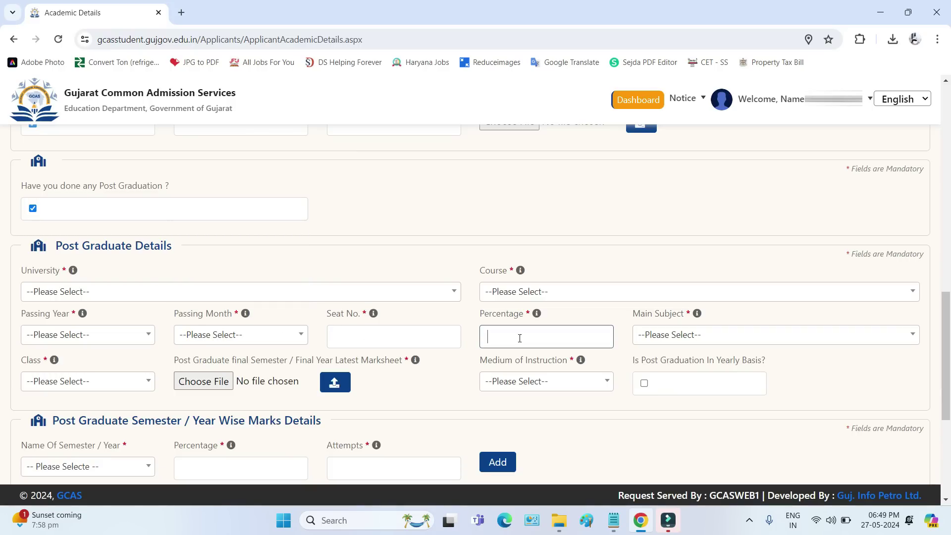
{"action": "left_click", "coordinate": [676, 336]}
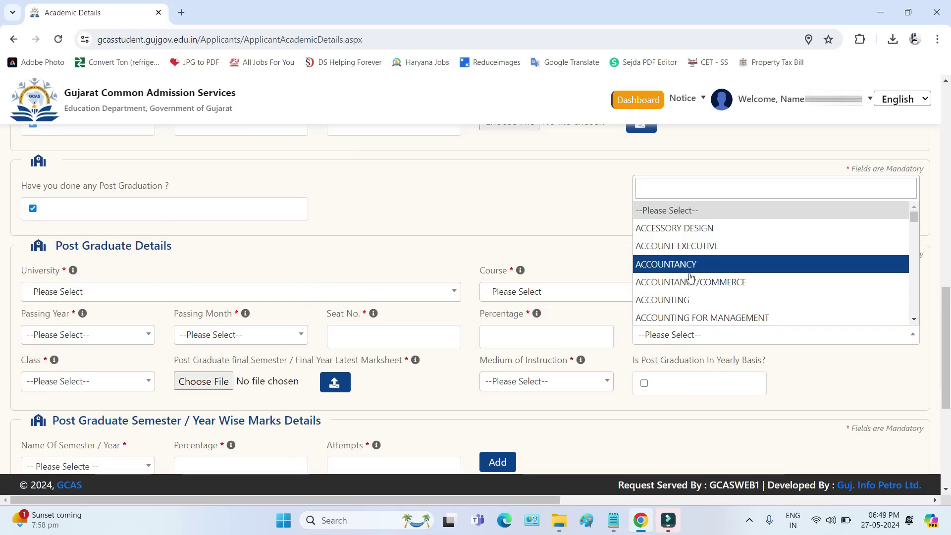
{"action": "left_click", "coordinate": [91, 382]}
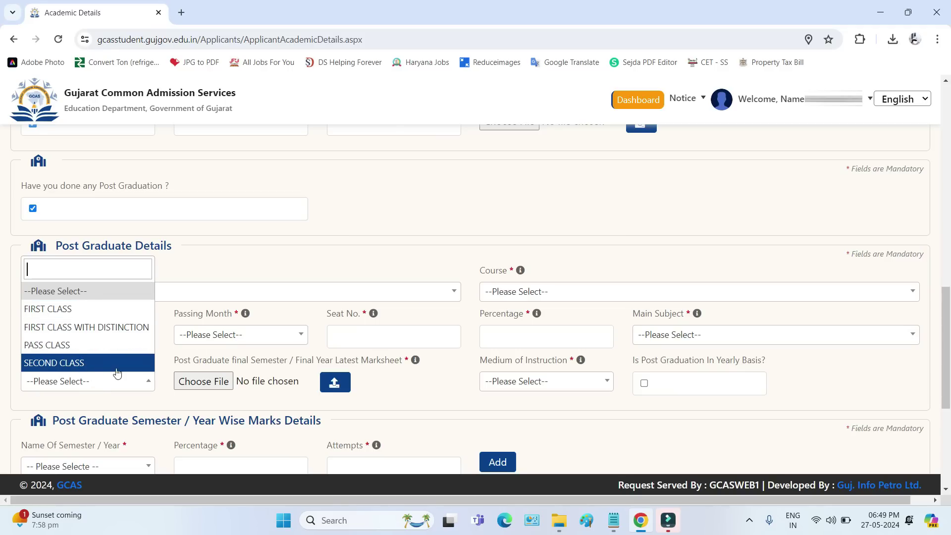
{"action": "left_click_drag", "start_coordinate": [236, 363], "coordinate": [334, 363]}
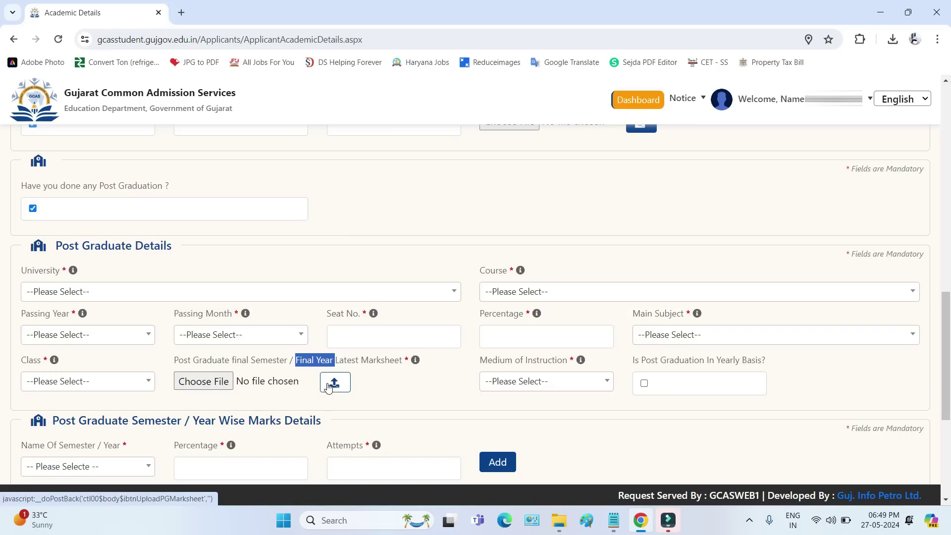
{"action": "left_click", "coordinate": [543, 383]}
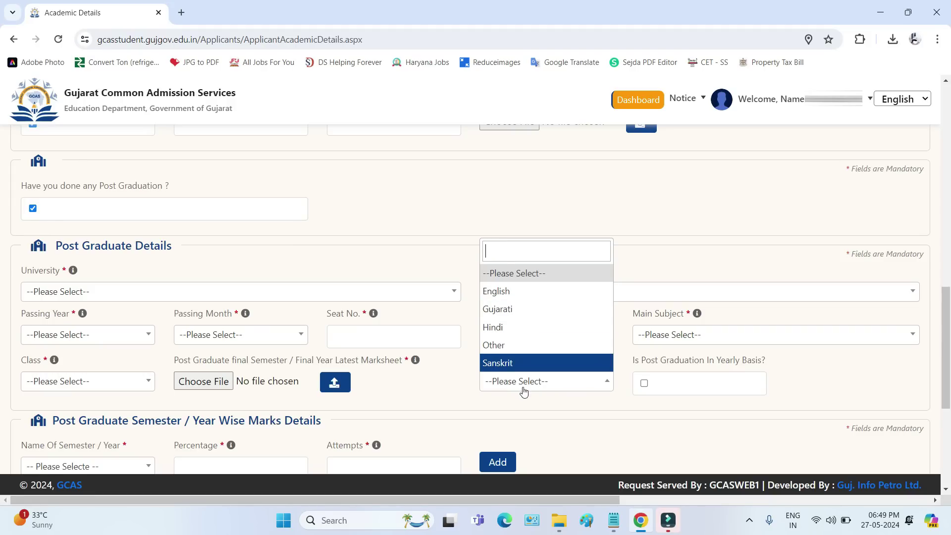
{"action": "left_click", "coordinate": [529, 403]}
{"action": "left_click_drag", "start_coordinate": [645, 362], "coordinate": [695, 363]}
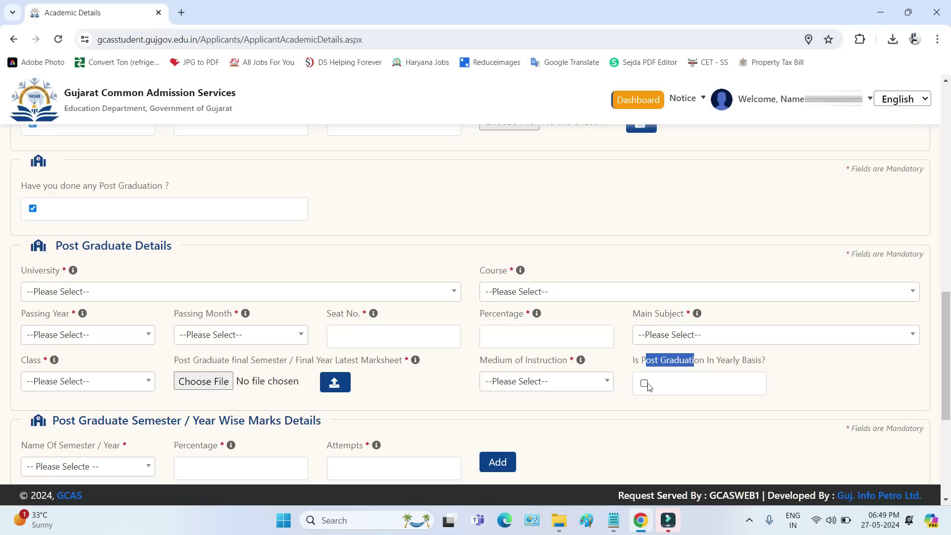
Add semester 1 with a percentage of 70 and 1 attempt to the Post Graduate Semester / Year Wise Marks Details.
{"action": "scroll", "coordinate": [649, 386], "scroll_direction": "down", "scroll_amount": 2}
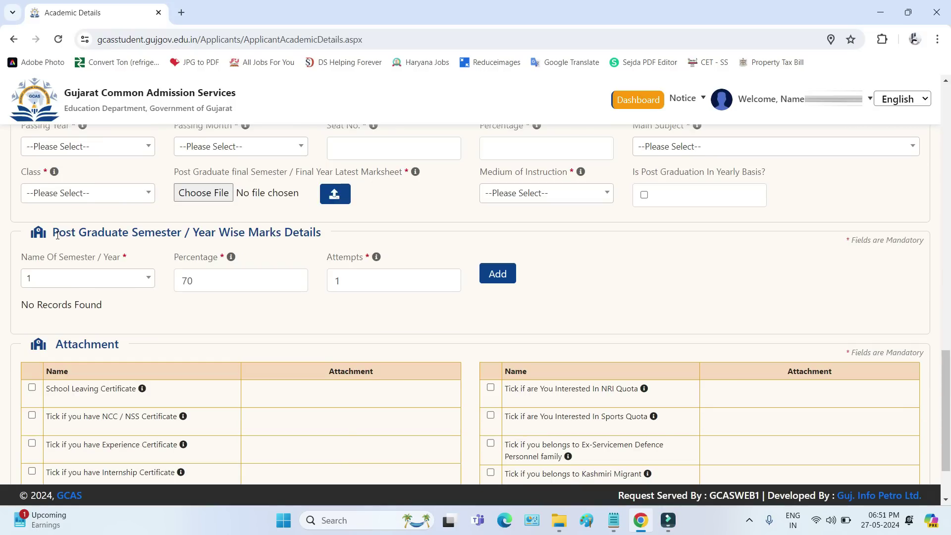
{"action": "left_click_drag", "start_coordinate": [59, 233], "coordinate": [310, 237]}
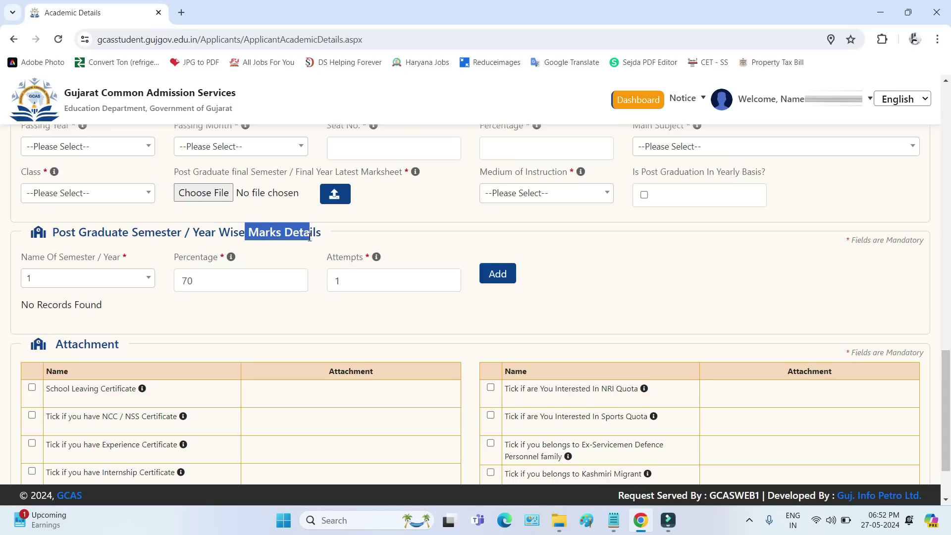
{"action": "left_click", "coordinate": [85, 279]}
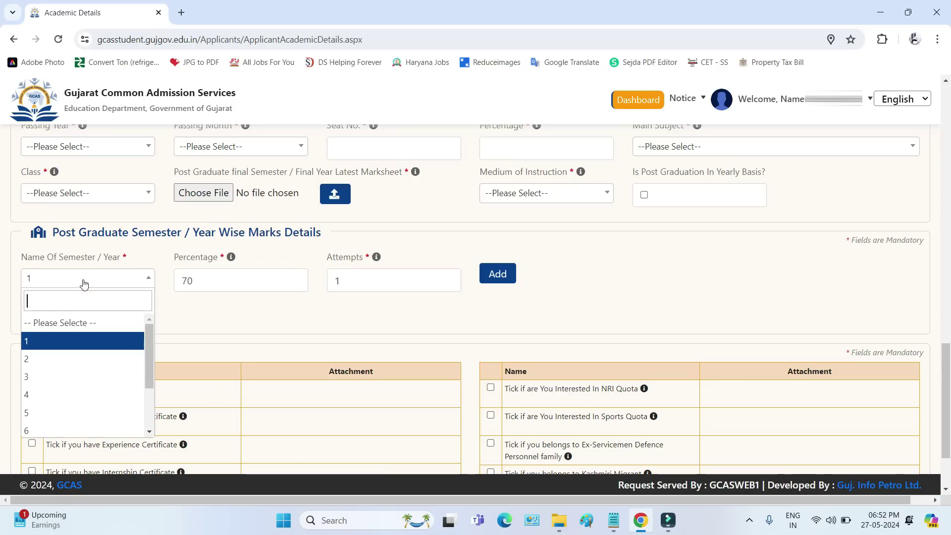
{"action": "left_click", "coordinate": [57, 342]}
{"action": "left_click_drag", "start_coordinate": [180, 258], "coordinate": [213, 258]}
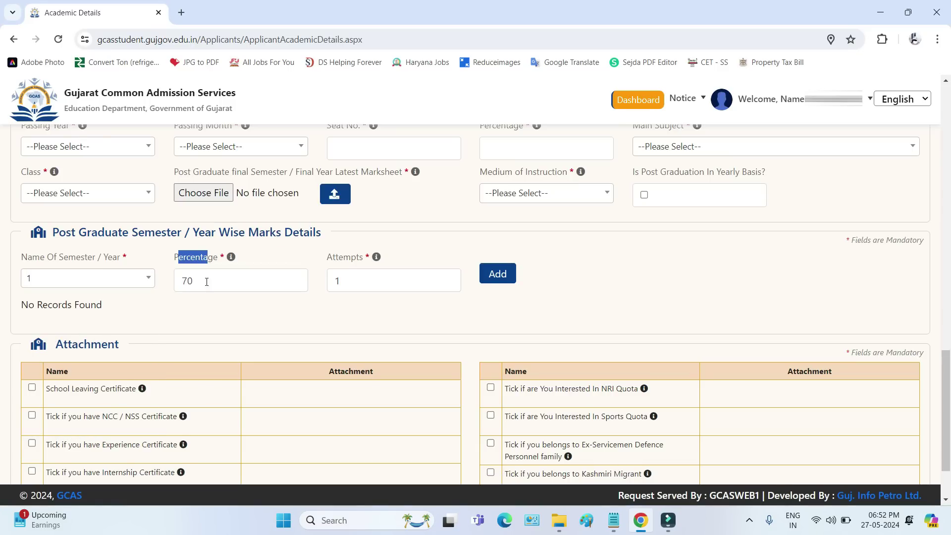
{"action": "double_click", "coordinate": [187, 280]}
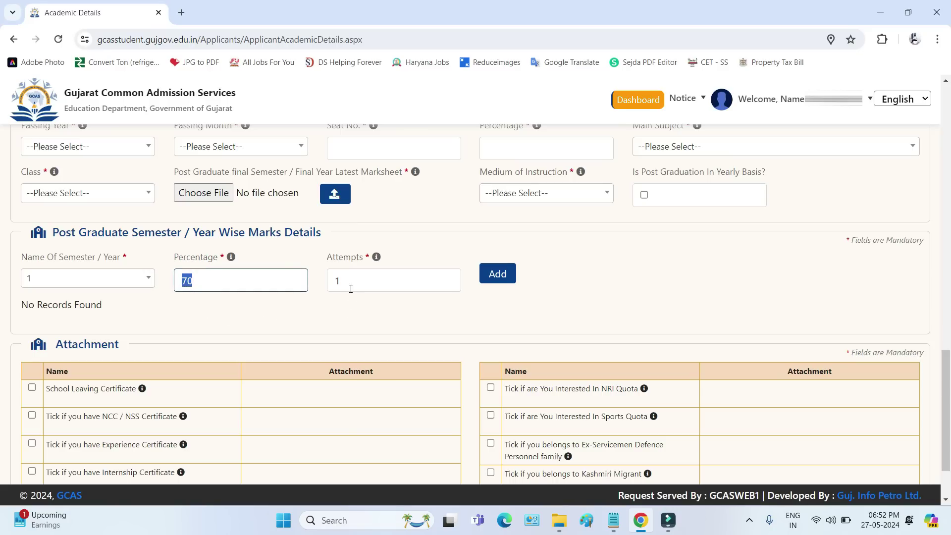
{"action": "left_click_drag", "start_coordinate": [347, 280], "coordinate": [336, 281]}
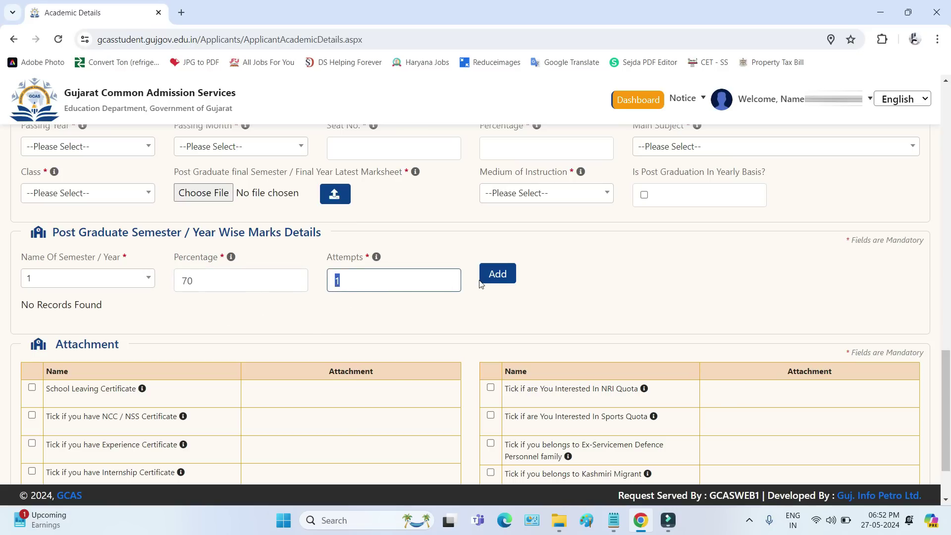
{"action": "left_click", "coordinate": [493, 276]}
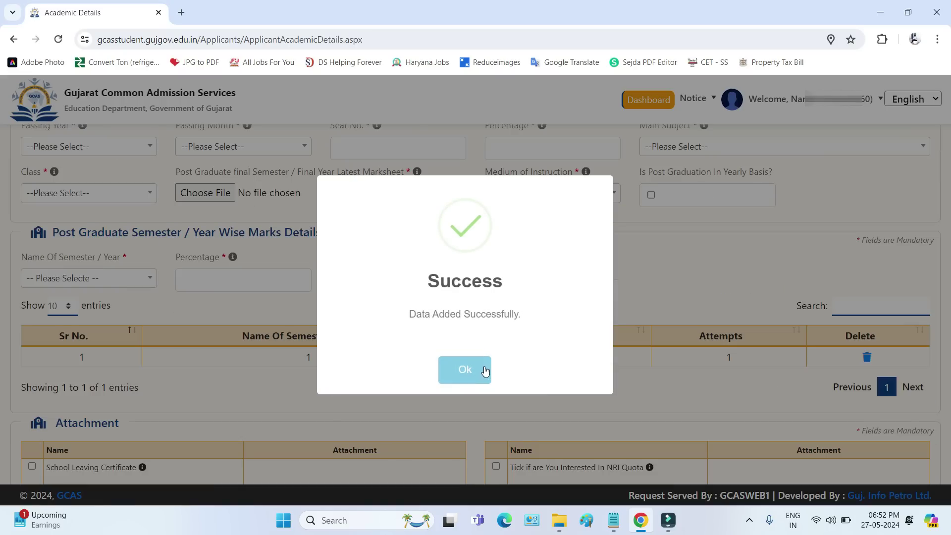
{"action": "left_click", "coordinate": [485, 370]}
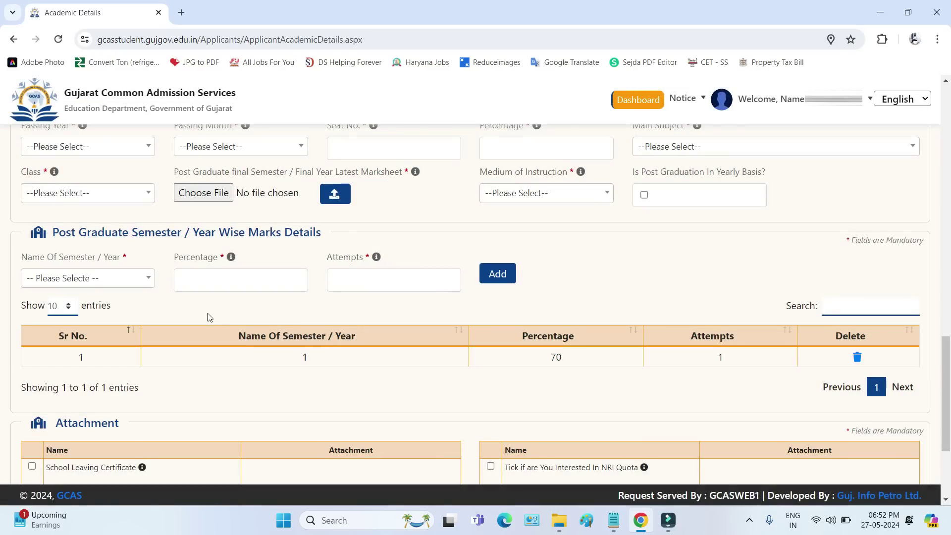
{"action": "left_click", "coordinate": [128, 278]}
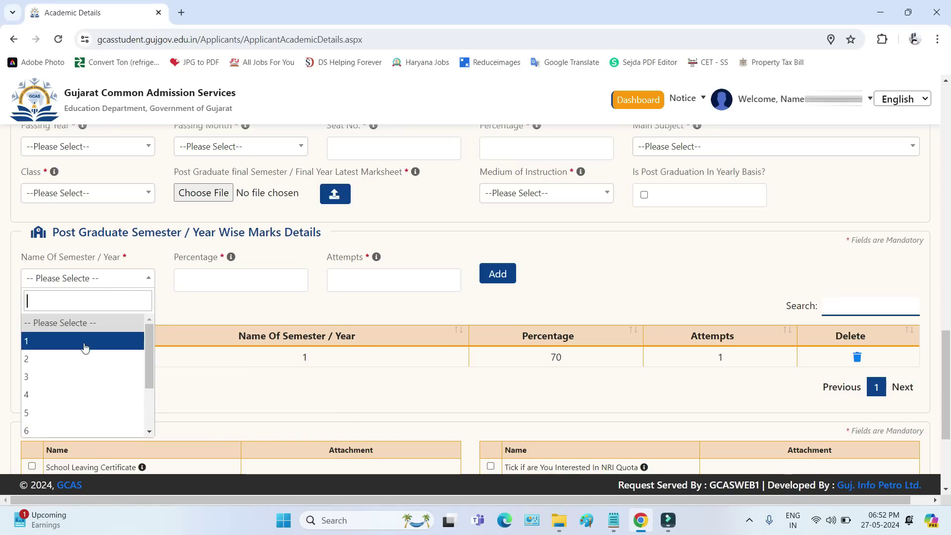
{"action": "left_click", "coordinate": [235, 307]}
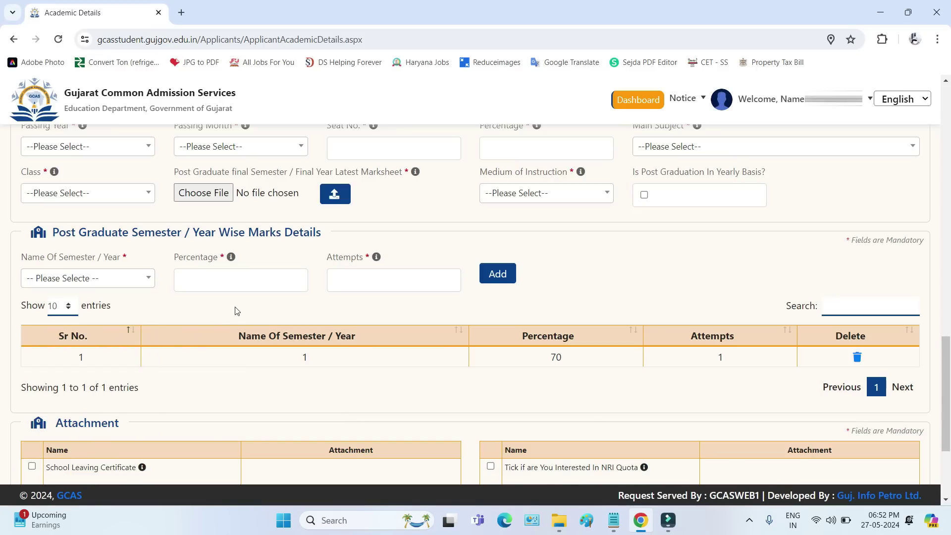
Clear the post graduation and P.T.C. selections so that neither qualification is declared.
{"action": "scroll", "coordinate": [248, 336], "scroll_direction": "up", "scroll_amount": 5}
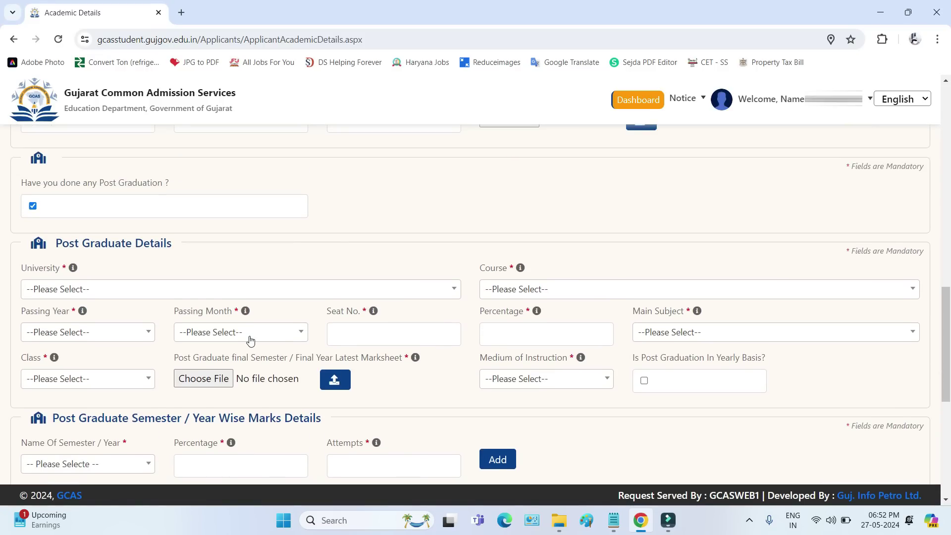
{"action": "scroll", "coordinate": [250, 340], "scroll_direction": "up", "scroll_amount": 1}
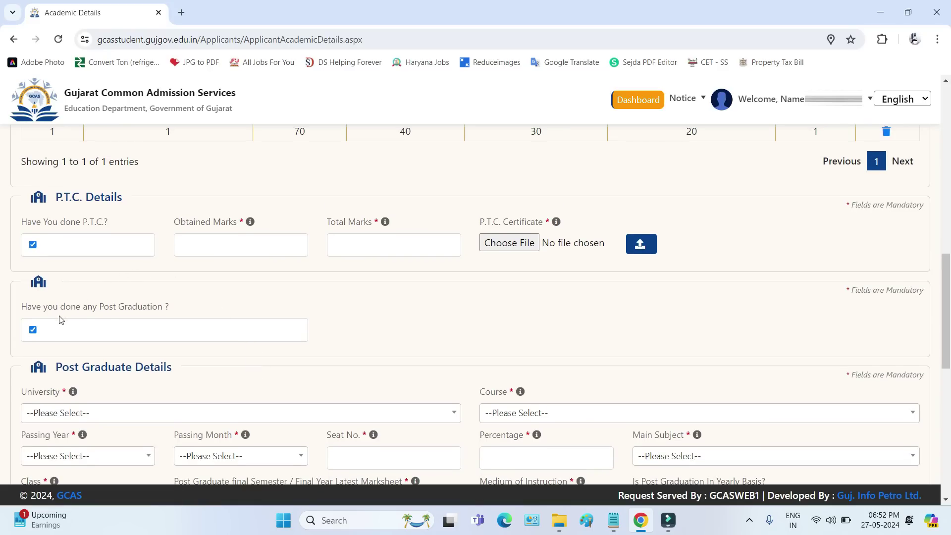
{"action": "left_click", "coordinate": [32, 330]}
{"action": "scroll", "coordinate": [34, 268], "scroll_direction": "down", "scroll_amount": 1}
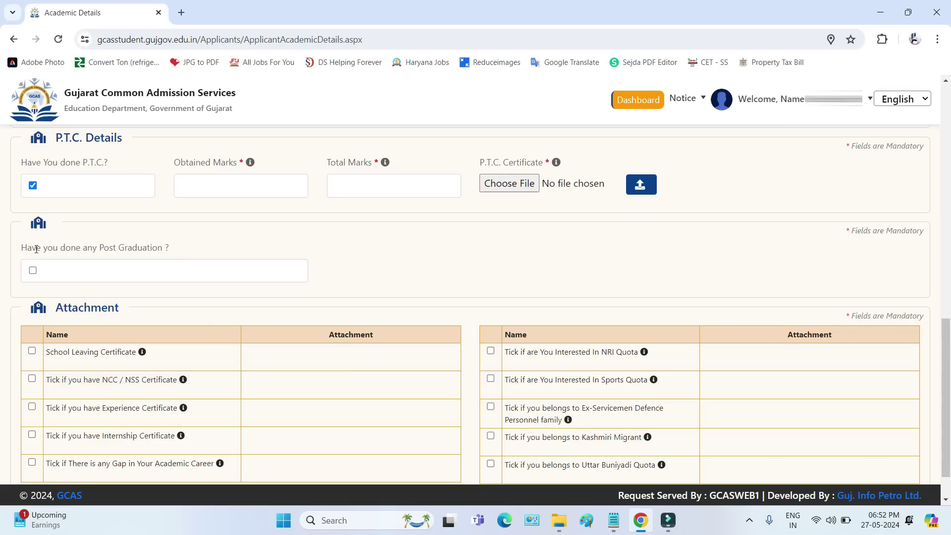
{"action": "left_click", "coordinate": [33, 185]}
{"action": "scroll", "coordinate": [60, 262], "scroll_direction": "down", "scroll_amount": 1}
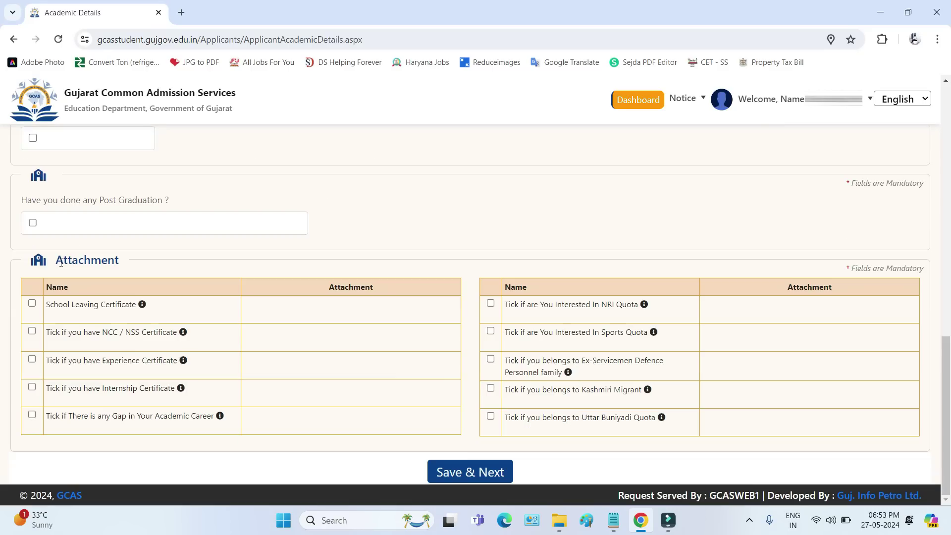
Mark School Leaving Certificate in the Attachment section to request its file upload.
{"action": "left_click_drag", "start_coordinate": [57, 261], "coordinate": [120, 261]}
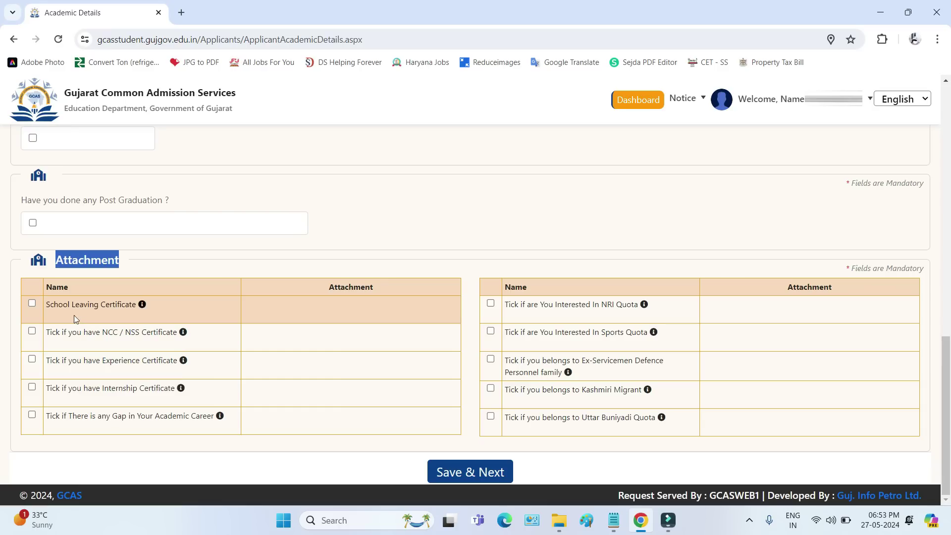
{"action": "left_click", "coordinate": [52, 306]}
{"action": "left_click_drag", "start_coordinate": [51, 305], "coordinate": [96, 307]}
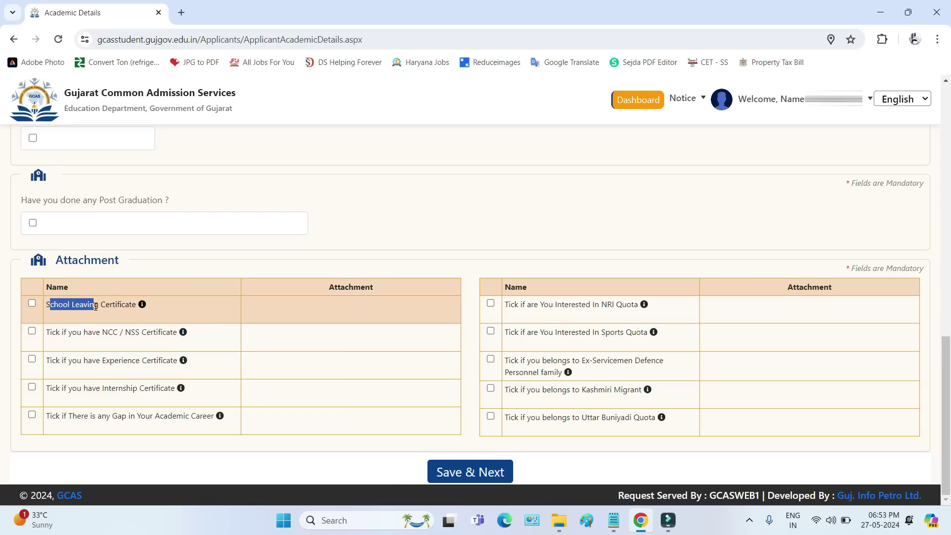
{"action": "left_click", "coordinate": [32, 304]}
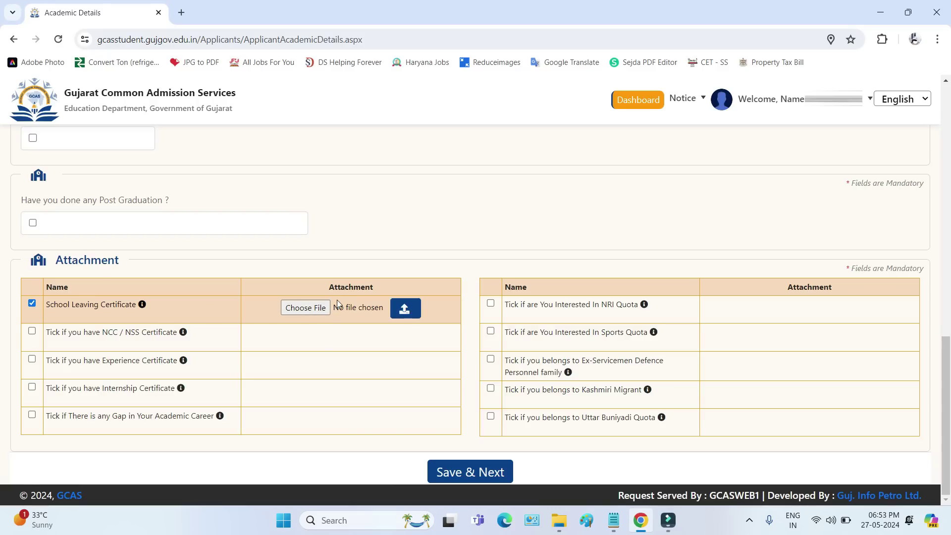
{"action": "left_click", "coordinate": [332, 289]}
{"action": "left_click_drag", "start_coordinate": [331, 289], "coordinate": [385, 291]}
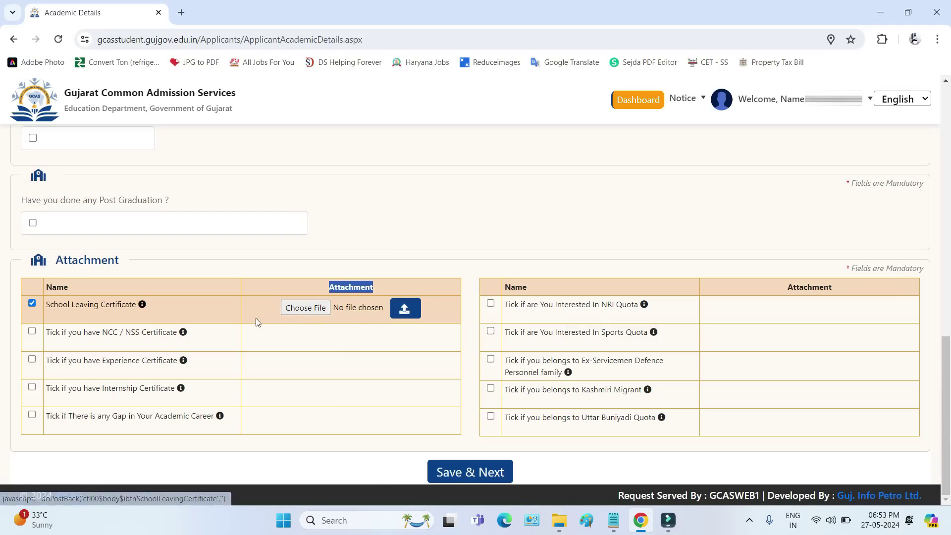
Review the remaining certificate and quota options in the Attachment section, and save the academic details to continue to the course choices.
{"action": "left_click_drag", "start_coordinate": [54, 305], "coordinate": [148, 334]}
{"action": "left_click", "coordinate": [109, 362]}
{"action": "double_click", "coordinate": [110, 362]}
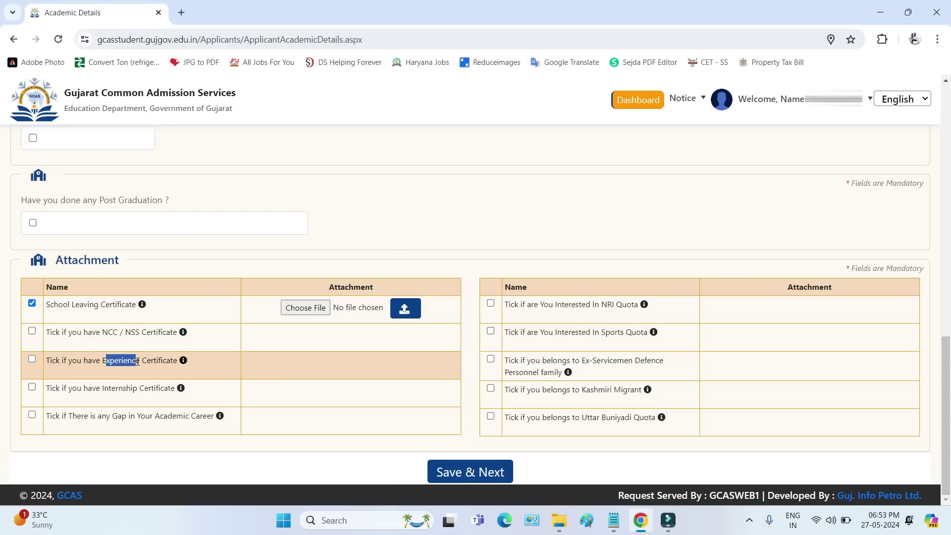
{"action": "left_click_drag", "start_coordinate": [103, 388], "coordinate": [149, 387]}
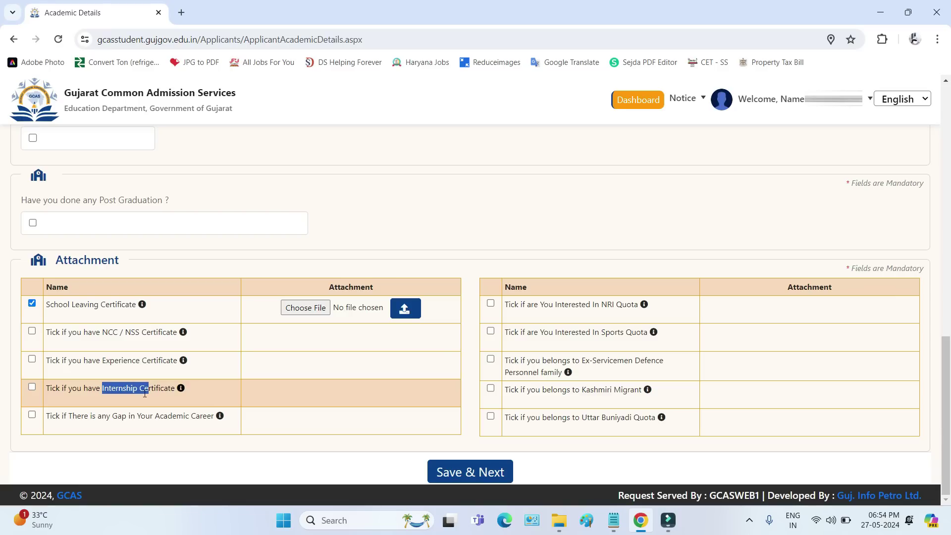
{"action": "left_click_drag", "start_coordinate": [106, 416], "coordinate": [167, 416]}
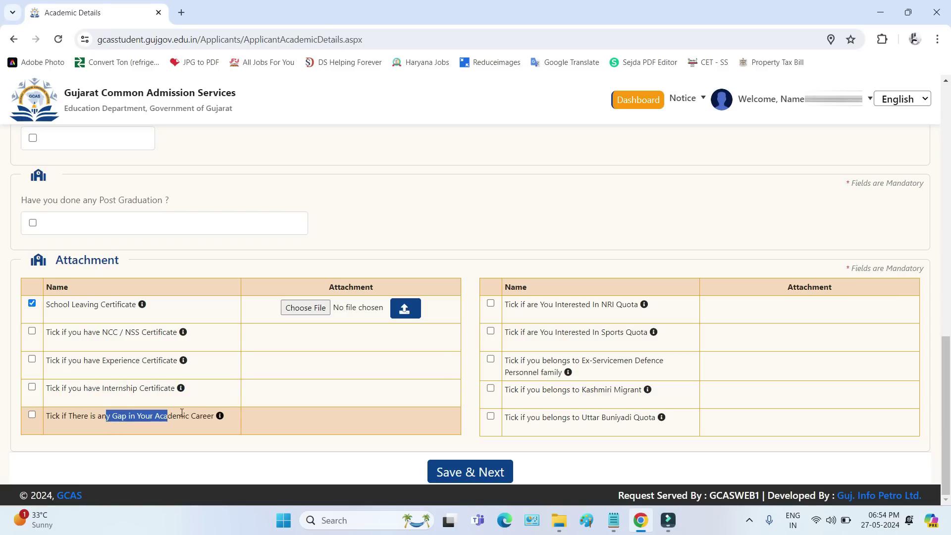
{"action": "left_click_drag", "start_coordinate": [602, 305], "coordinate": [656, 335]}
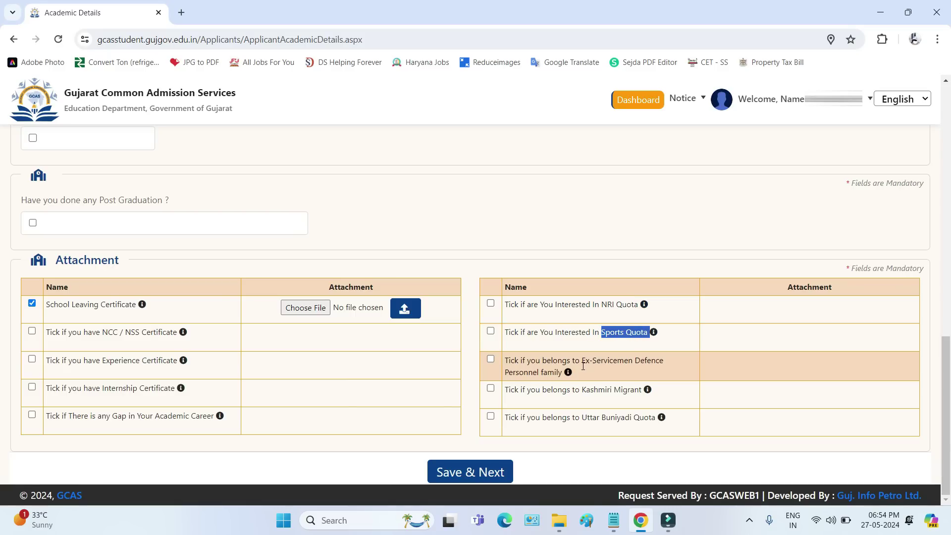
{"action": "left_click_drag", "start_coordinate": [582, 360], "coordinate": [618, 360]}
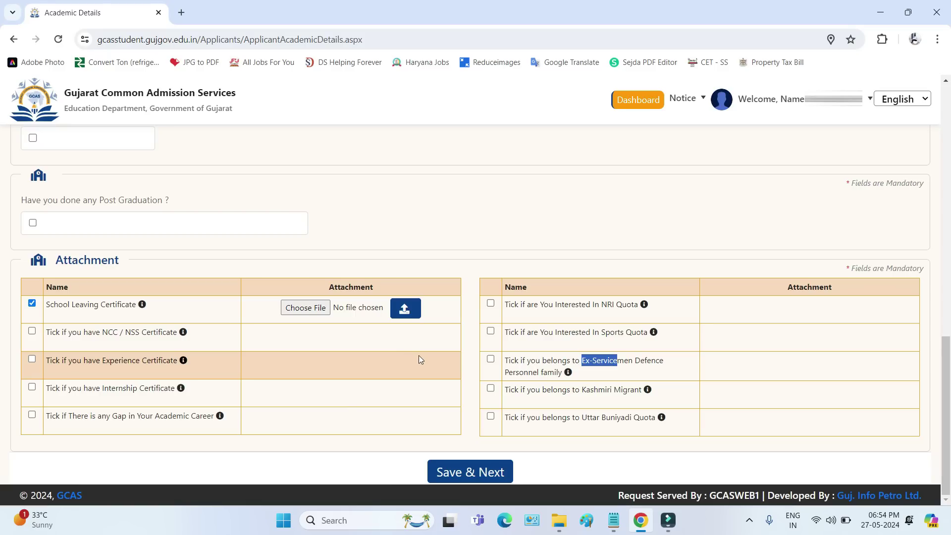
{"action": "left_click", "coordinate": [465, 474]}
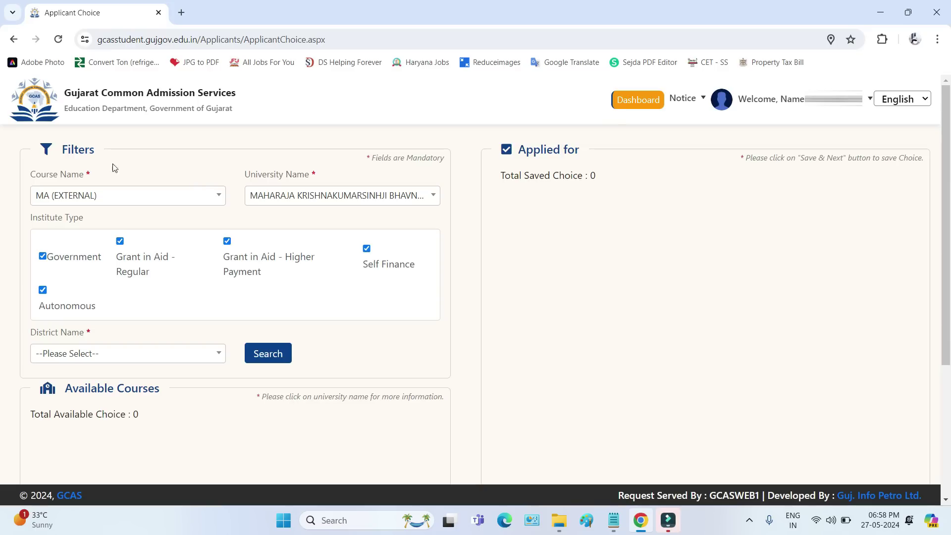
Filter the choices by course MCOM (EXTERNAL) and university MAHARAJA KRISHNAKUMARSINHJI BHAVNAGAR UNIVERSITY.
{"action": "left_click_drag", "start_coordinate": [41, 172], "coordinate": [111, 205]}
{"action": "left_click", "coordinate": [110, 204]}
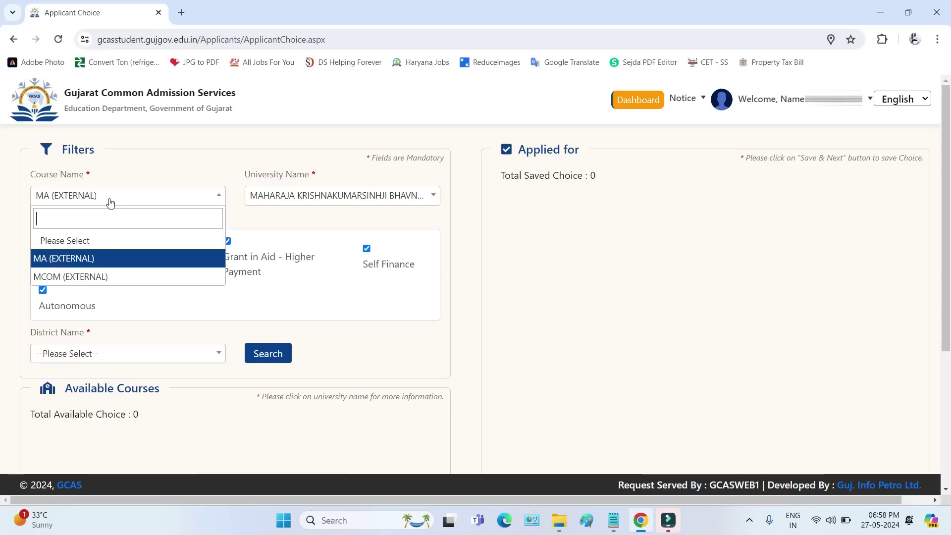
{"action": "left_click", "coordinate": [85, 278]}
{"action": "left_click", "coordinate": [299, 203]}
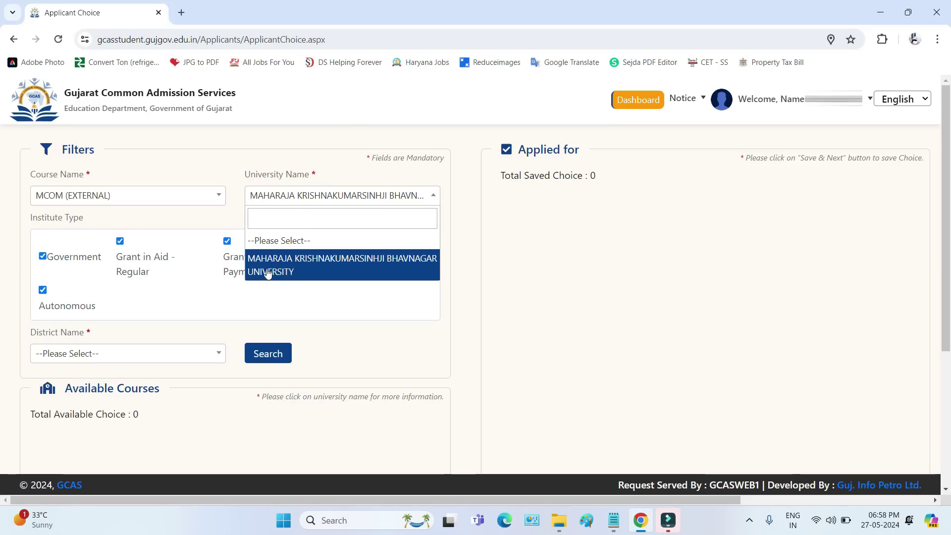
{"action": "left_click", "coordinate": [319, 267]}
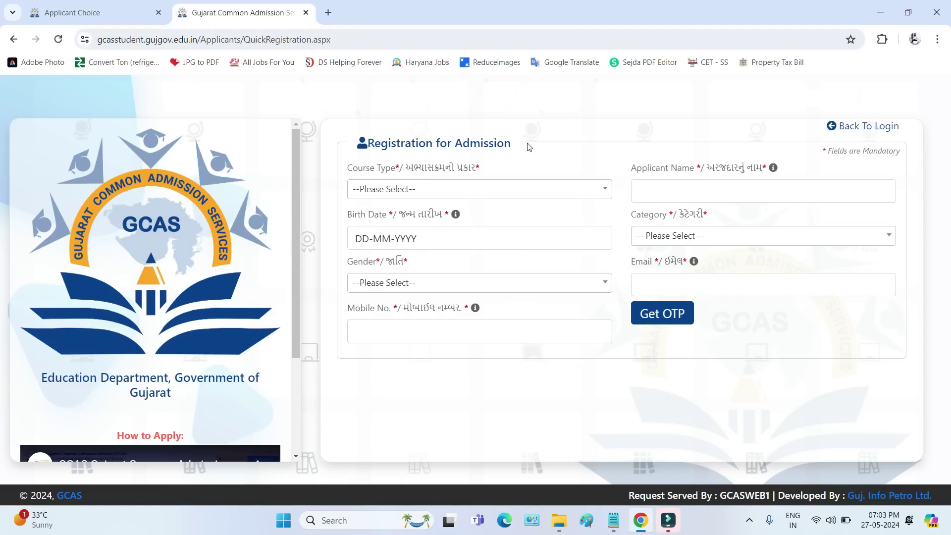
Open the course type options on the Registration for Admission form.
{"action": "left_click_drag", "start_coordinate": [425, 144], "coordinate": [497, 144]}
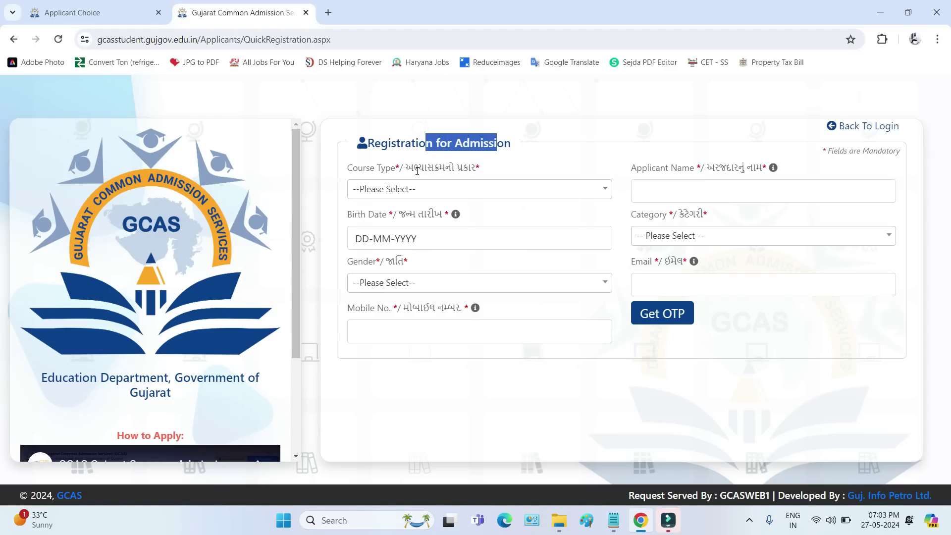
{"action": "left_click_drag", "start_coordinate": [426, 169], "coordinate": [473, 168]}
{"action": "left_click", "coordinate": [477, 190]}
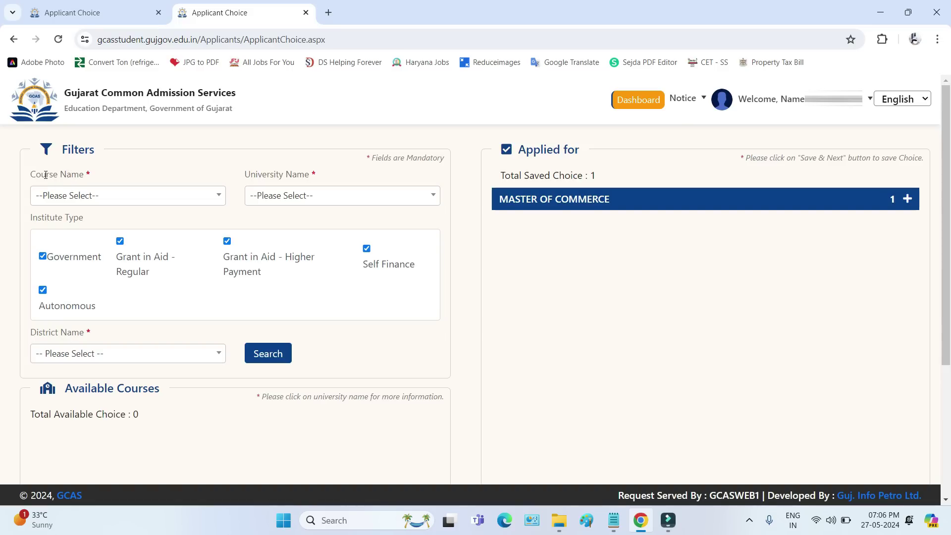
Examine the course names and universities offered in the choice filters.
{"action": "left_click_drag", "start_coordinate": [46, 175], "coordinate": [81, 195]}
{"action": "left_click", "coordinate": [81, 196]}
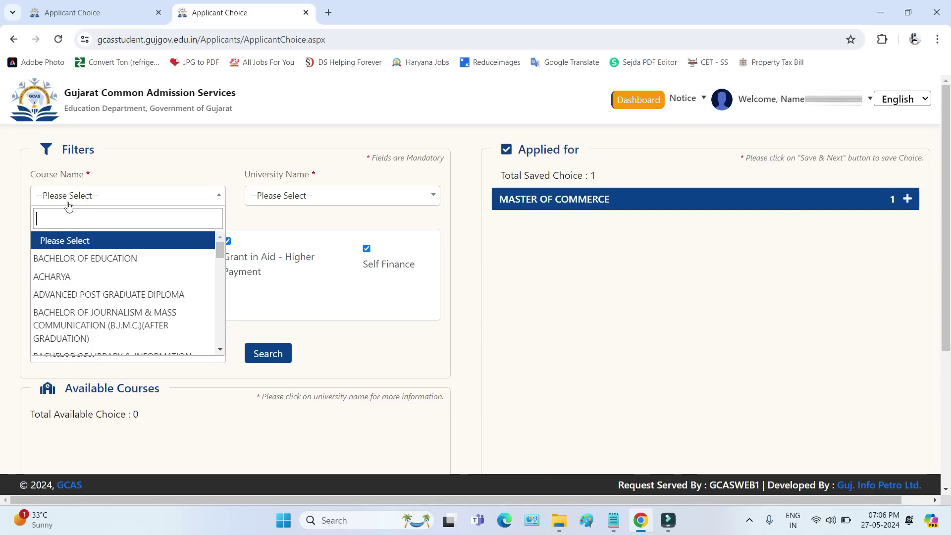
{"action": "scroll", "coordinate": [101, 300], "scroll_direction": "down", "scroll_amount": 5}
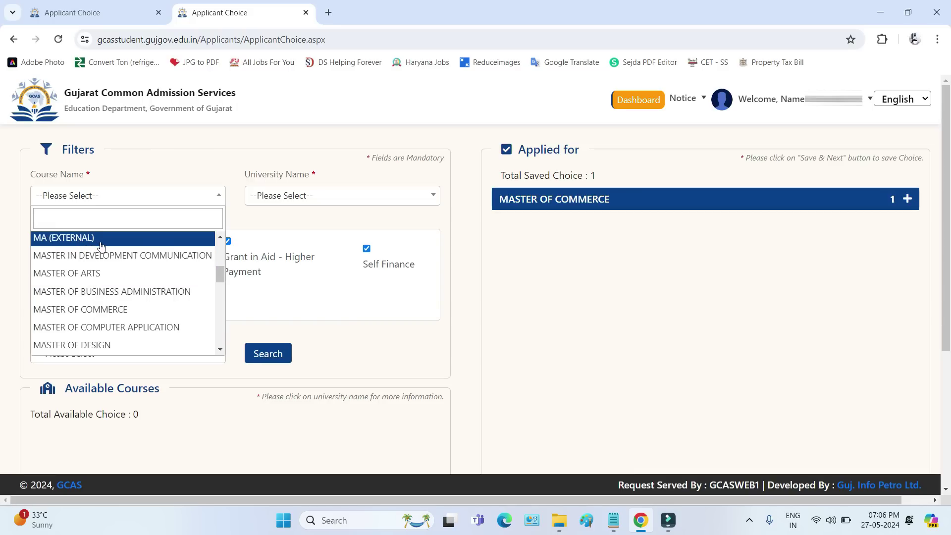
{"action": "scroll", "coordinate": [105, 250], "scroll_direction": "down", "scroll_amount": 2}
{"action": "scroll", "coordinate": [105, 249], "scroll_direction": "down", "scroll_amount": 5}
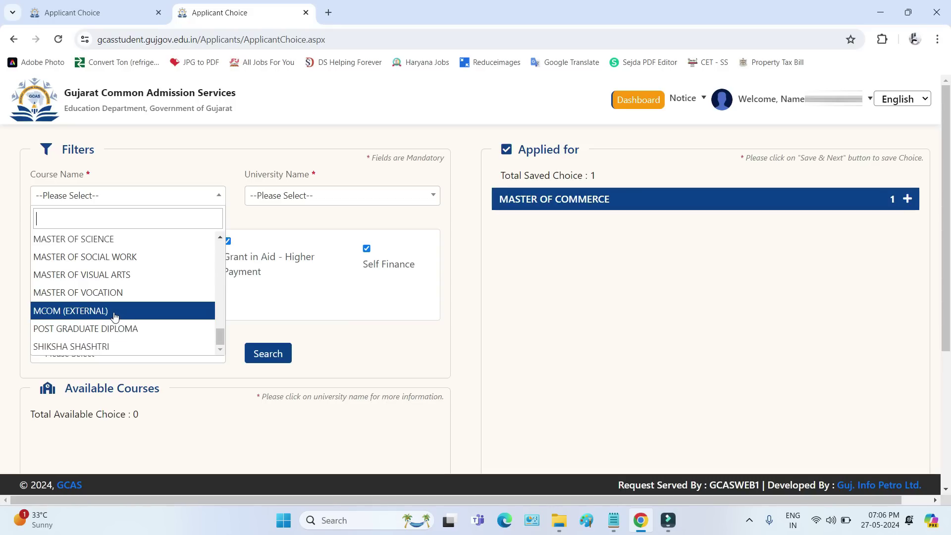
{"action": "left_click", "coordinate": [310, 195]}
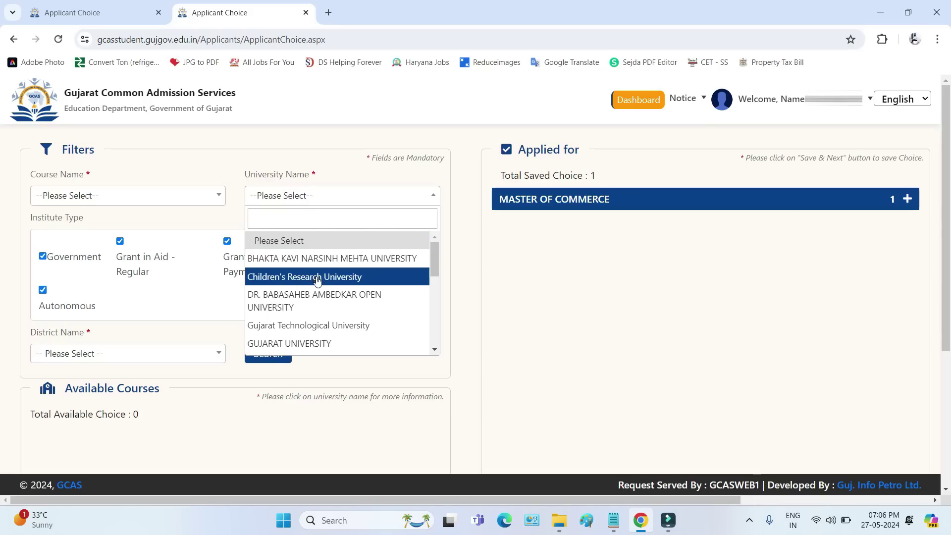
{"action": "scroll", "coordinate": [322, 296], "scroll_direction": "down", "scroll_amount": 10}
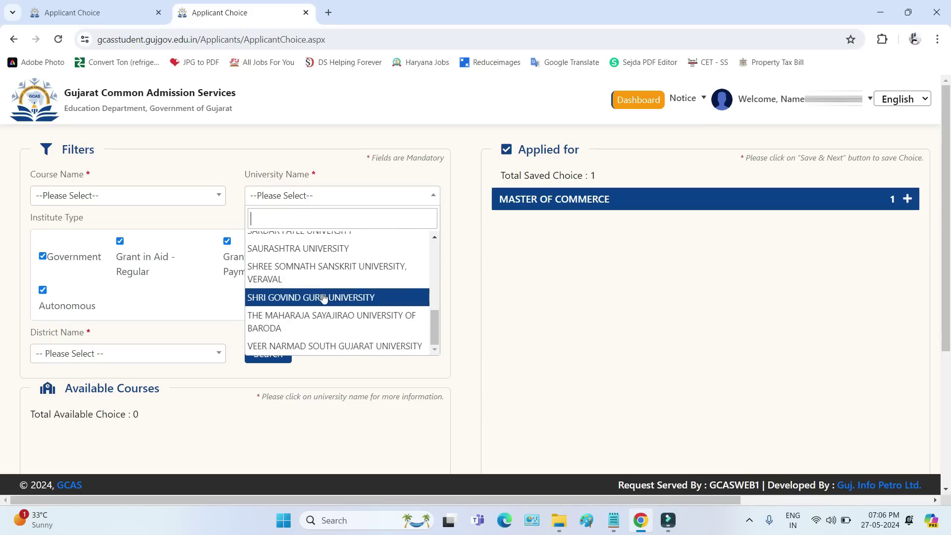
{"action": "scroll", "coordinate": [332, 317], "scroll_direction": "up", "scroll_amount": 10}
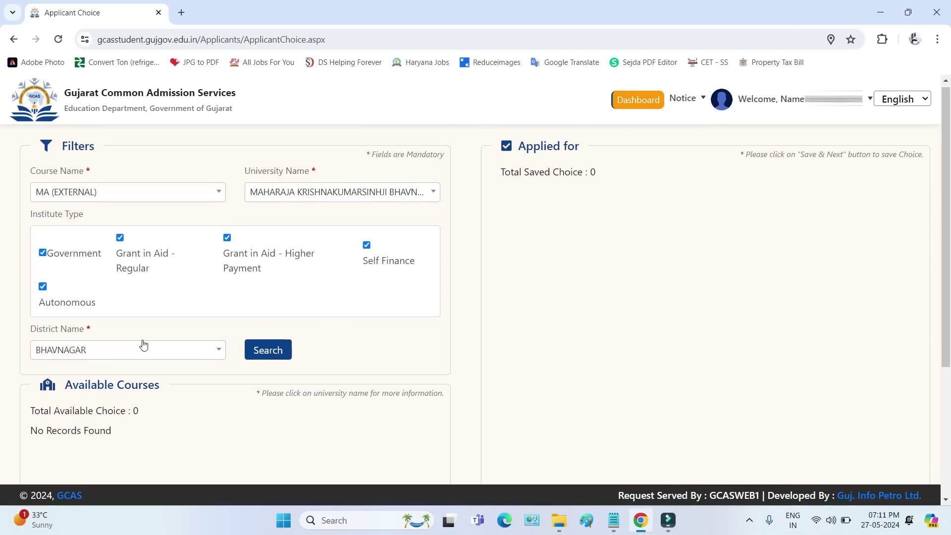
Choose BHAVNAGAR as the district in the course choice filters.
{"action": "scroll", "coordinate": [129, 317], "scroll_direction": "down", "scroll_amount": 1}
{"action": "left_click", "coordinate": [121, 293]}
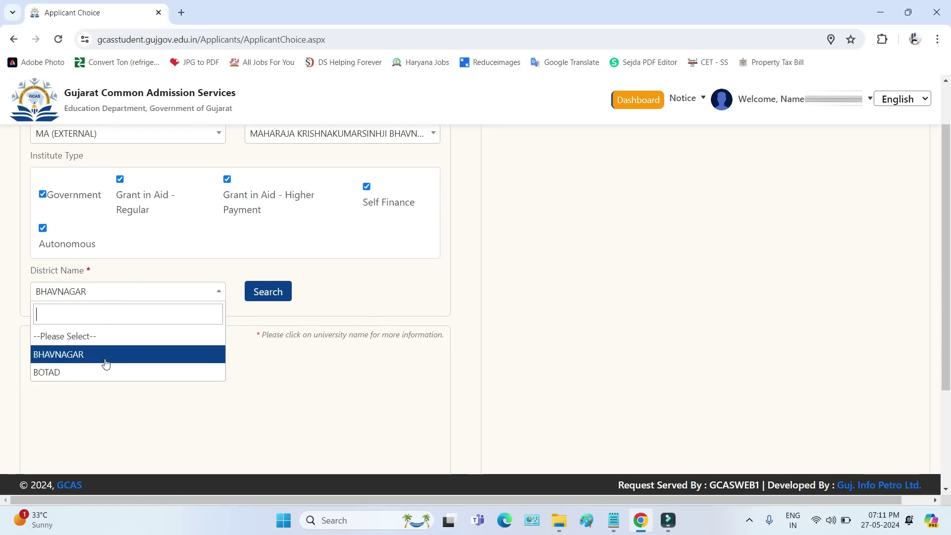
{"action": "left_click", "coordinate": [104, 354]}
{"action": "scroll", "coordinate": [332, 395], "scroll_direction": "down", "scroll_amount": 3}
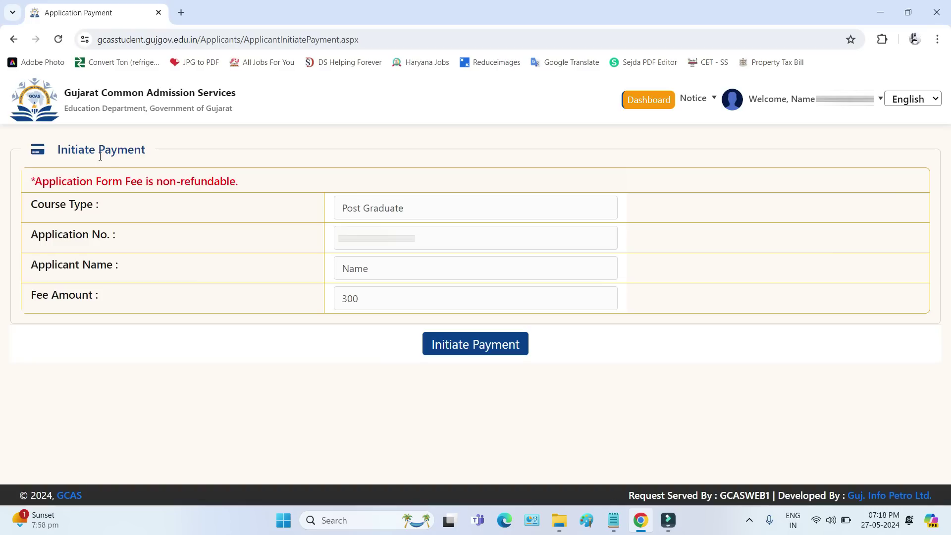
Review the course type, application number, applicant name and fee amount in the Initiate Payment details.
{"action": "double_click", "coordinate": [102, 151]}
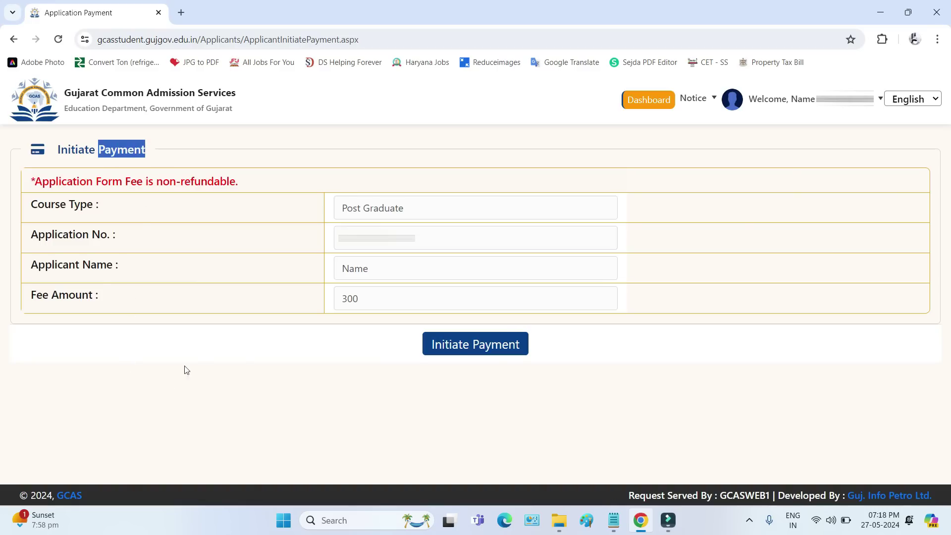
{"action": "left_click_drag", "start_coordinate": [341, 208], "coordinate": [415, 217]}
{"action": "double_click", "coordinate": [338, 239]}
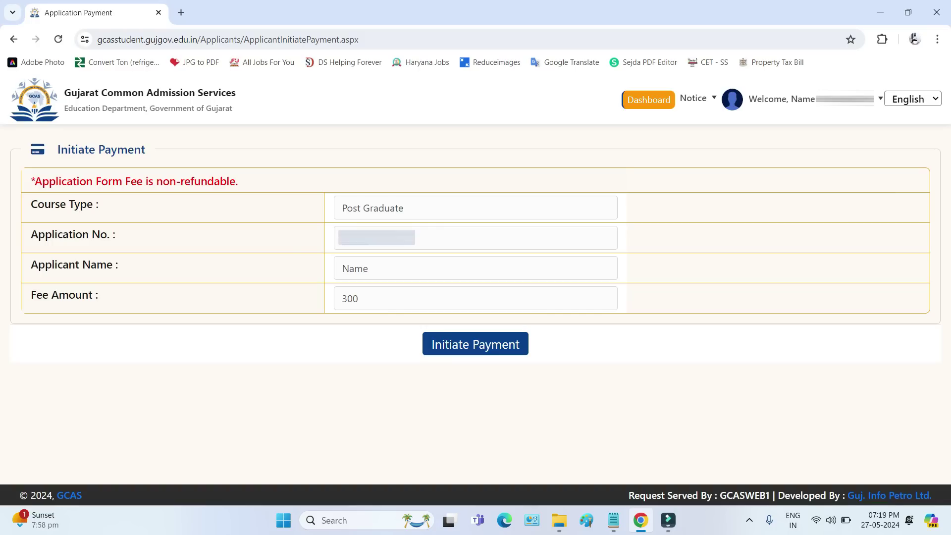
{"action": "left_click_drag", "start_coordinate": [350, 268], "coordinate": [382, 272]}
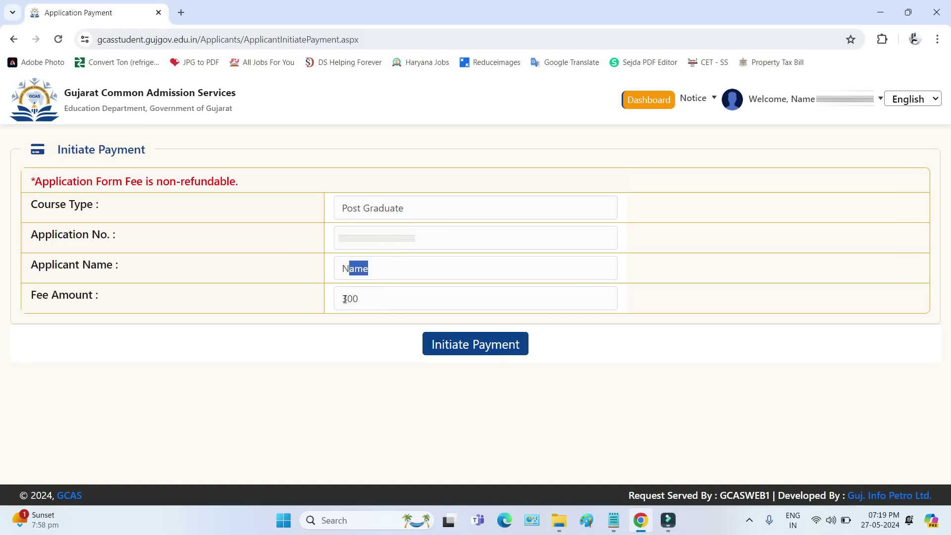
{"action": "left_click_drag", "start_coordinate": [345, 299], "coordinate": [362, 304]}
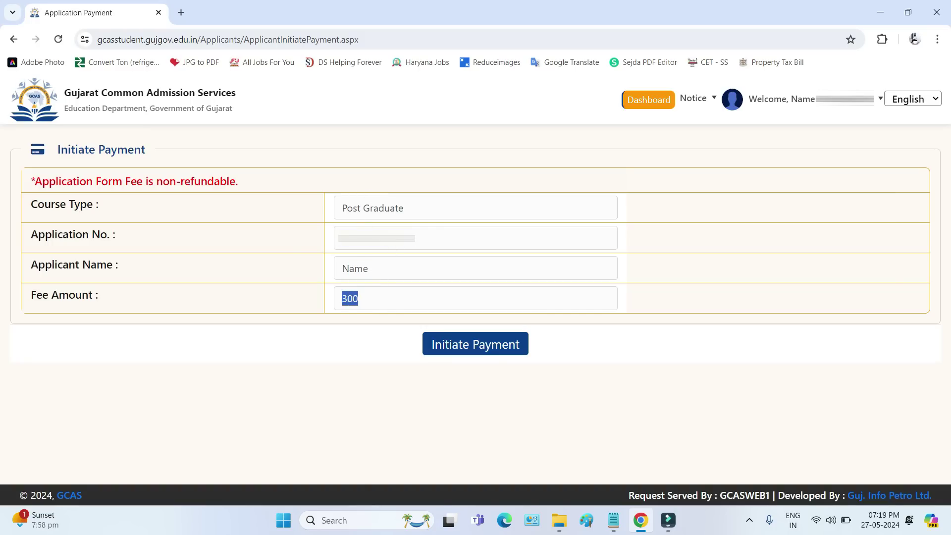